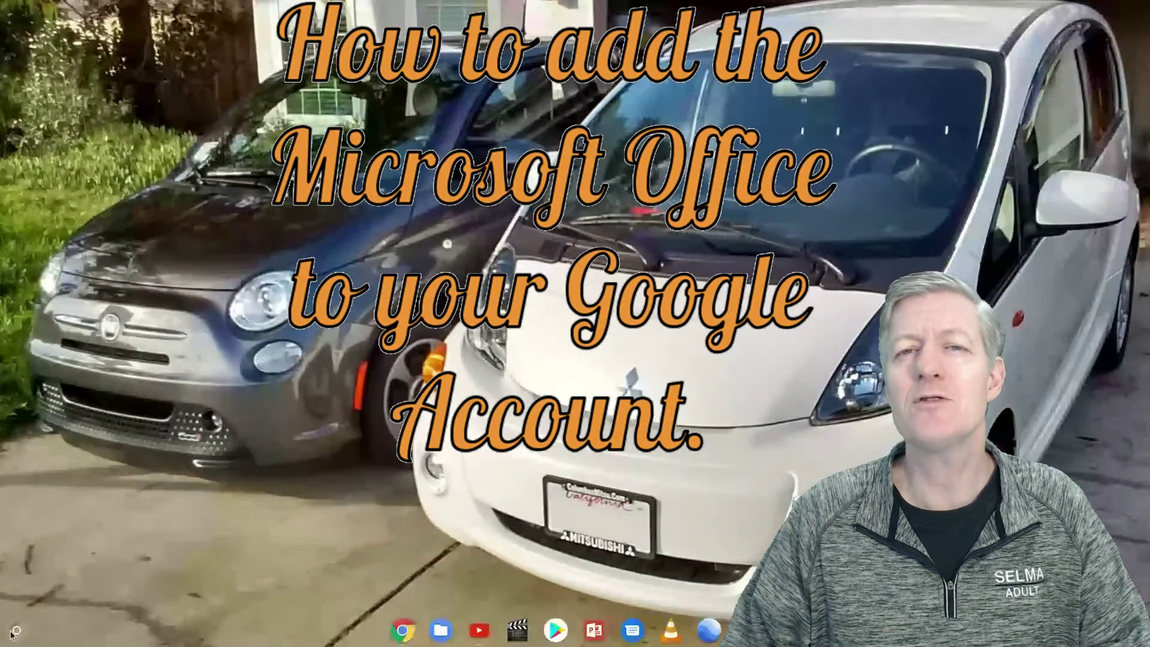
Step: Search the Chrome Web Store for 'office' and add the Office Online extension to Chrome
left_click(14, 632)
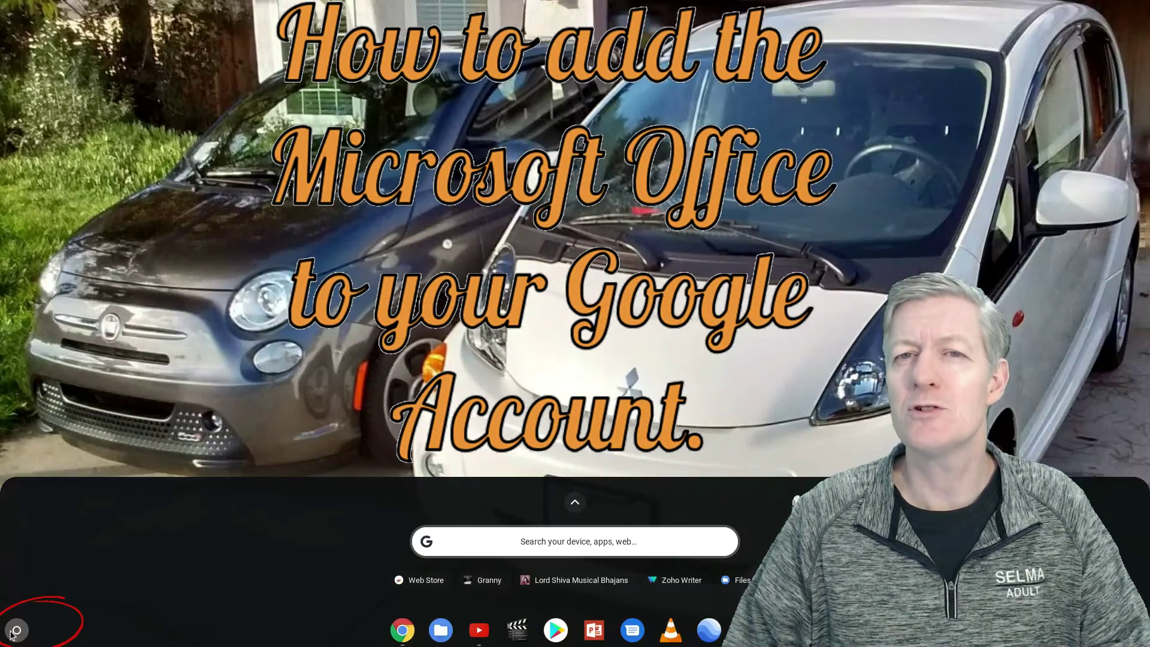
left_click(414, 591)
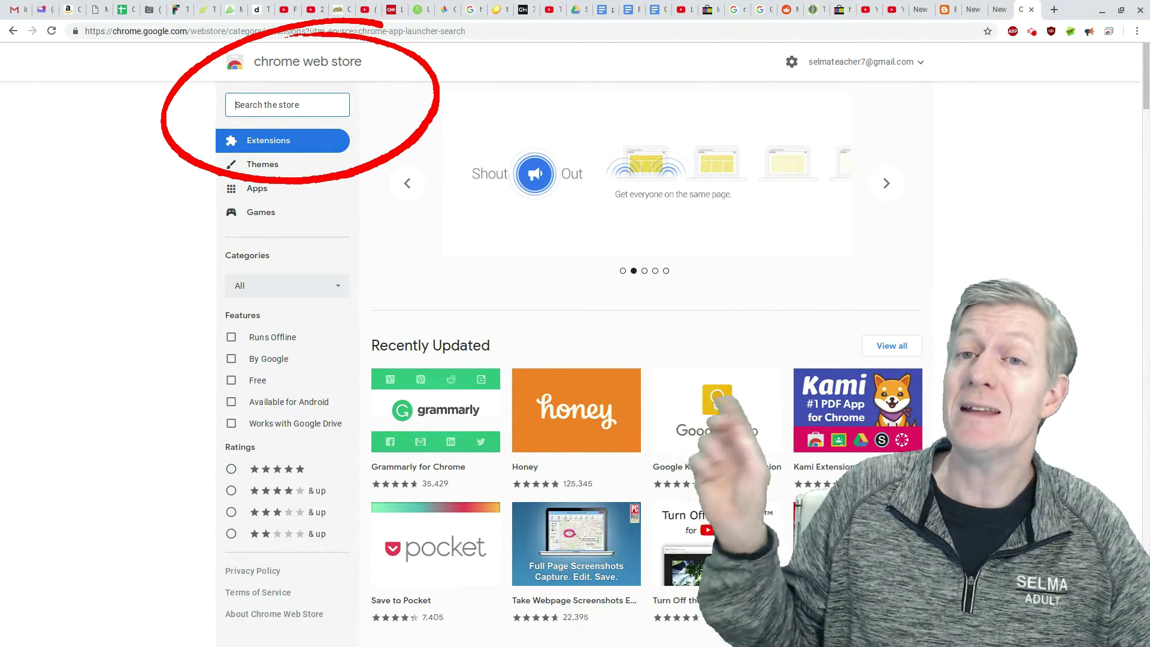
type("office")
key("Return")
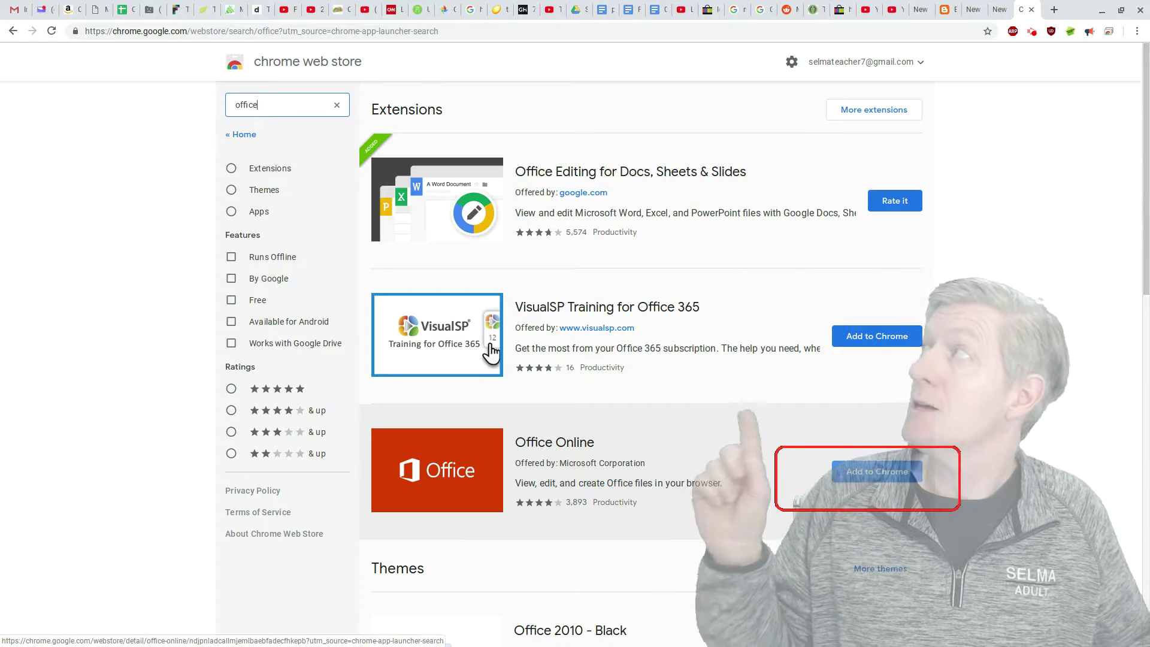
left_click(876, 471)
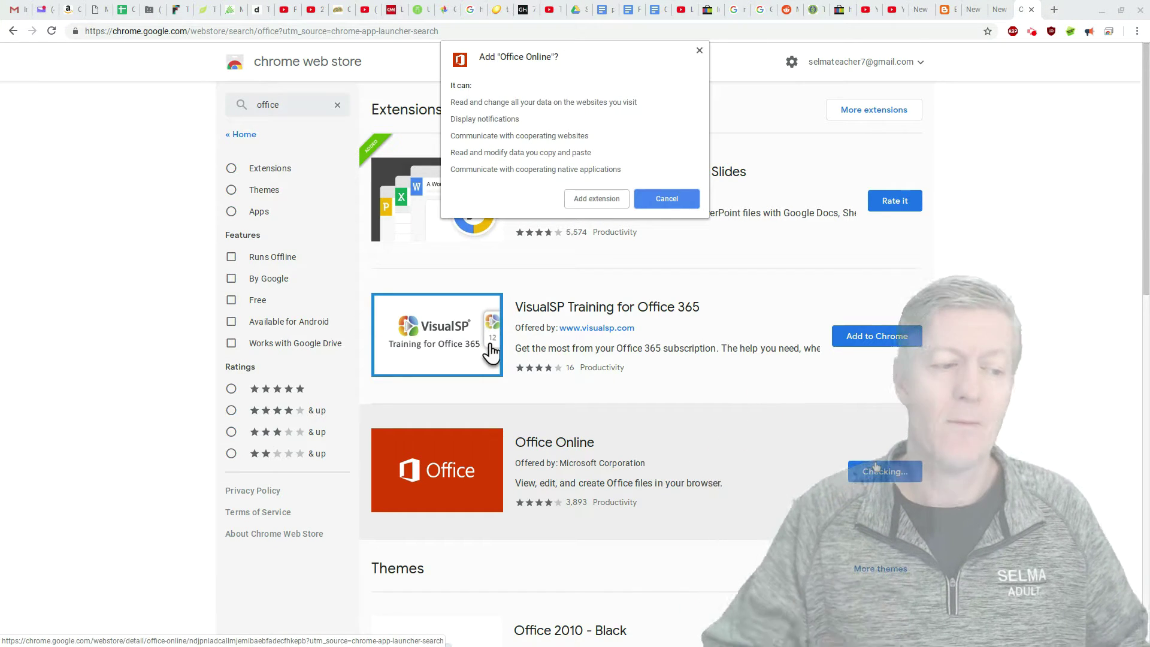
left_click(597, 199)
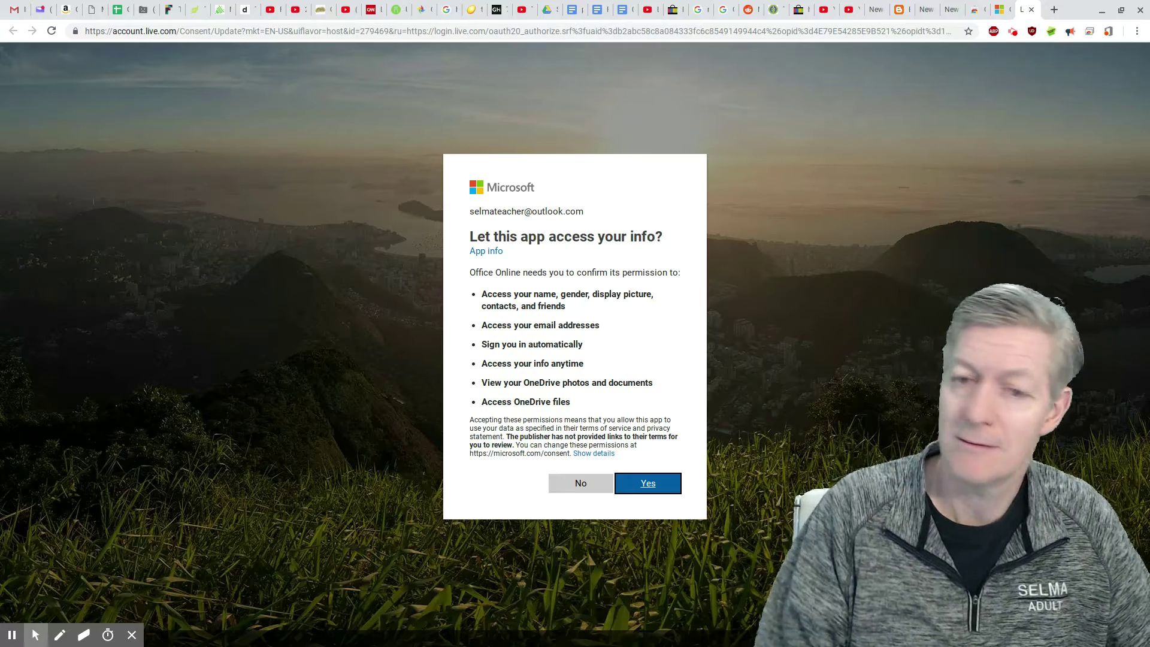
Step: Accept Microsoft's permission request so Office Online can access the account
key("Return")
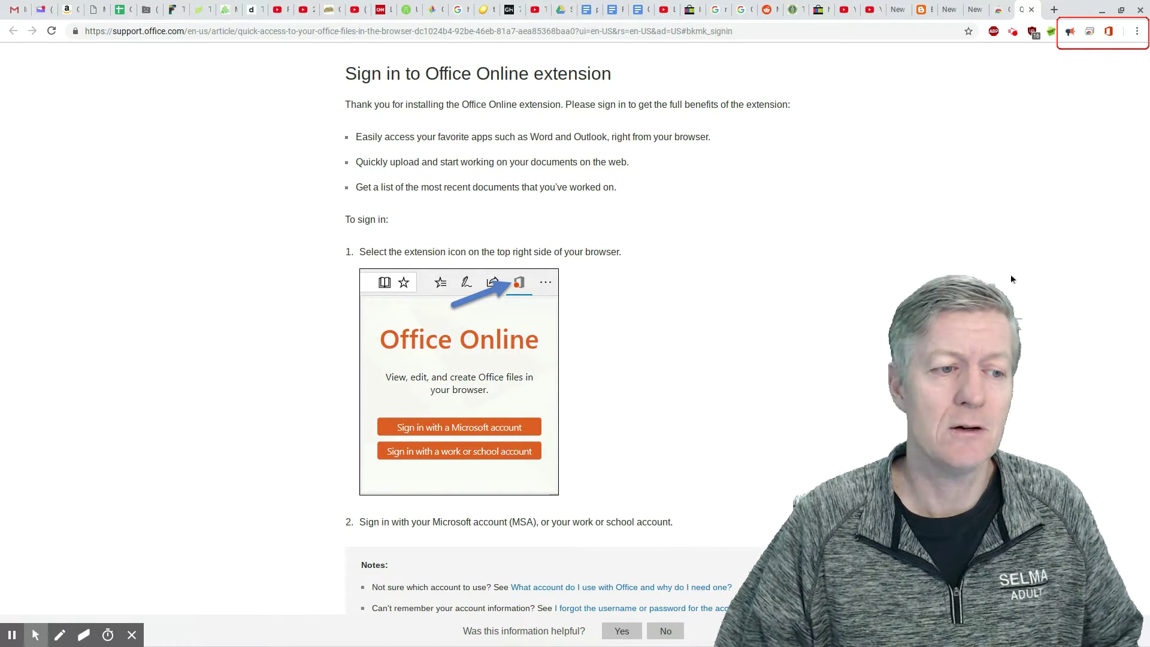
Step: Start Word Online from the Office Online extension's app list
left_click(1109, 31)
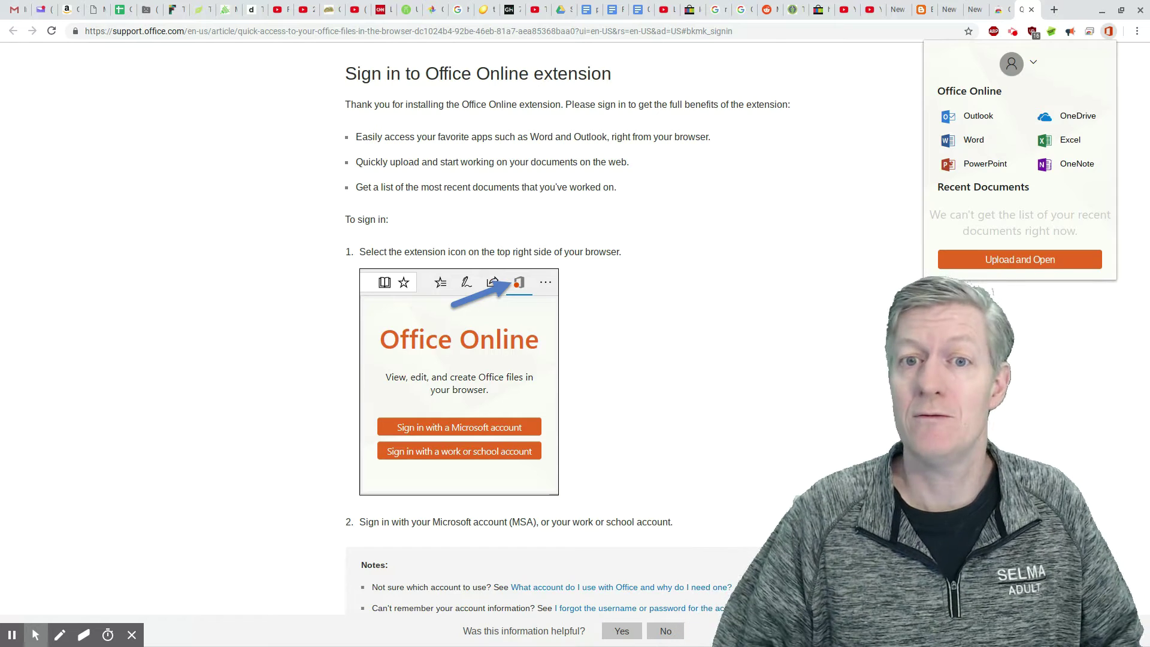
left_click(992, 140)
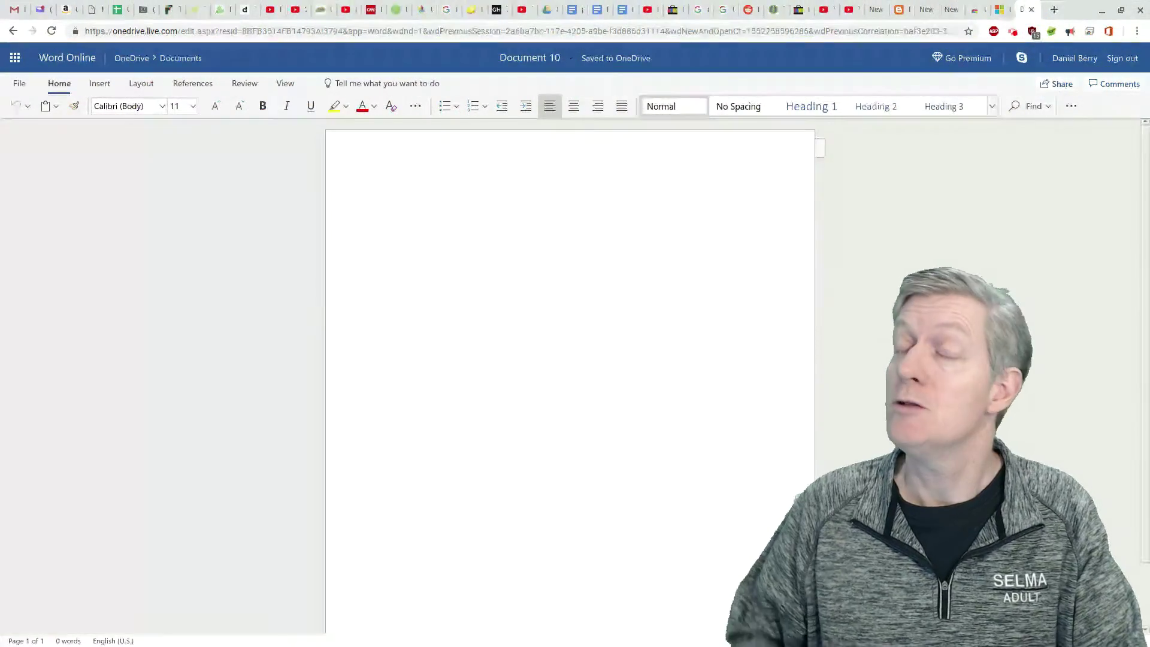
Step: Switch the browser to full screen and glance at the Microsoft services list
key("F11")
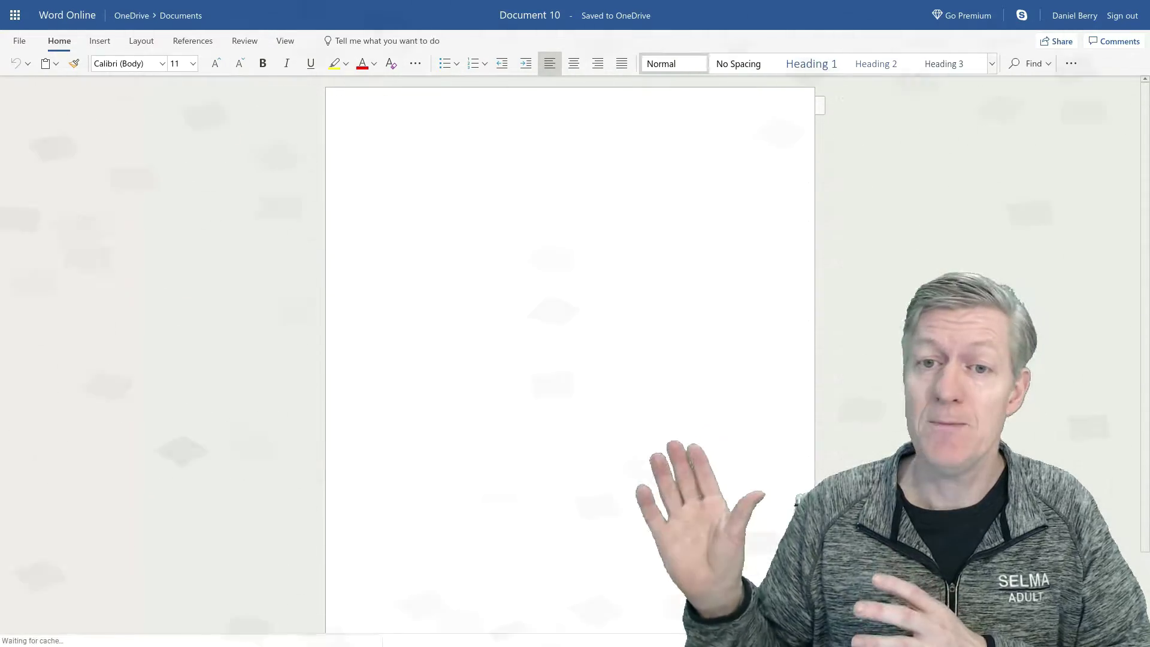
left_click(14, 21)
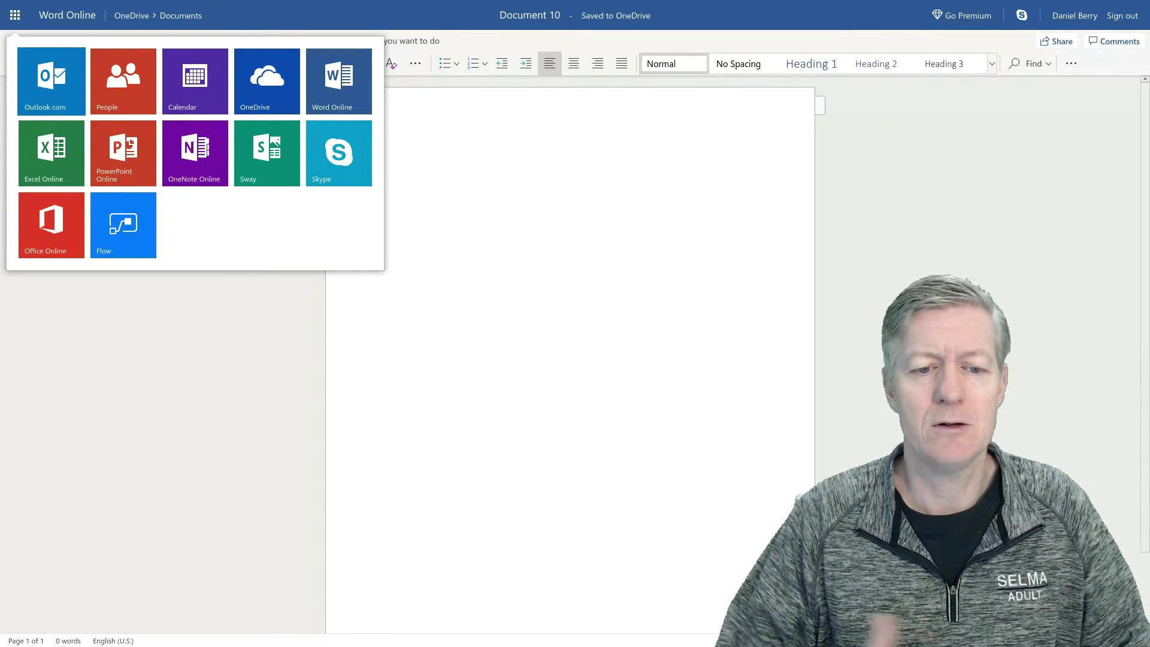
left_click(260, 7)
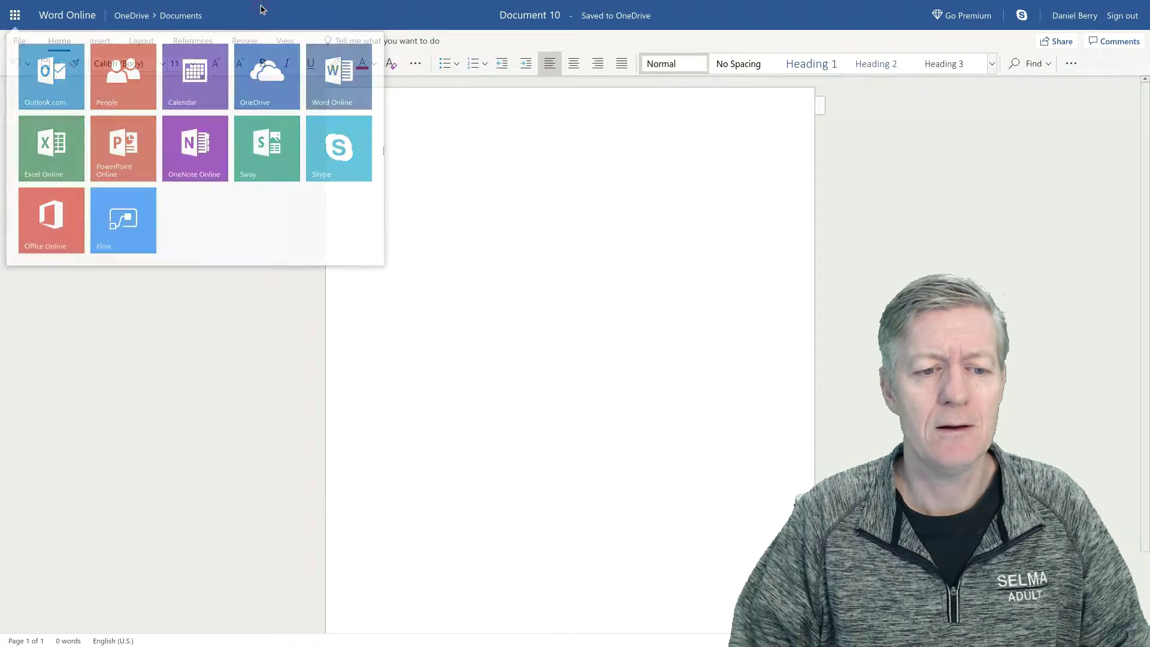
Step: Browse the File options for Save As, Print, Share and Open, then return to the document
left_click(18, 47)
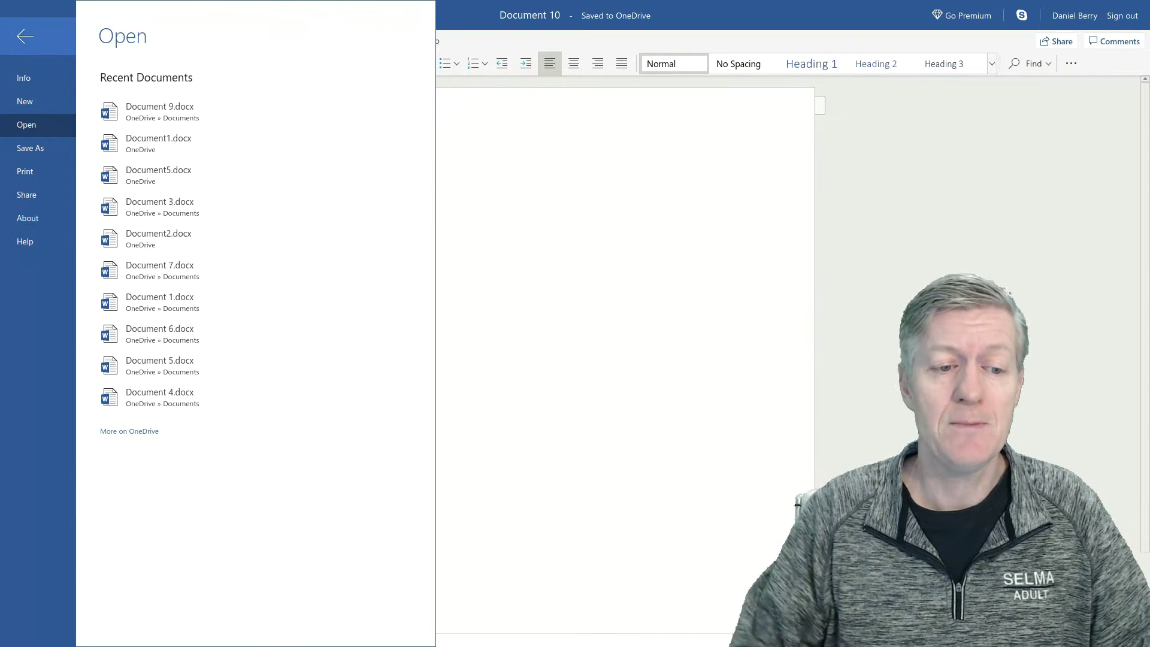
left_click(38, 154)
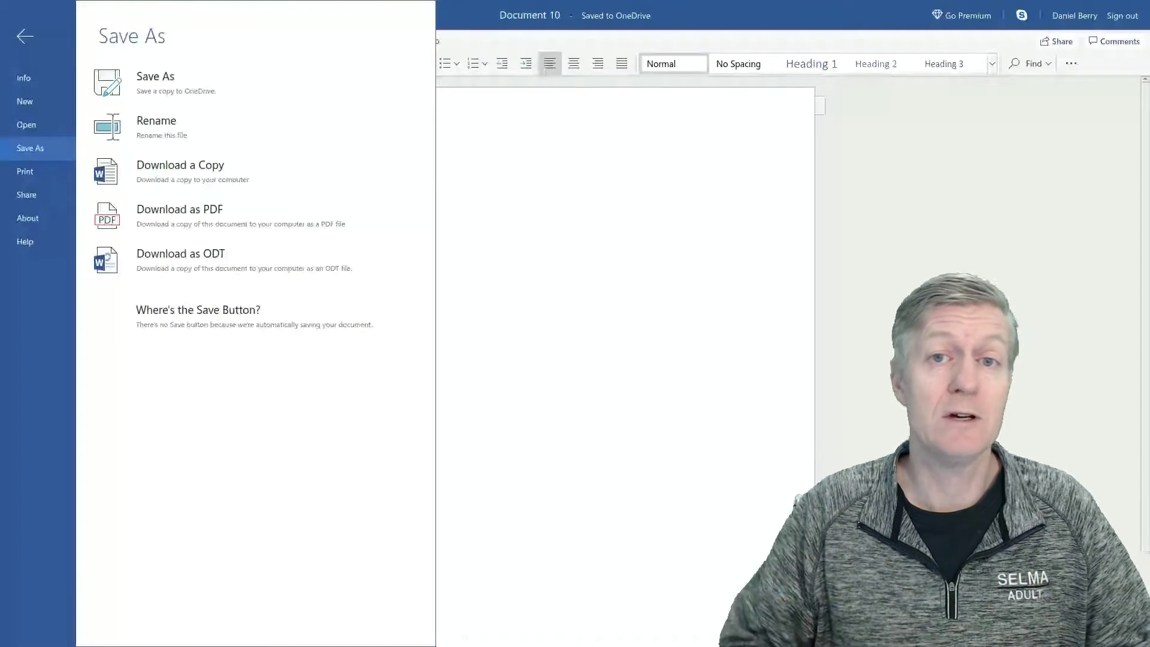
left_click(42, 173)
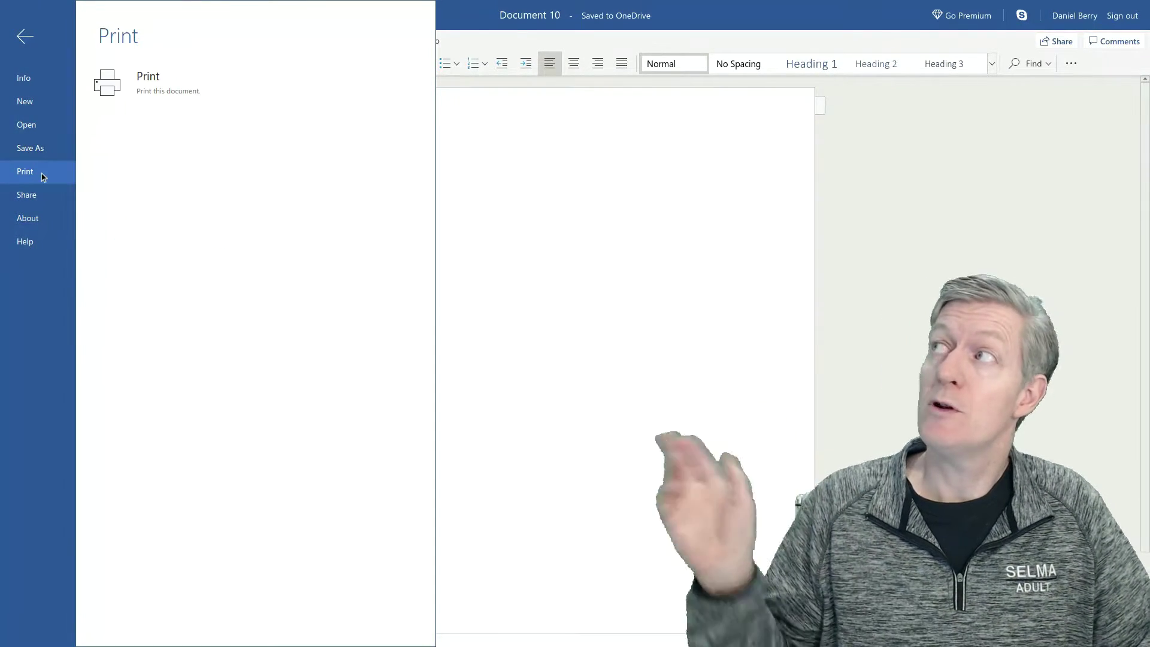
left_click(40, 186)
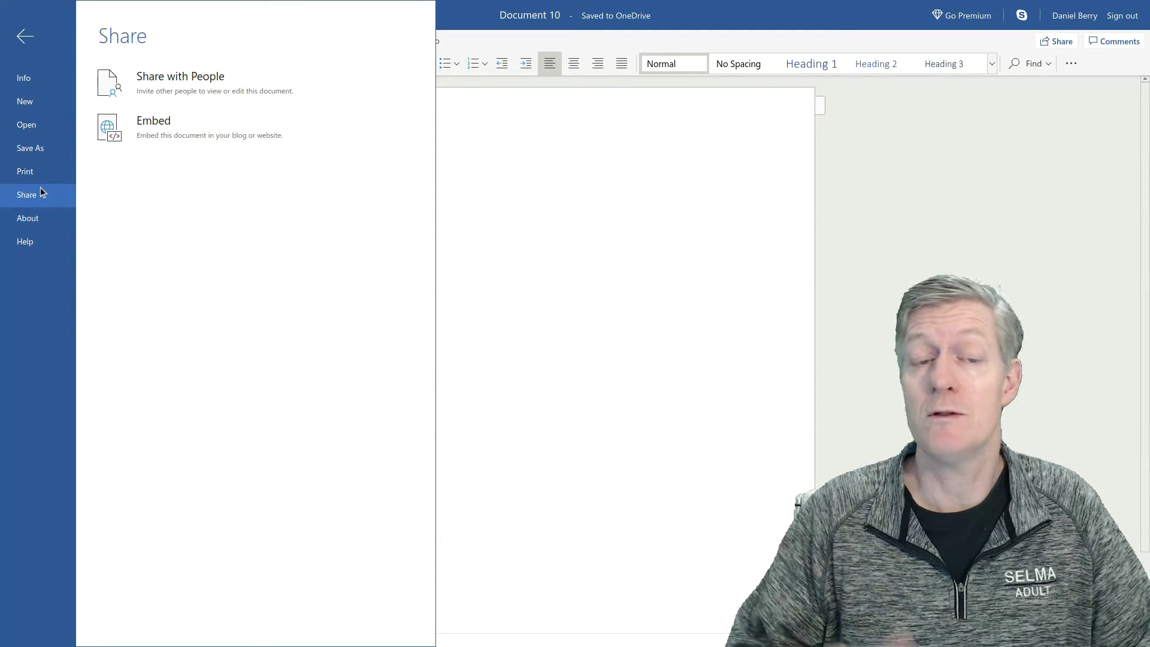
left_click(26, 125)
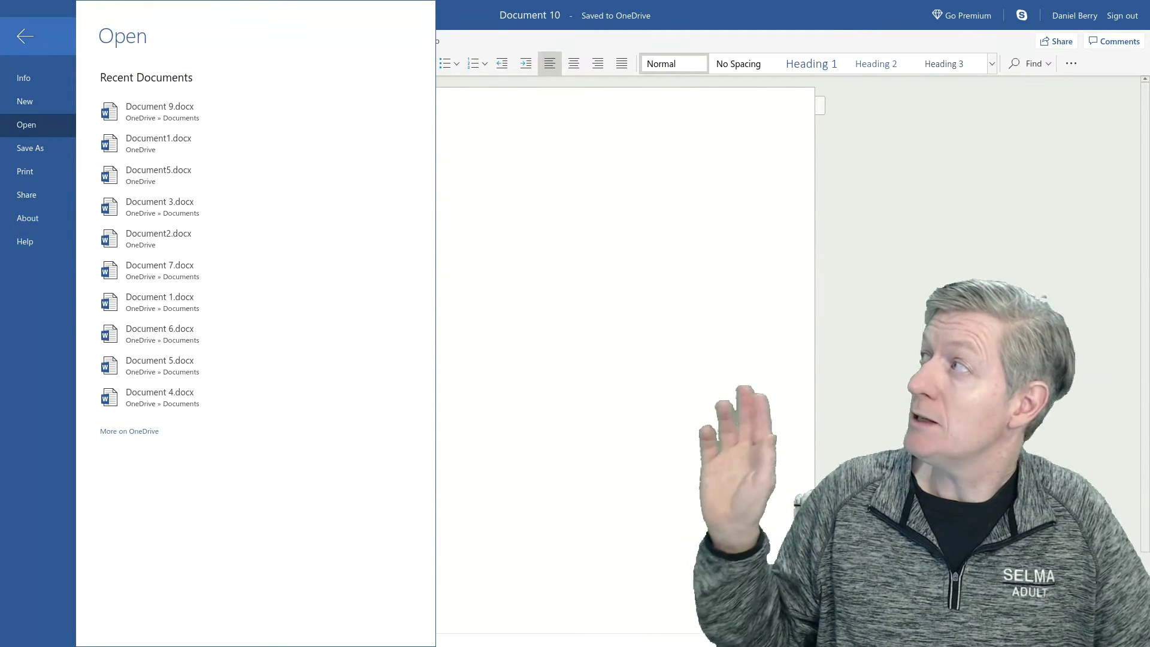
left_click(44, 31)
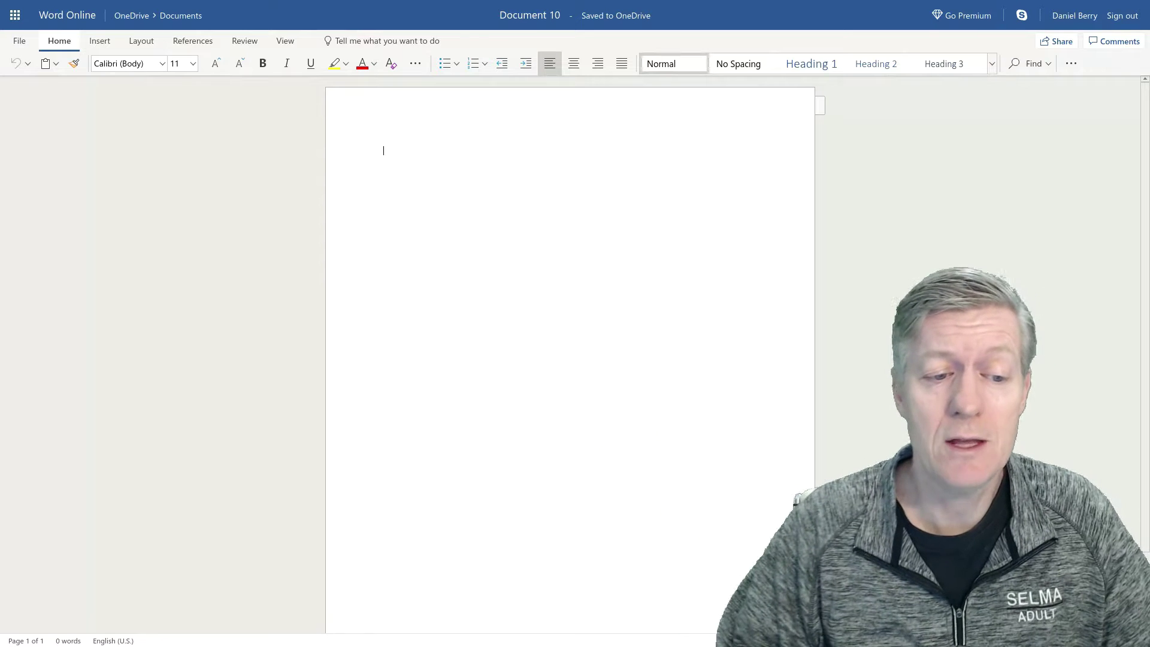
Step: Review the Paste, More Font Options, Bullets and Numbering dropdowns, then switch to the Insert tab
left_click(49, 63)
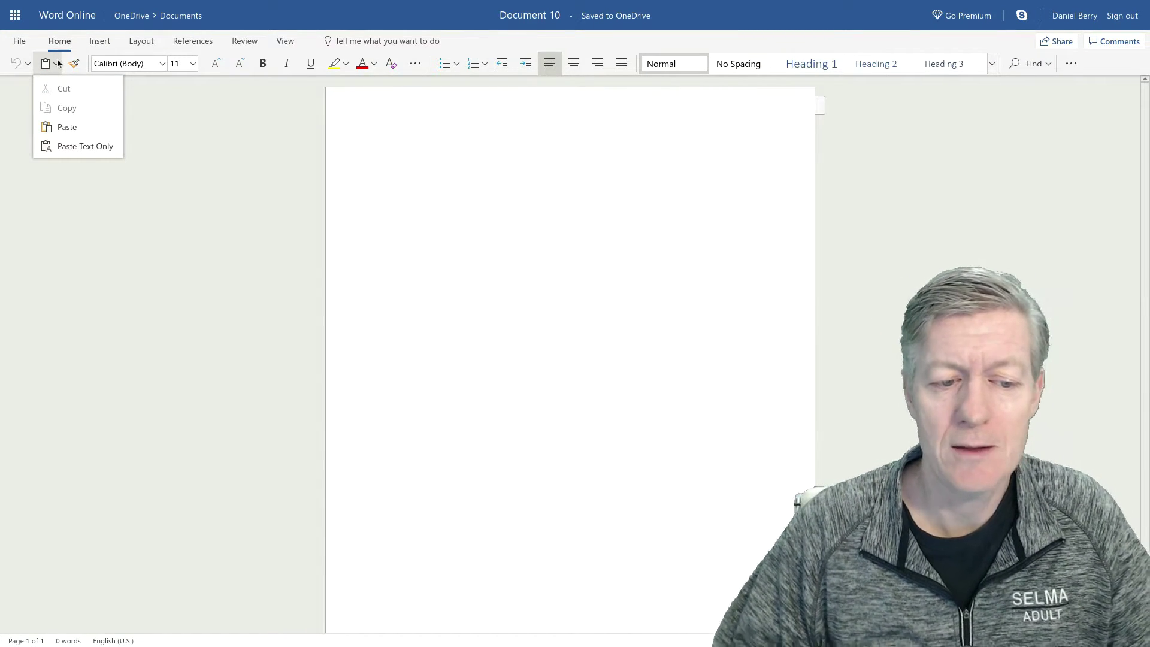
left_click(151, 63)
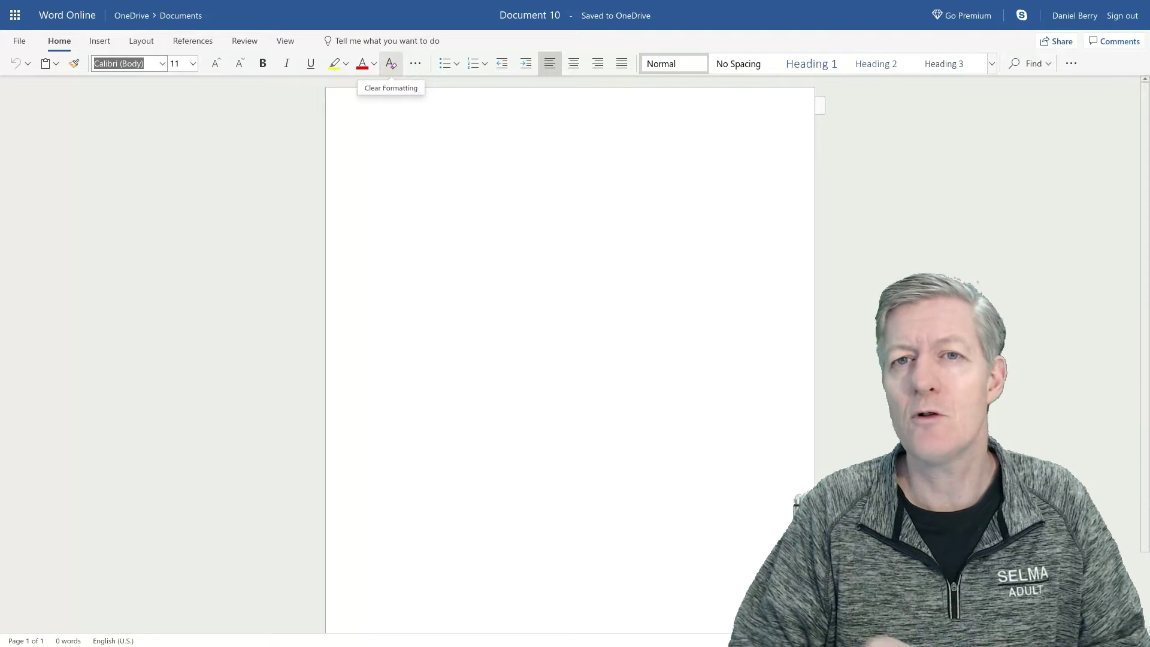
left_click(415, 63)
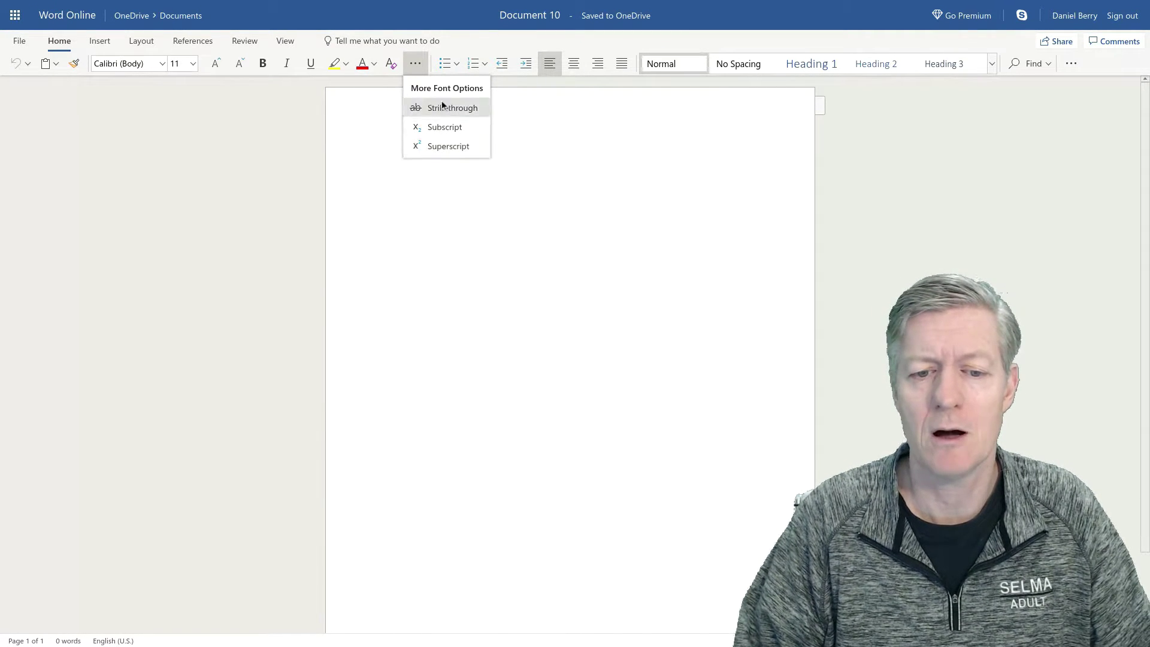
left_click(440, 66)
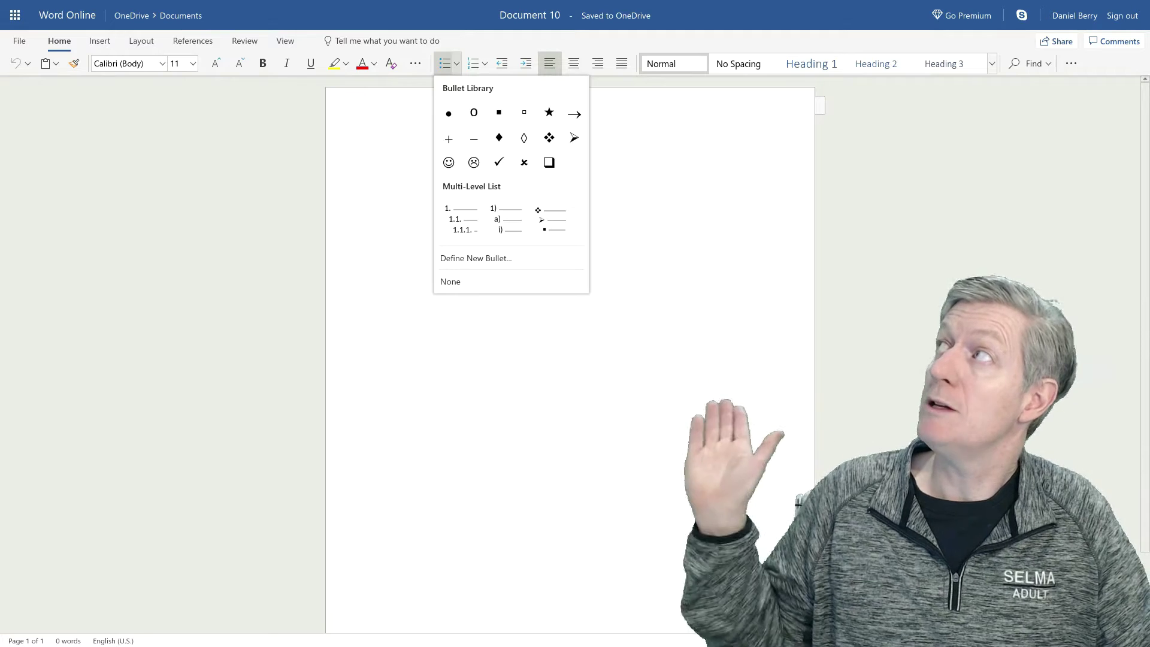
left_click(473, 63)
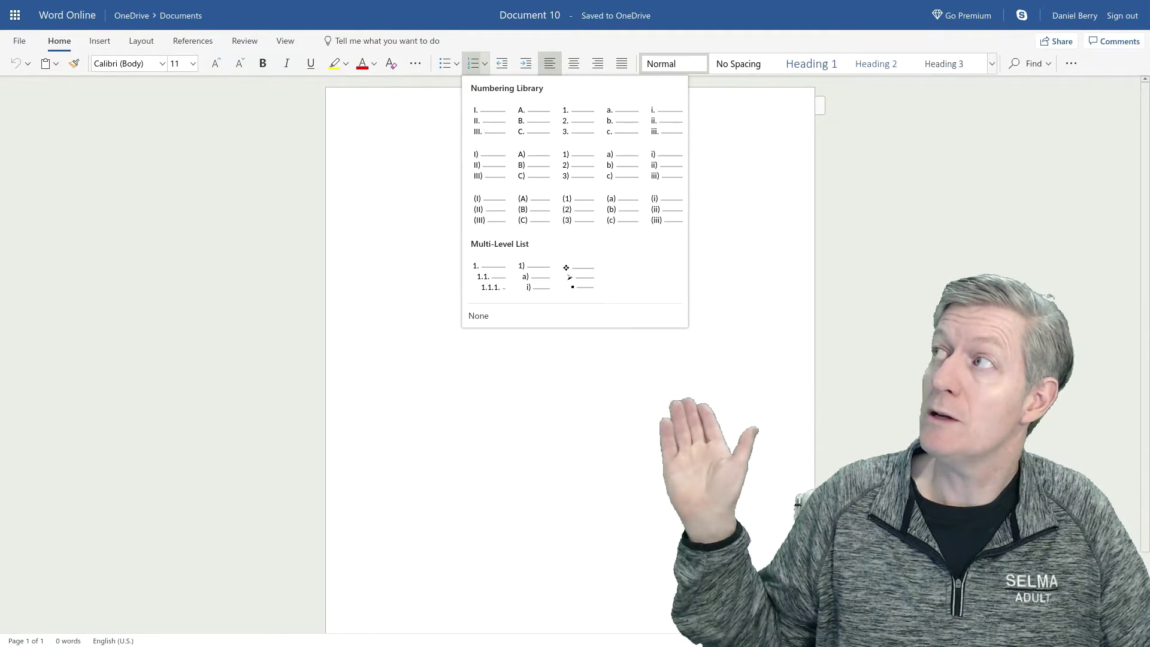
left_click(503, 70)
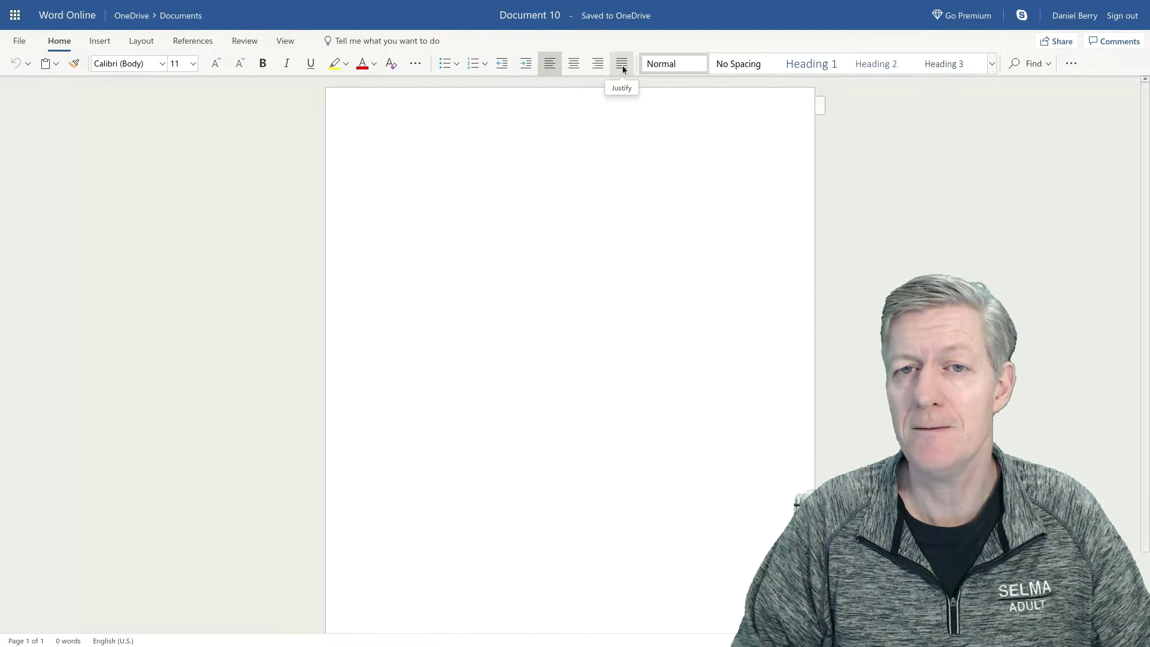
left_click(101, 41)
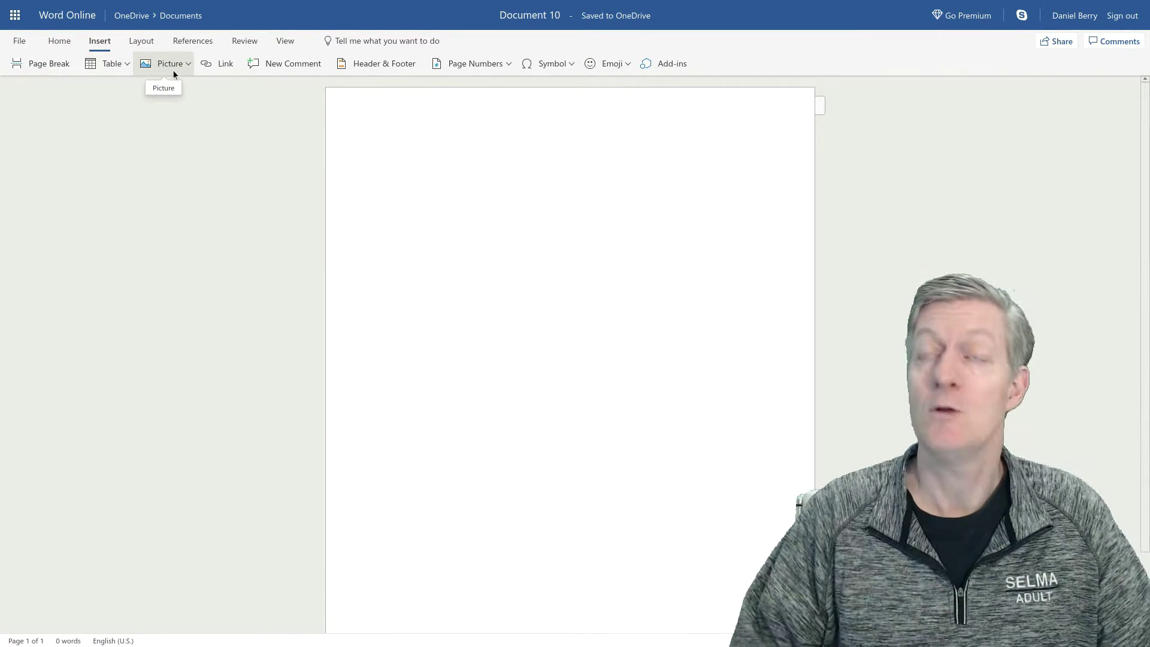
Step: Check the Picture source list on the Insert tab, then switch to the Layout tab
left_click(185, 70)
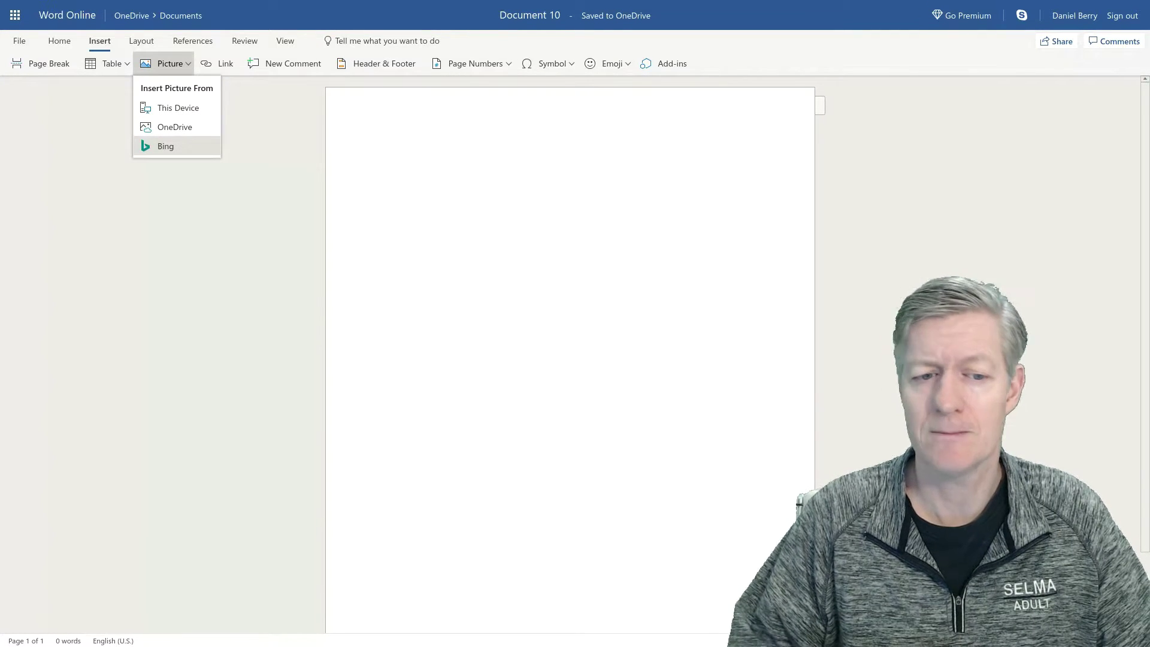
key("Escape")
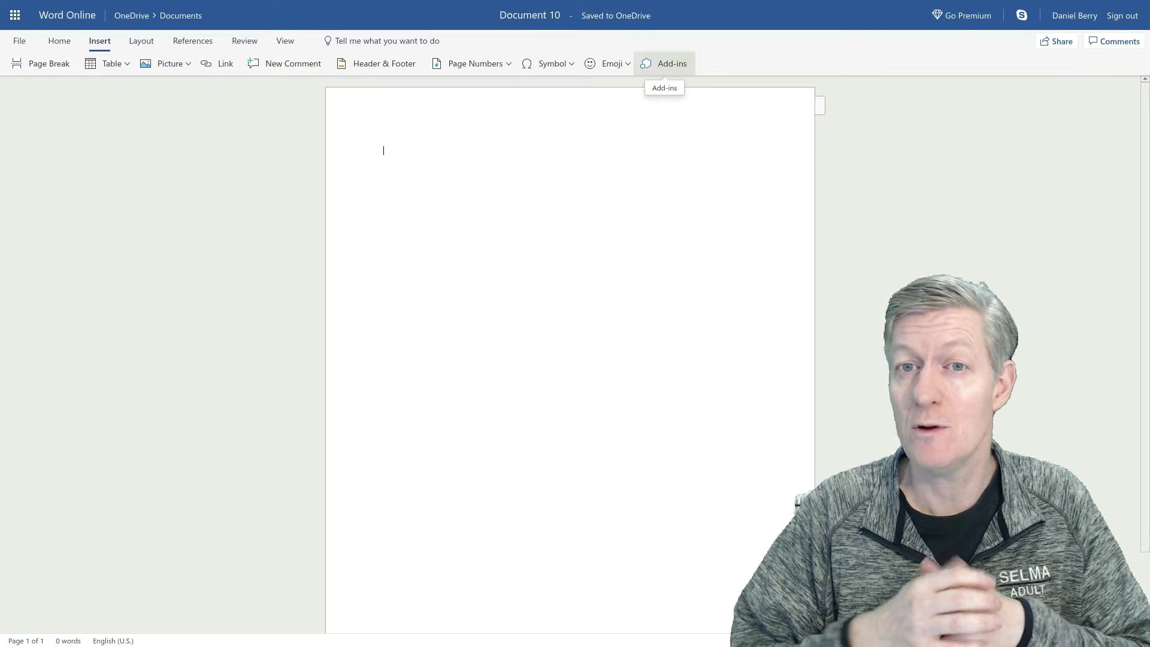
left_click(138, 42)
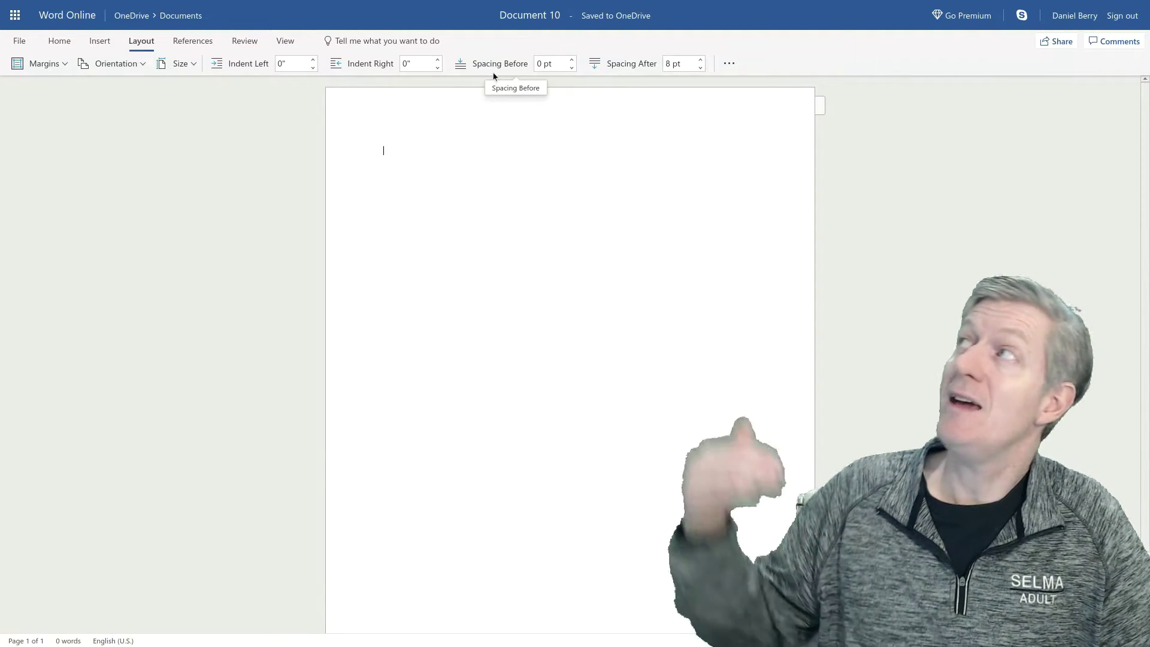
Step: Look through the References, Review and View tabs, then exit full screen
left_click(192, 40)
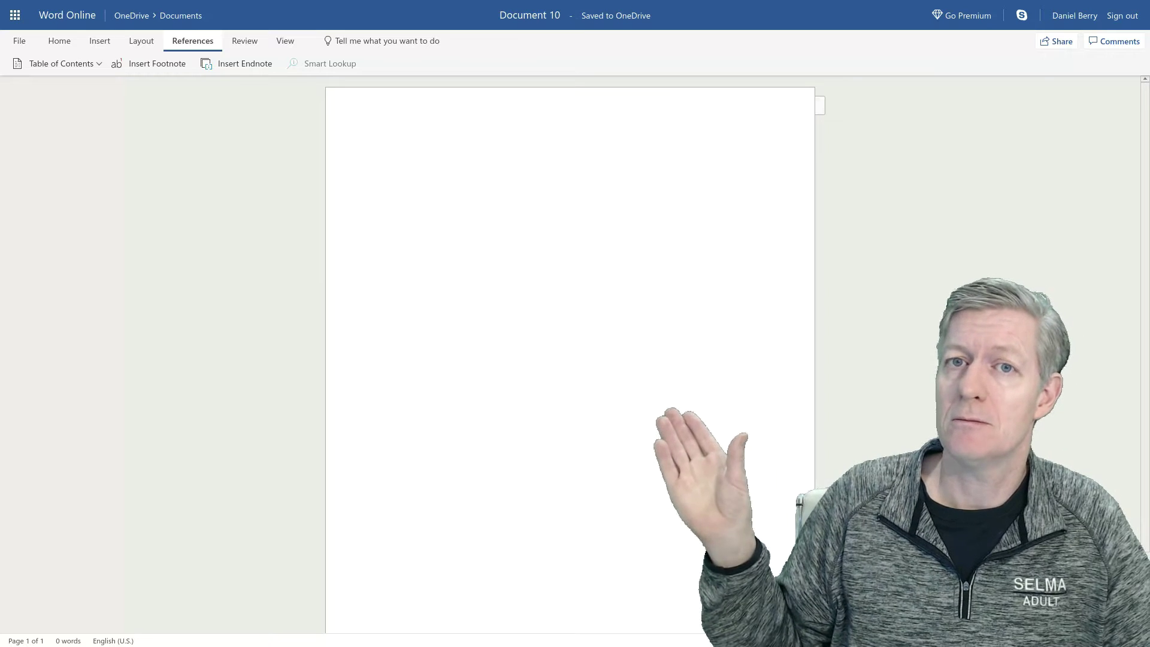
left_click(247, 40)
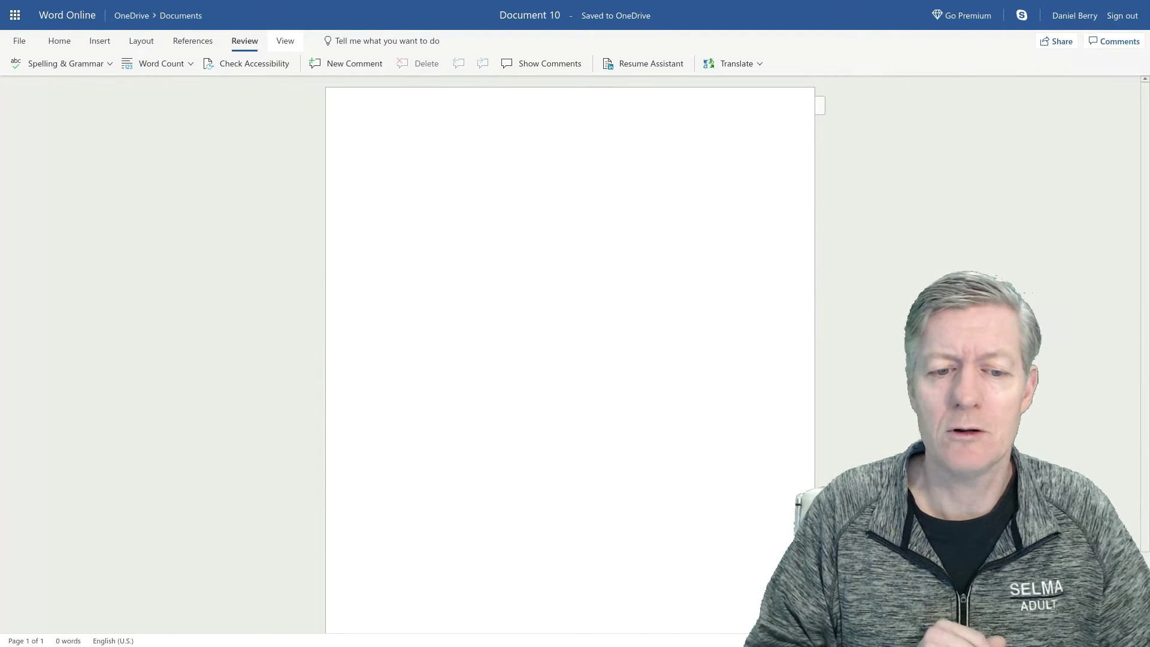
left_click(285, 40)
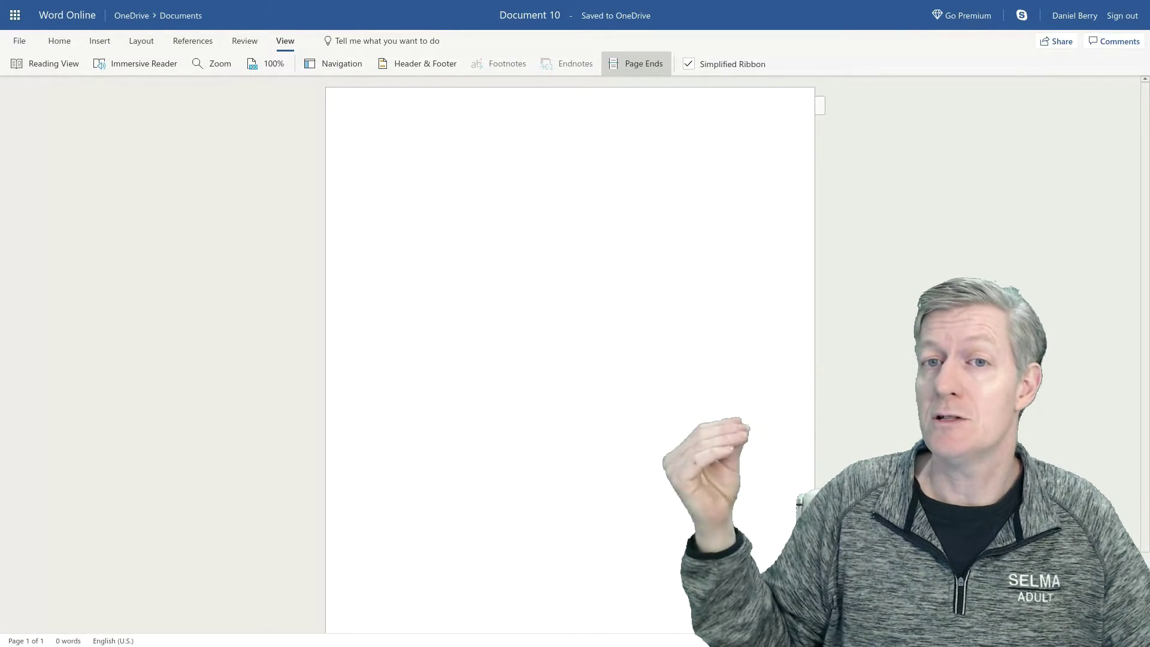
key("F11")
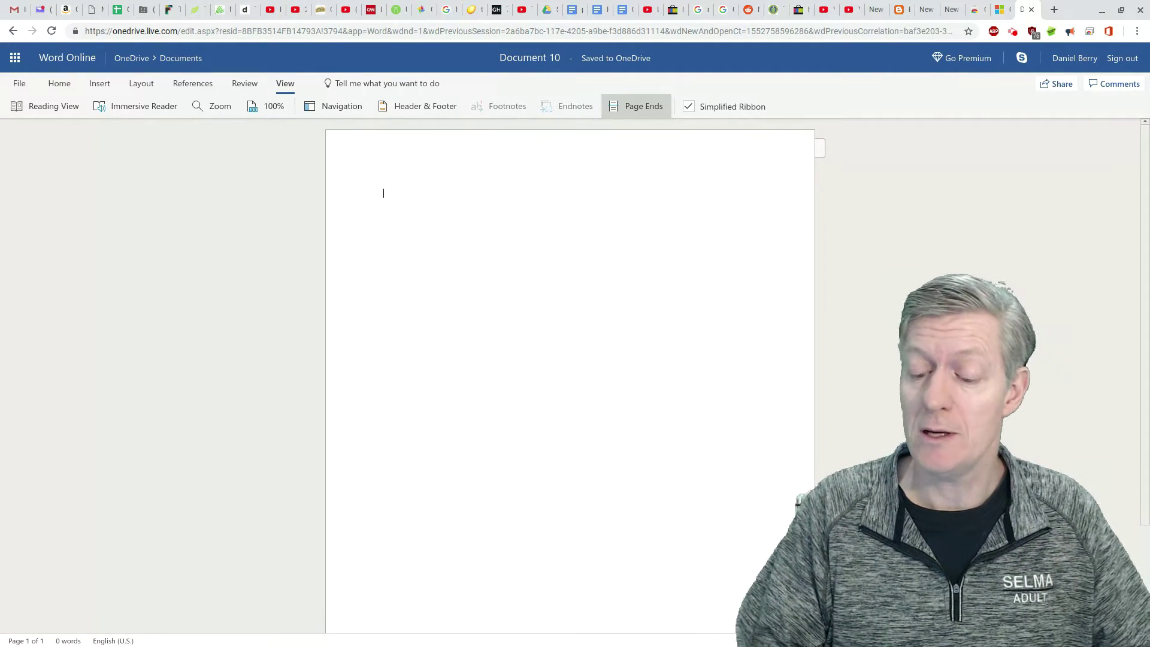
Step: Snap Word Online to the right half and a new-tab window to the left half
key("alt")
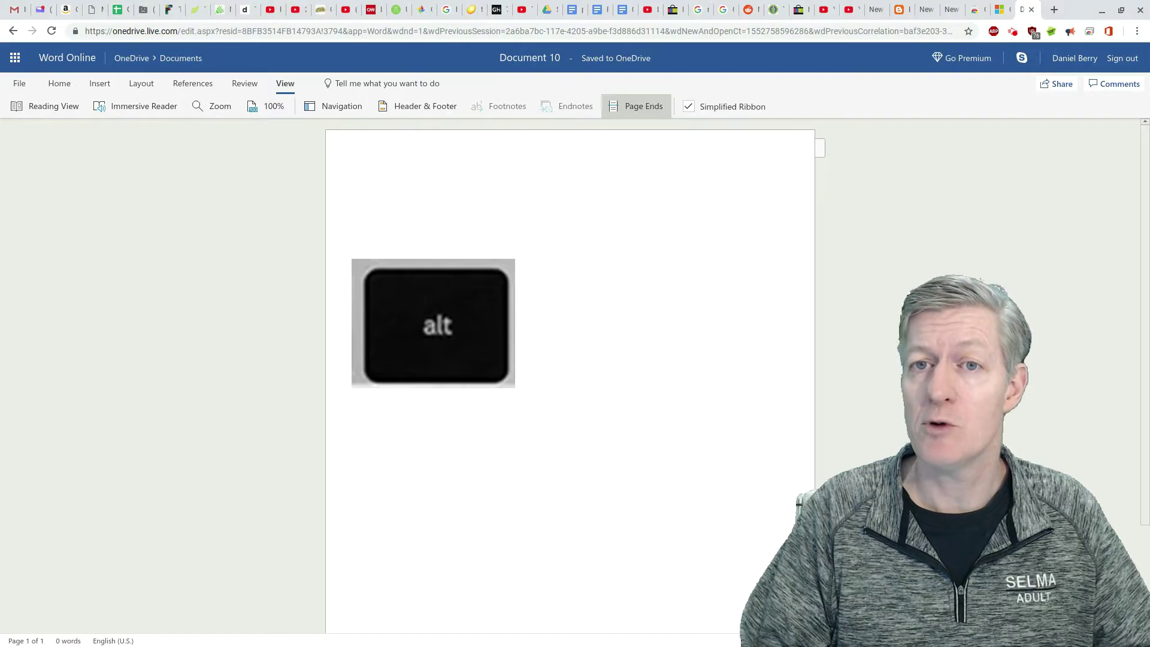
key("alt+bracketright")
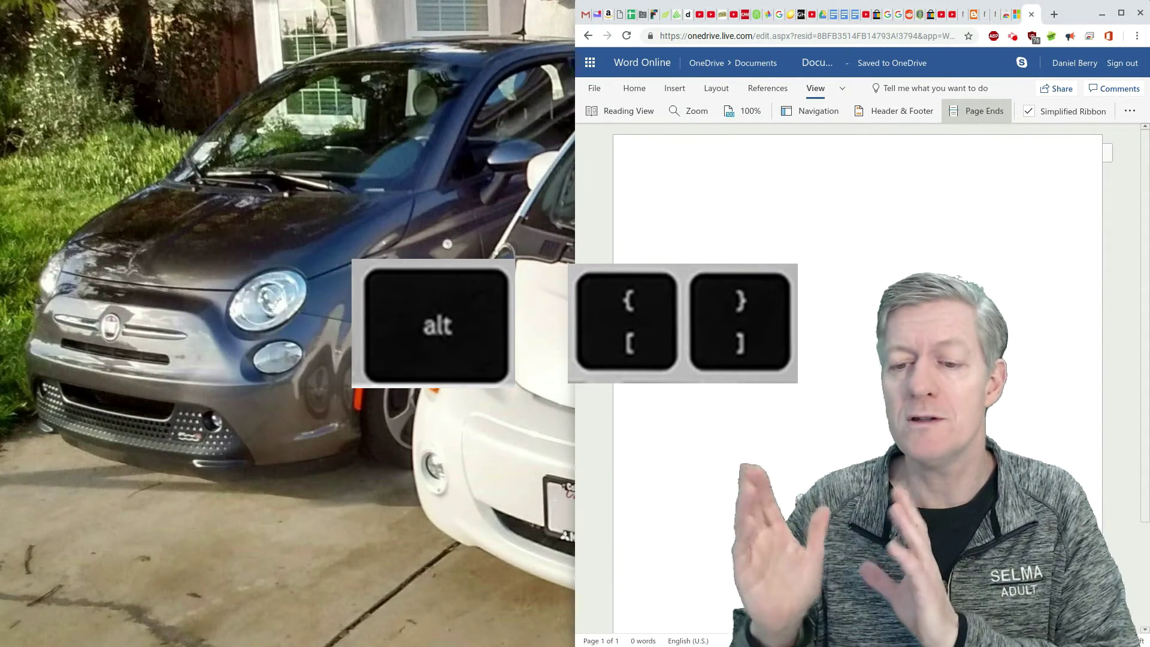
left_click(1056, 16)
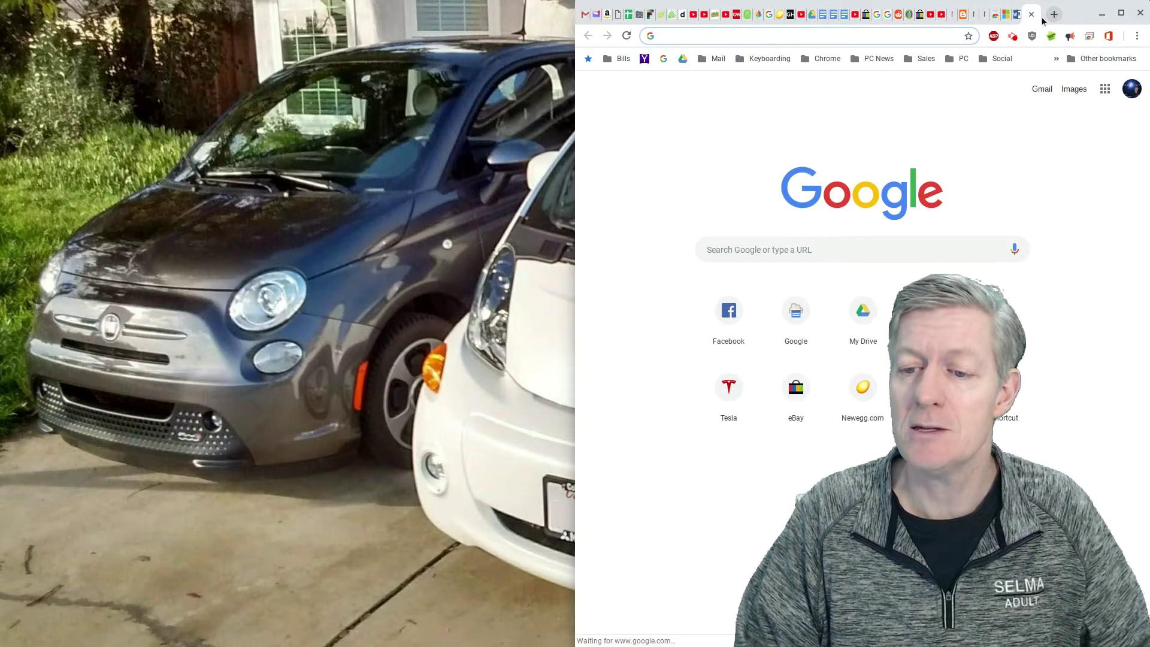
left_click_drag(1041, 20, 506, 124)
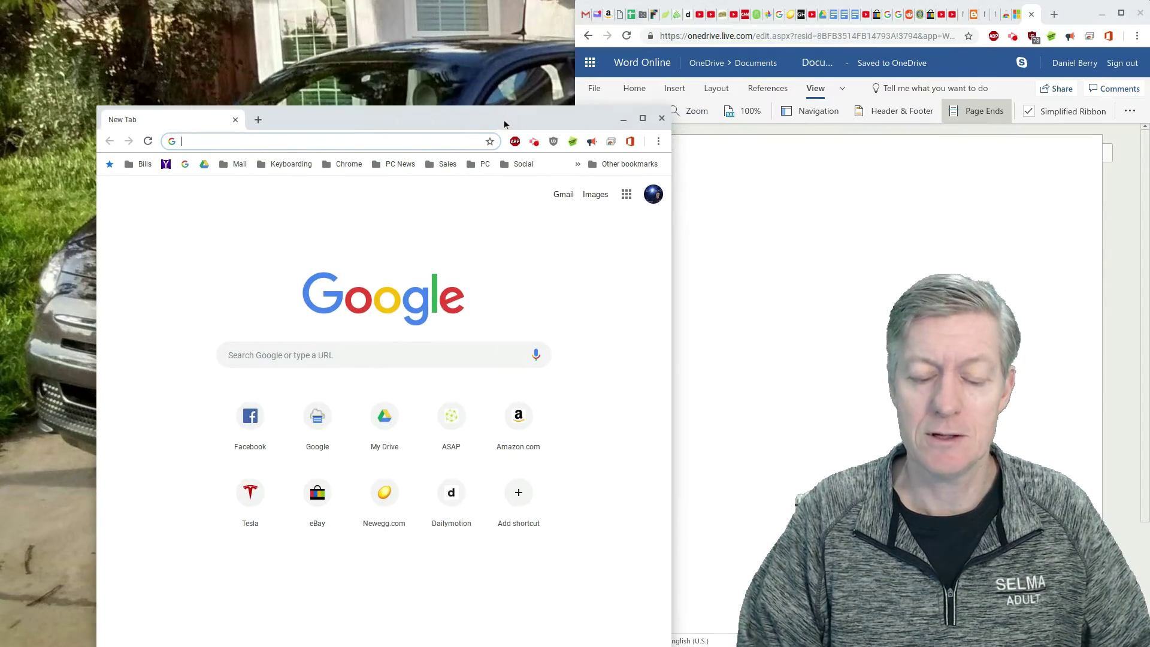
key("alt+bracketleft")
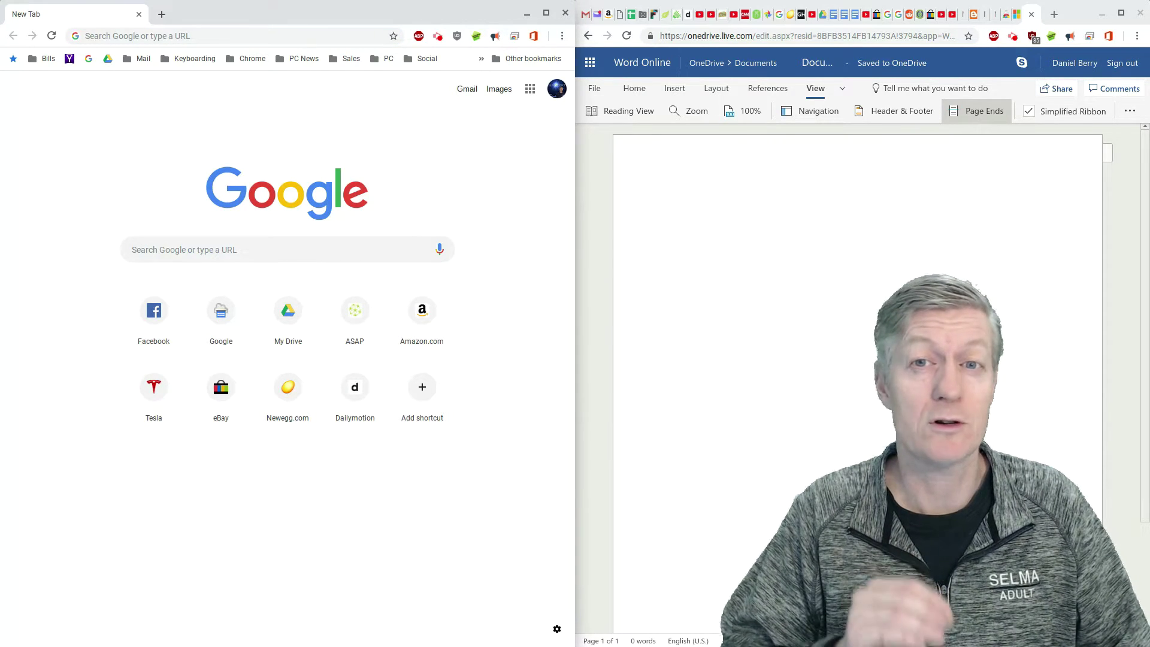
Step: Open and close the app launcher
mouse_move(135, 644)
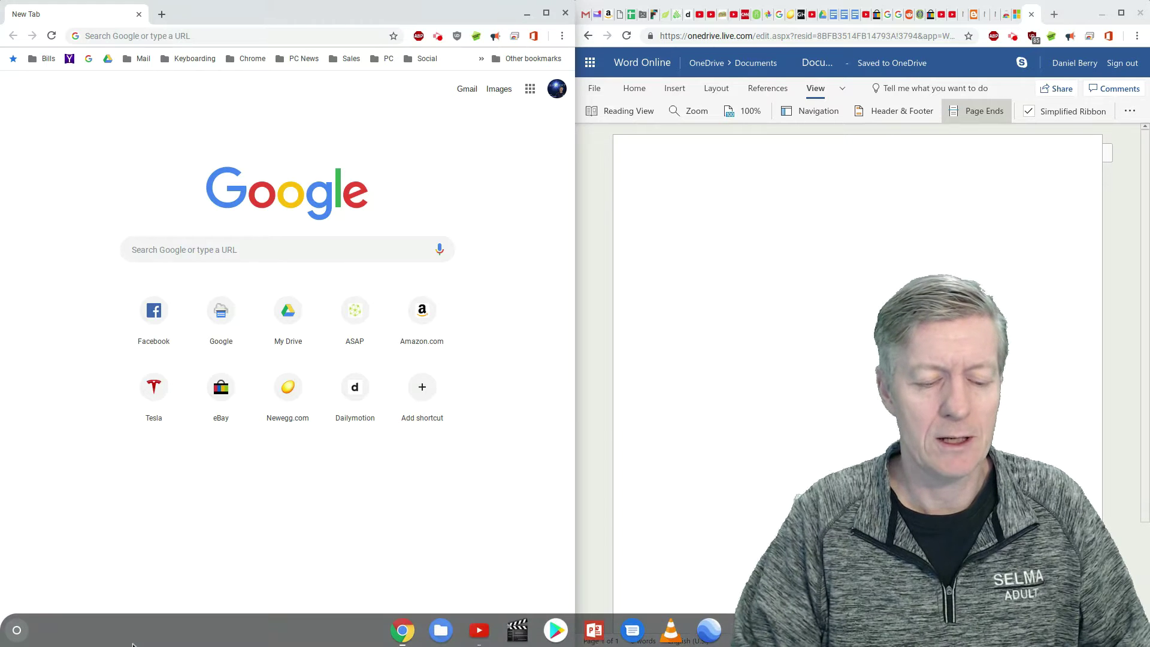
left_click(10, 629)
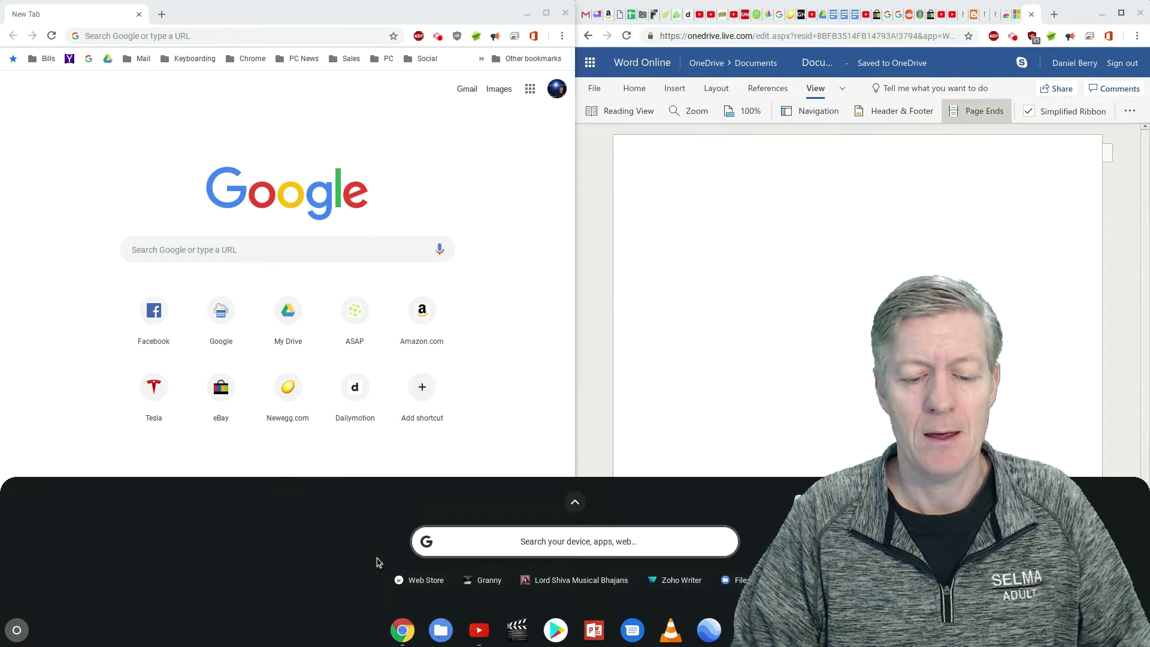
left_click(399, 581)
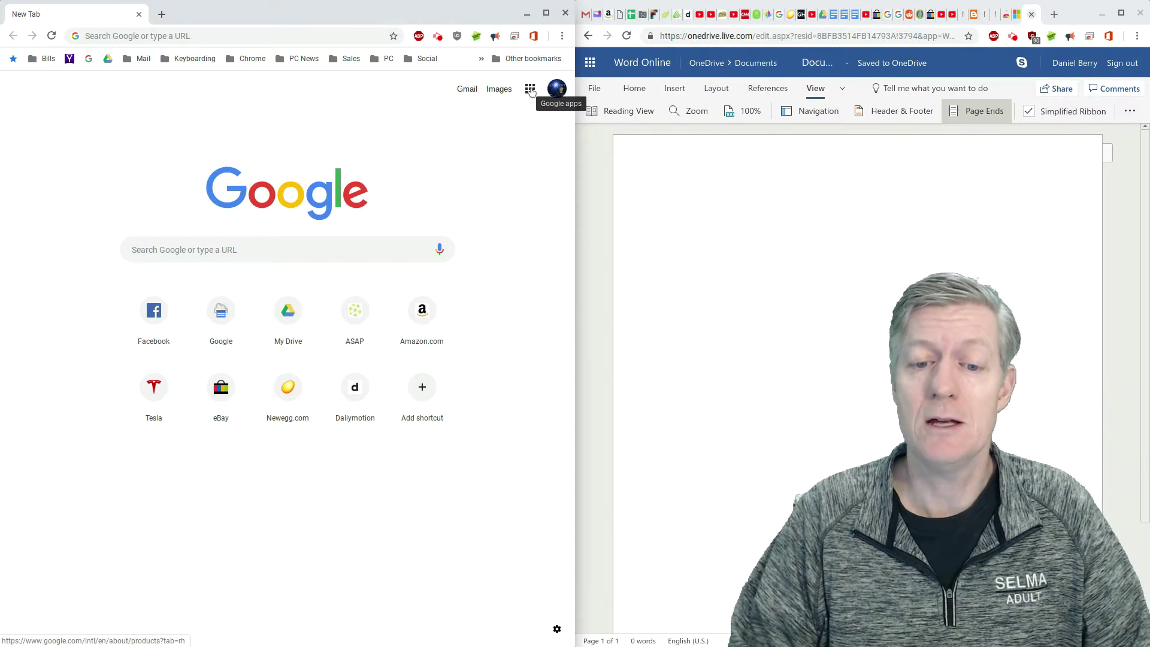
Step: Open Google Docs from the Google apps grid's More section in the left window
left_click(530, 89)
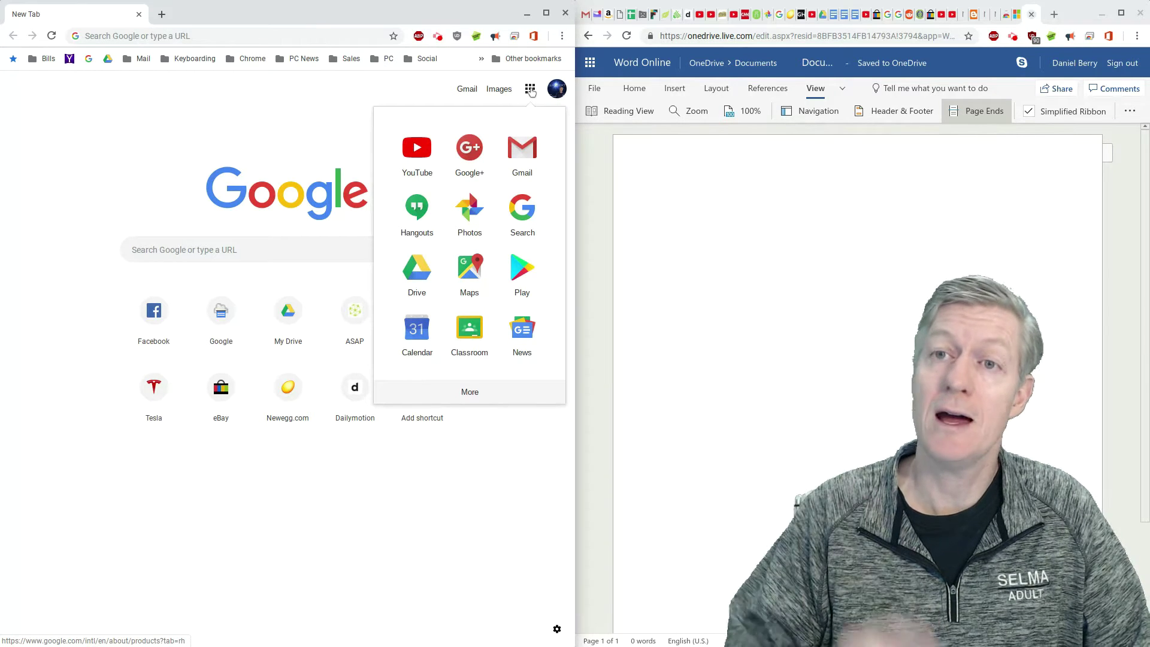
left_click(468, 393)
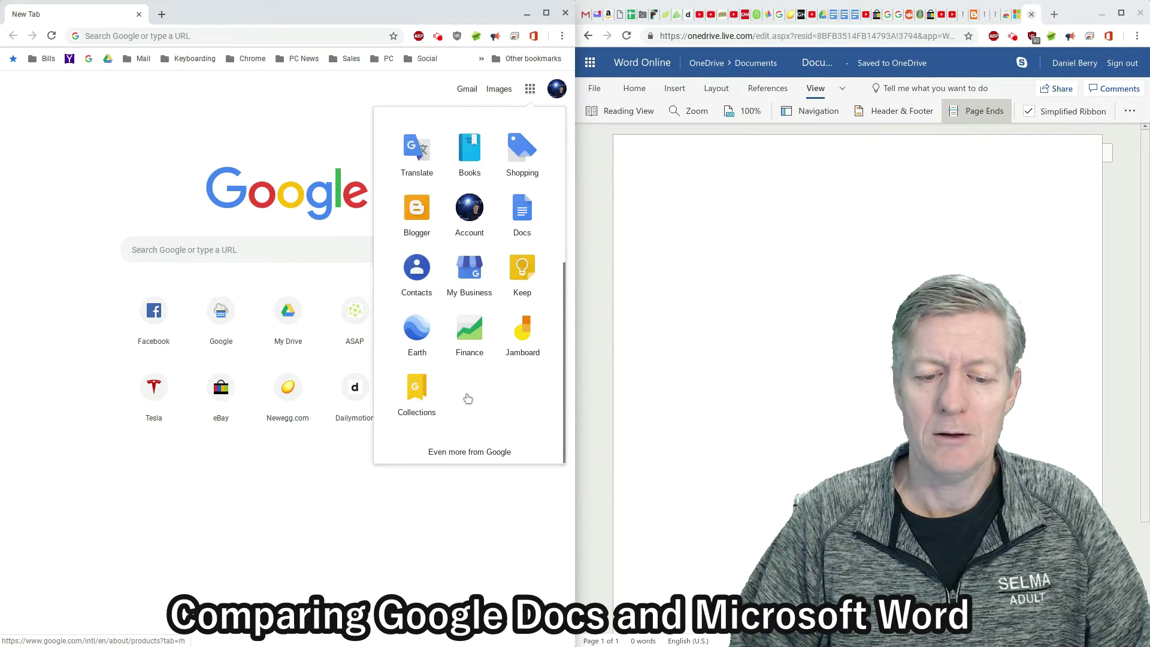
left_click(530, 214)
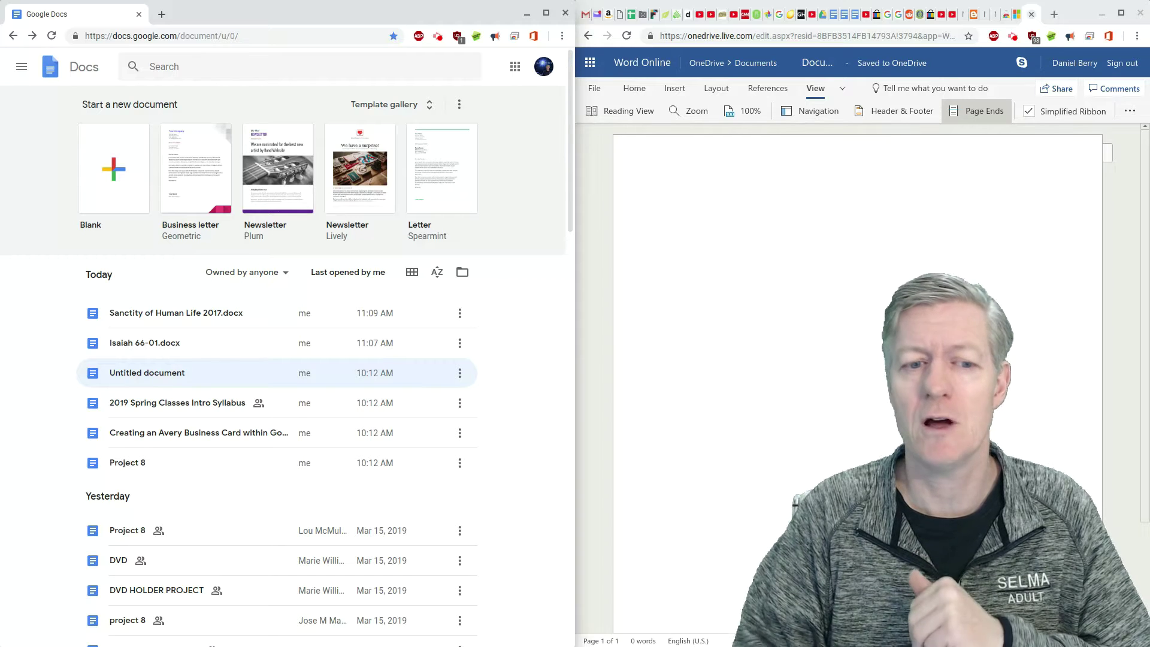
Step: Search Docs for 'docx' and open Mini-Grant Guidelines 2017-18.docx for editing as a Google Doc
left_click(206, 72)
type("docx")
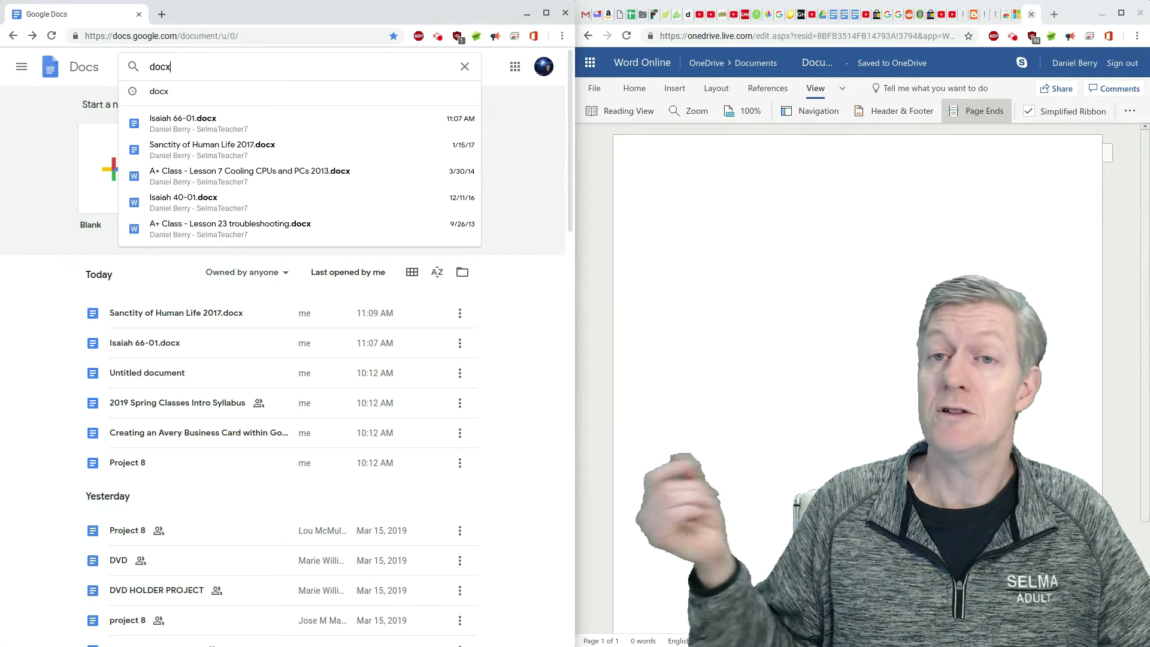
key("Return")
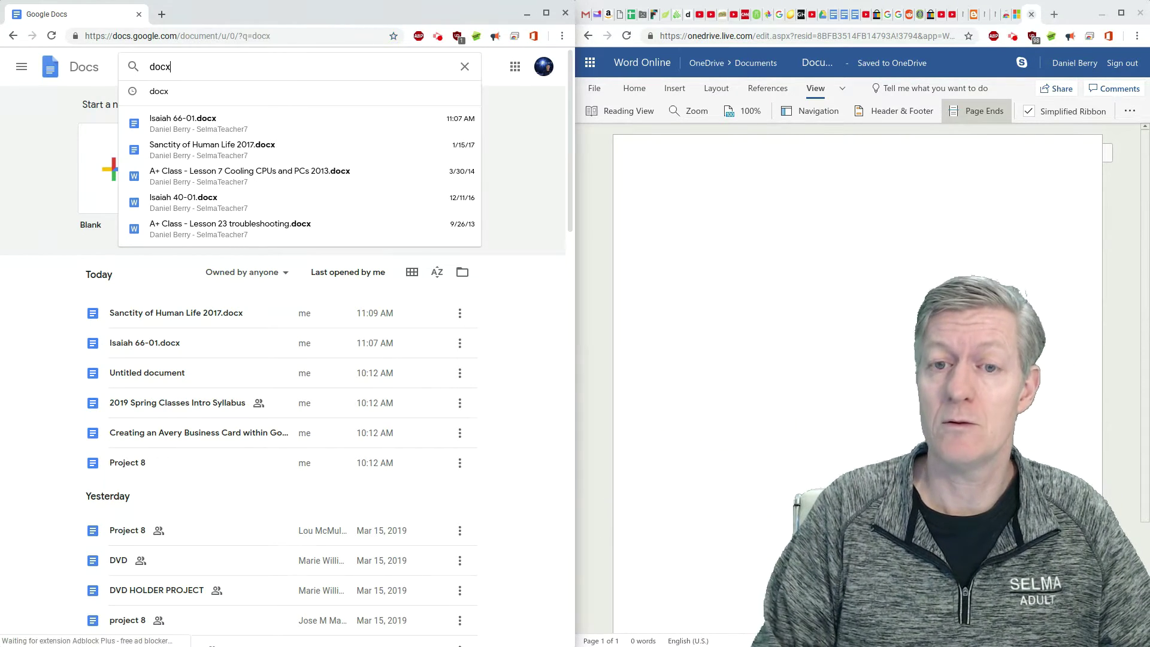
scroll(201, 277, "down", 2)
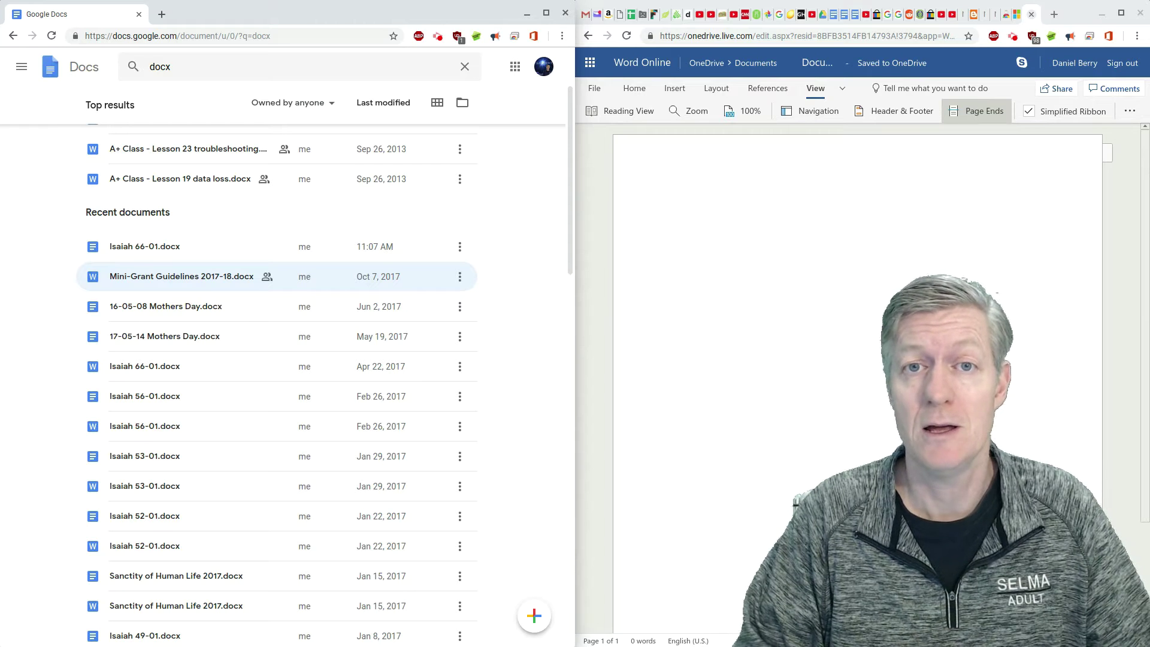
left_click(128, 277)
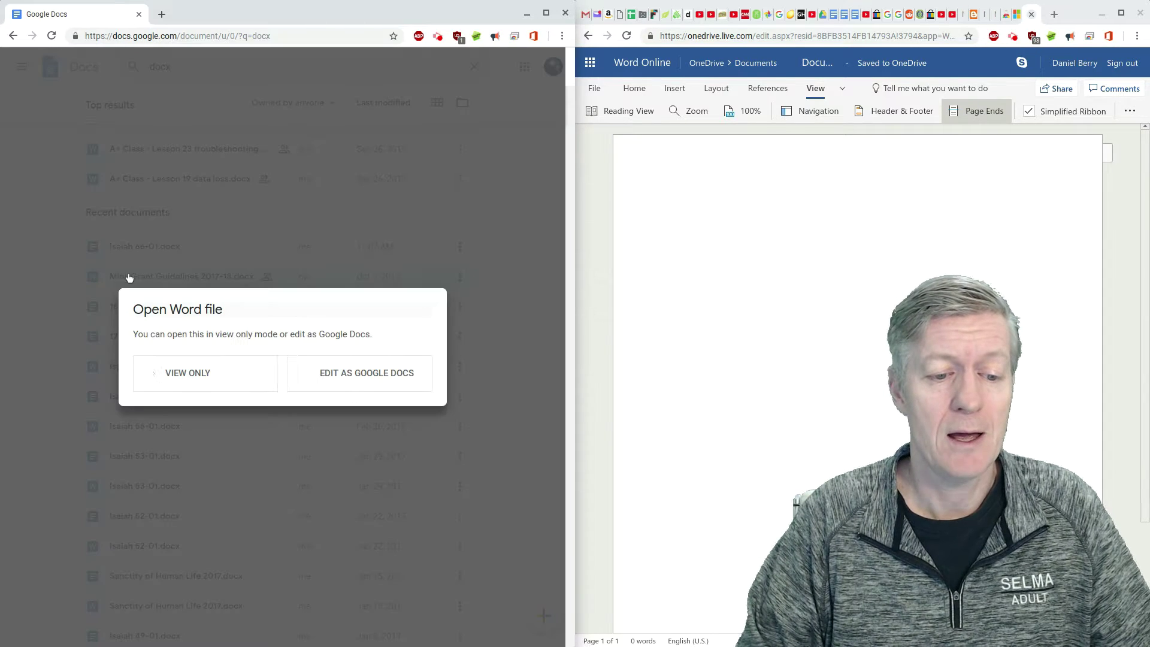
left_click(339, 367)
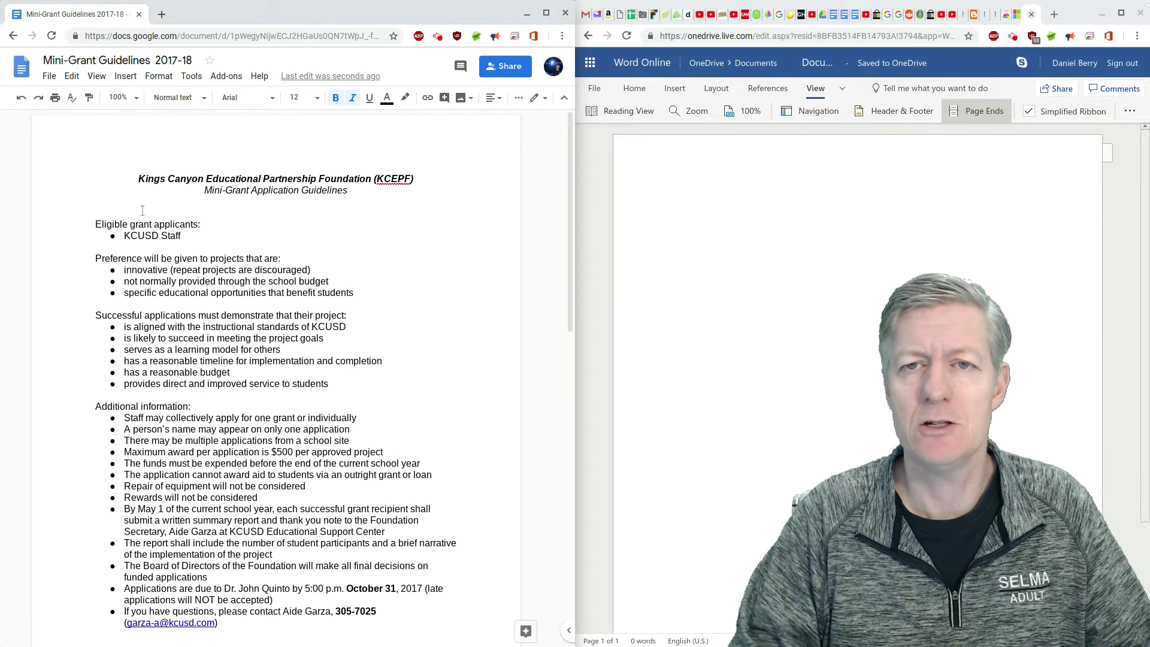
Step: Add two empty lines after the final contact line of the guidelines
scroll(295, 296, "down", 6)
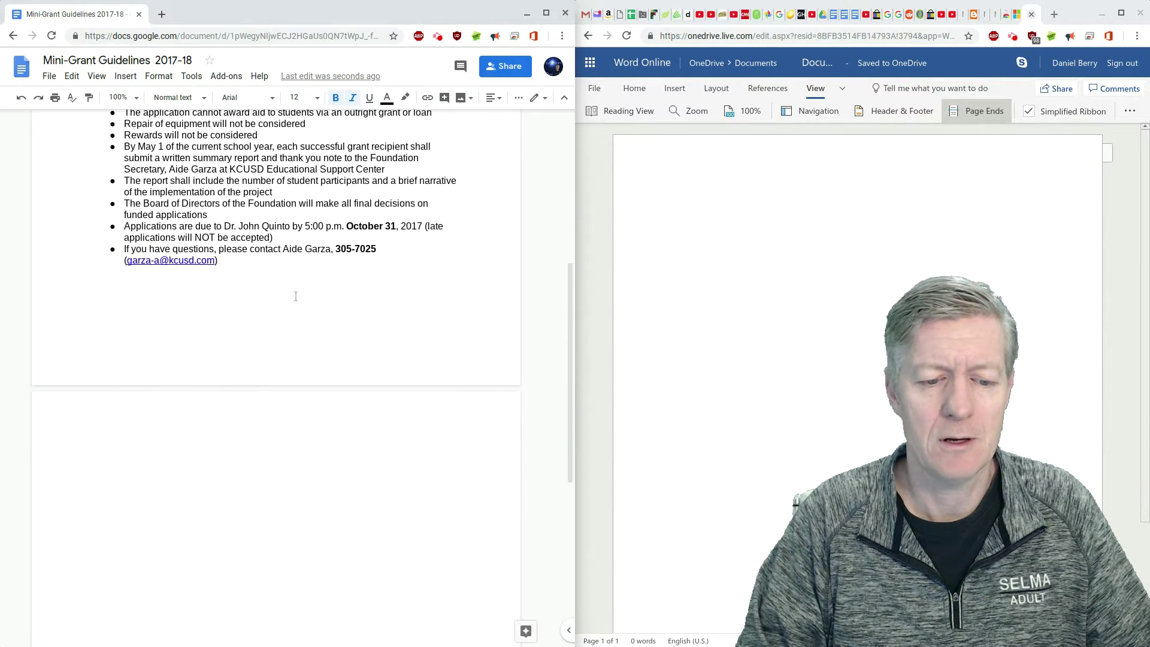
left_click(292, 261)
key("Return")
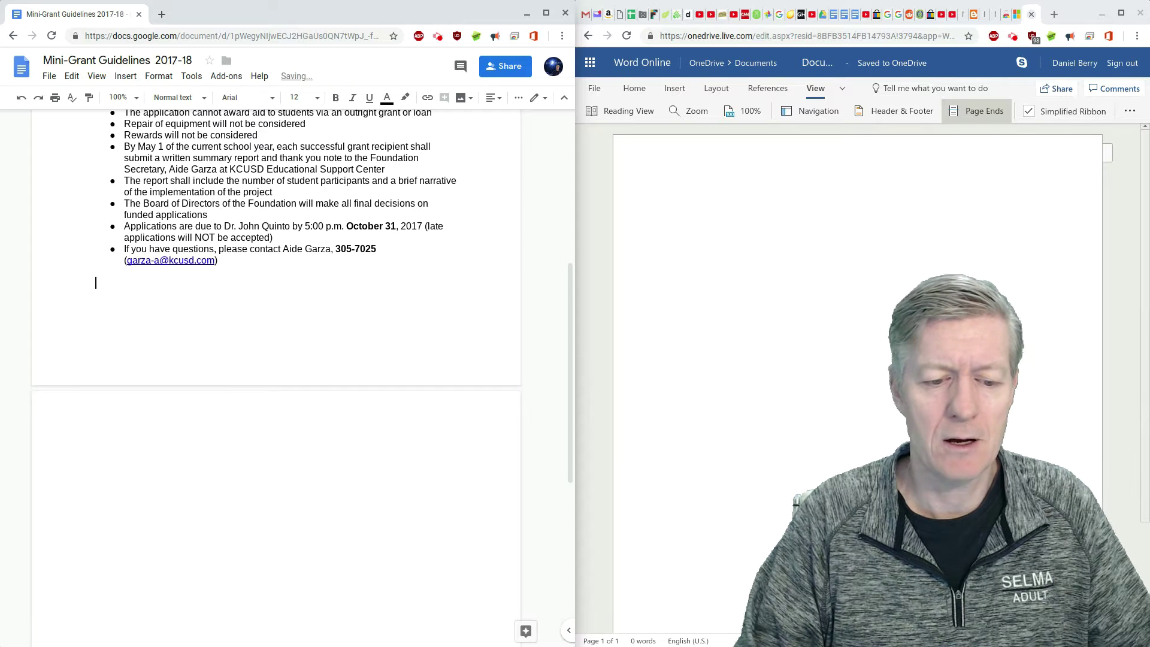
key("Return")
key("Return")
key("Return")
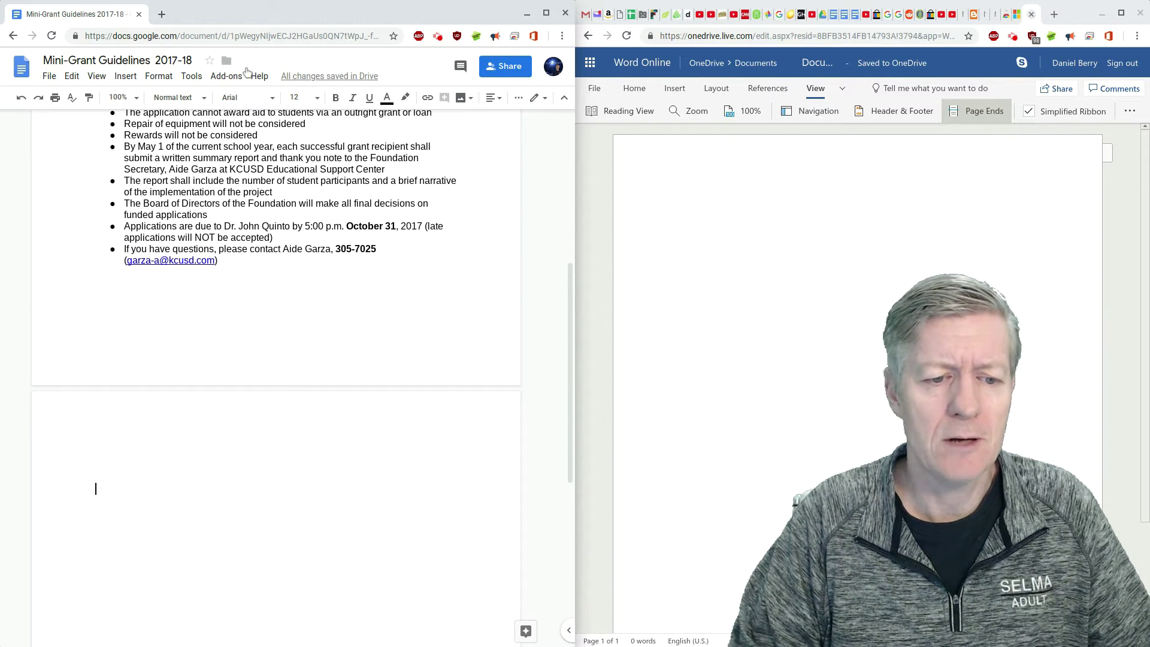
Step: Start a new blank drawing from Insert > Drawing > New
left_click(123, 76)
mouse_move(155, 135)
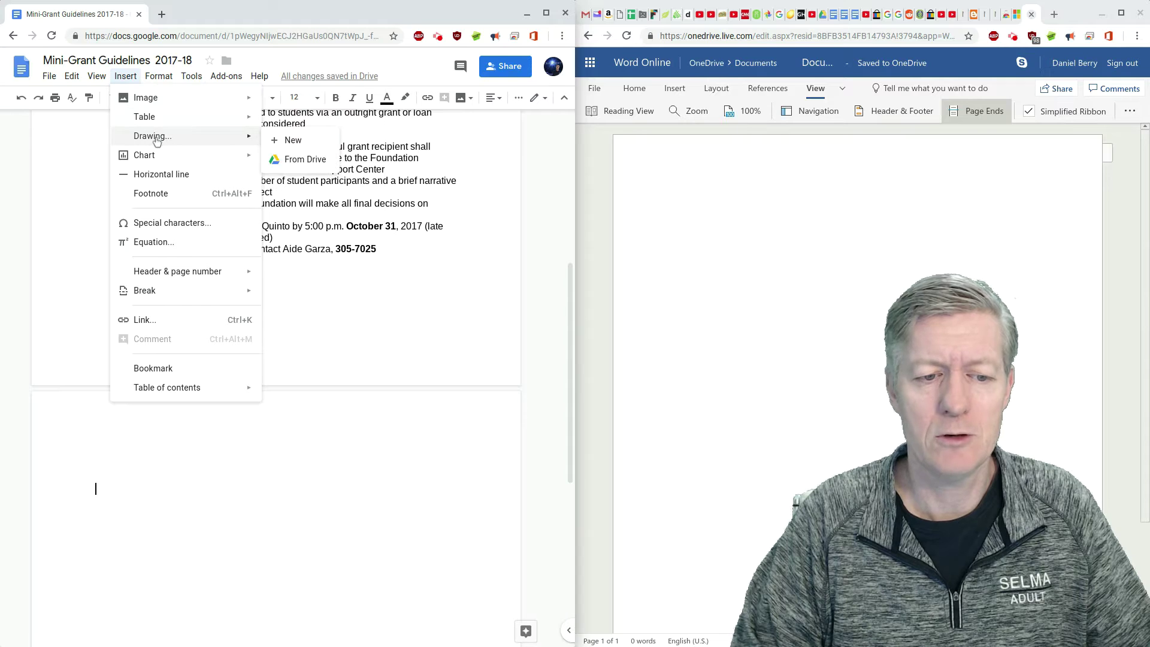
left_click(311, 150)
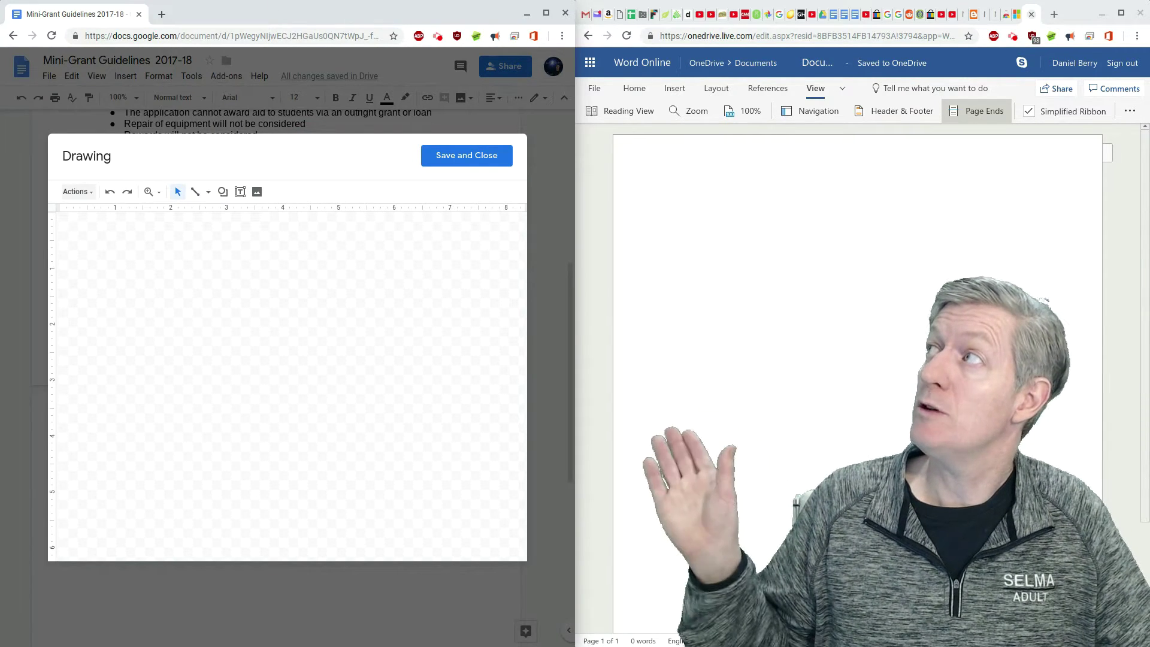
Step: Add 'Mini Grant' word art to the drawing and set its font to Lobster
left_click(76, 192)
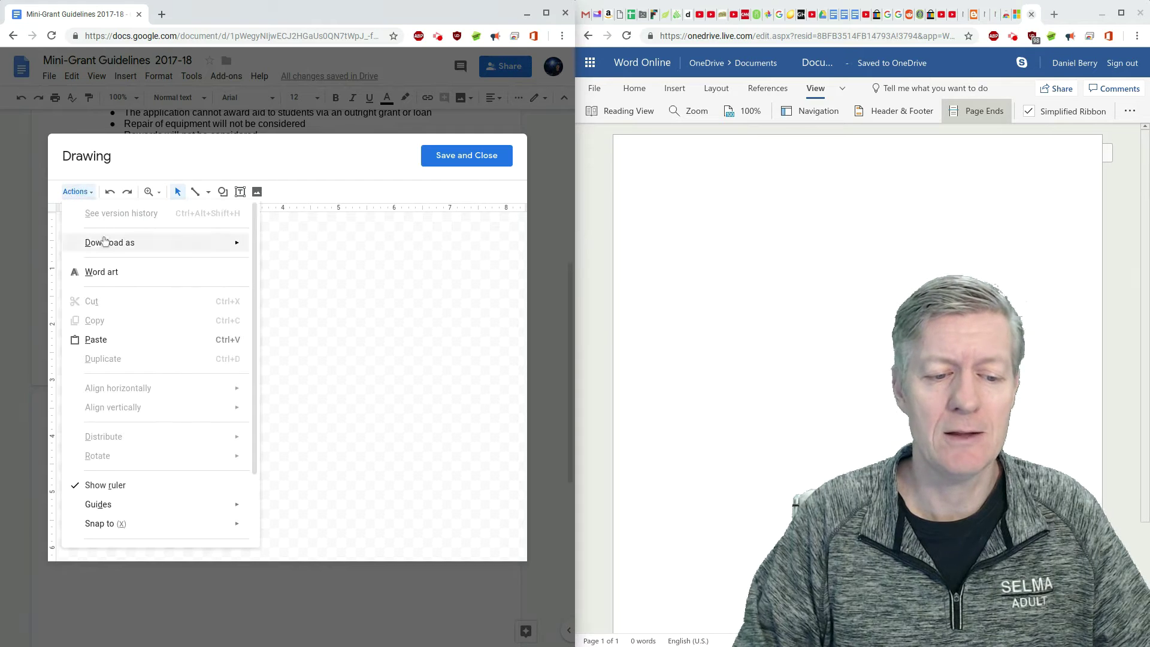
left_click(108, 273)
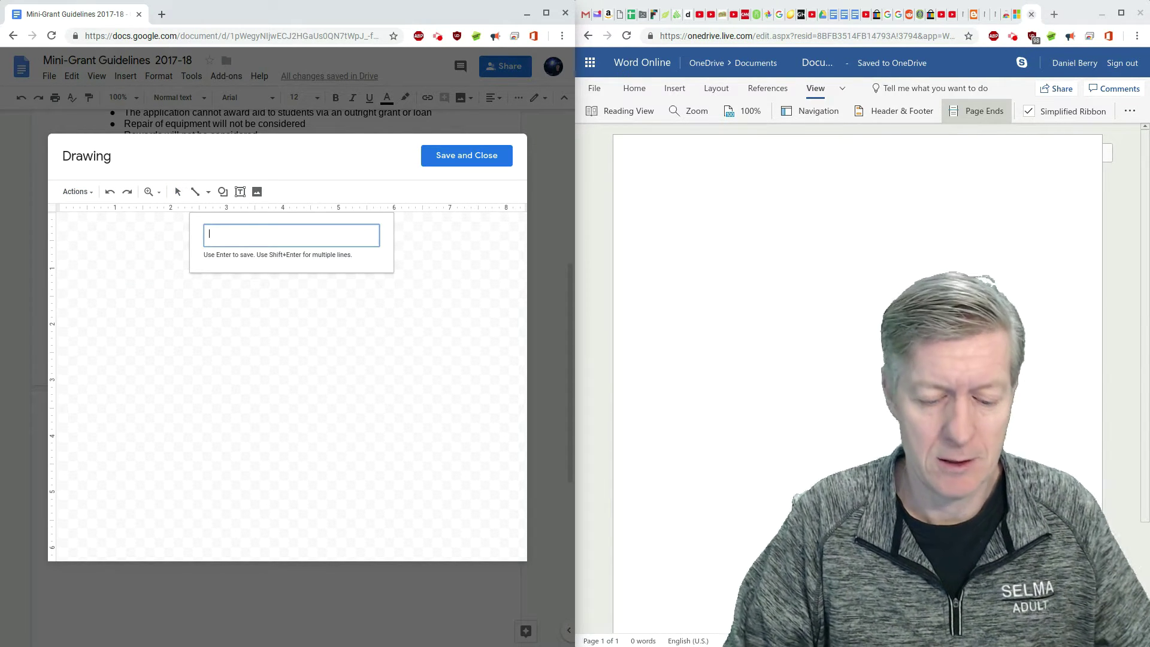
type("Mini")
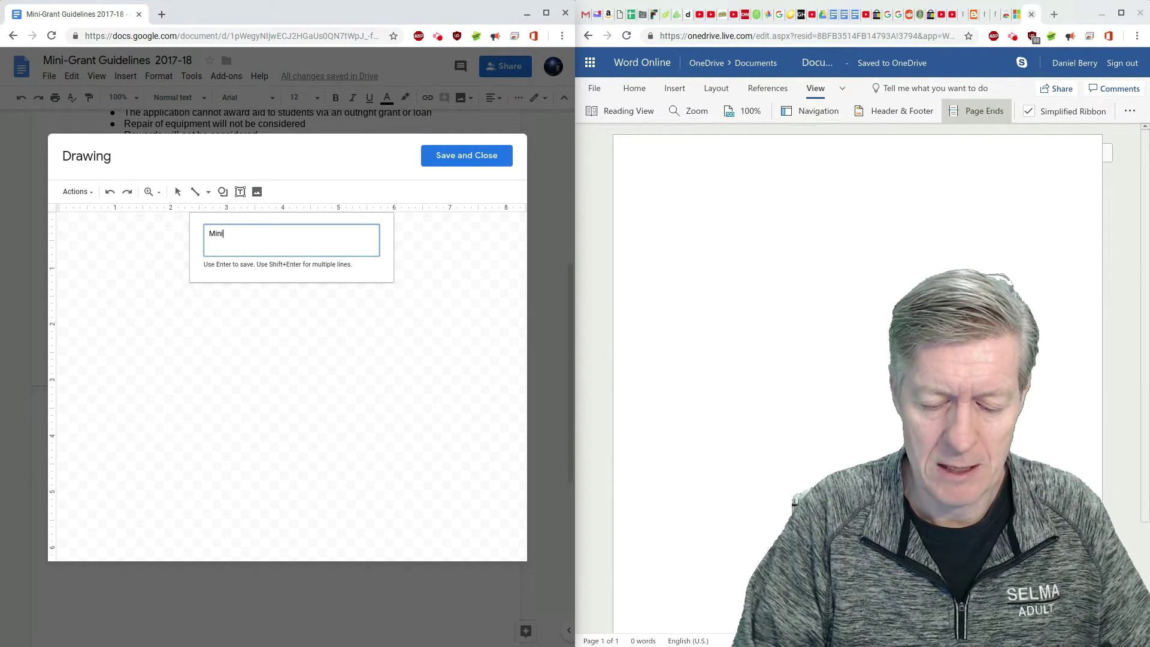
type(" Grant")
key("Return")
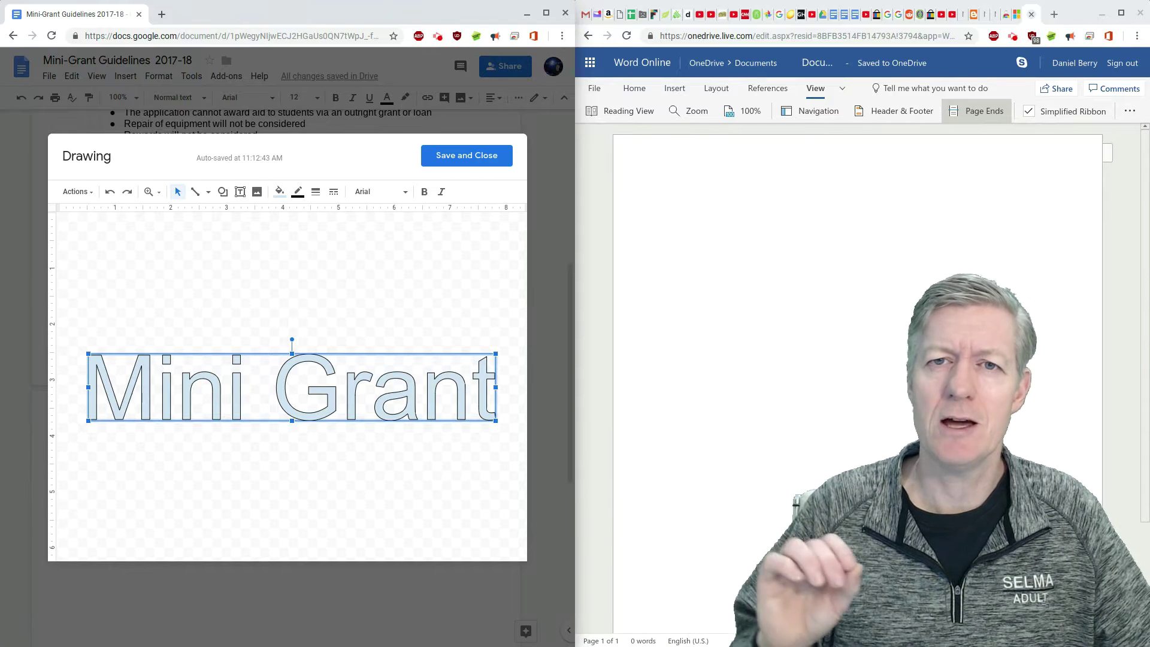
left_click(365, 193)
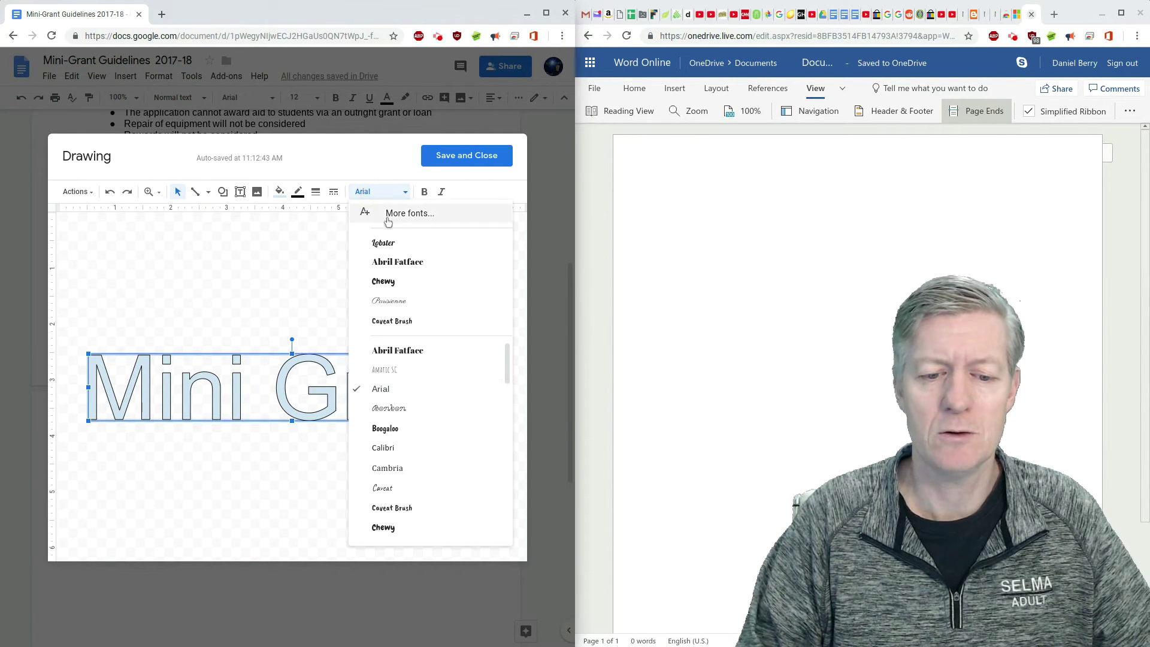
left_click(393, 250)
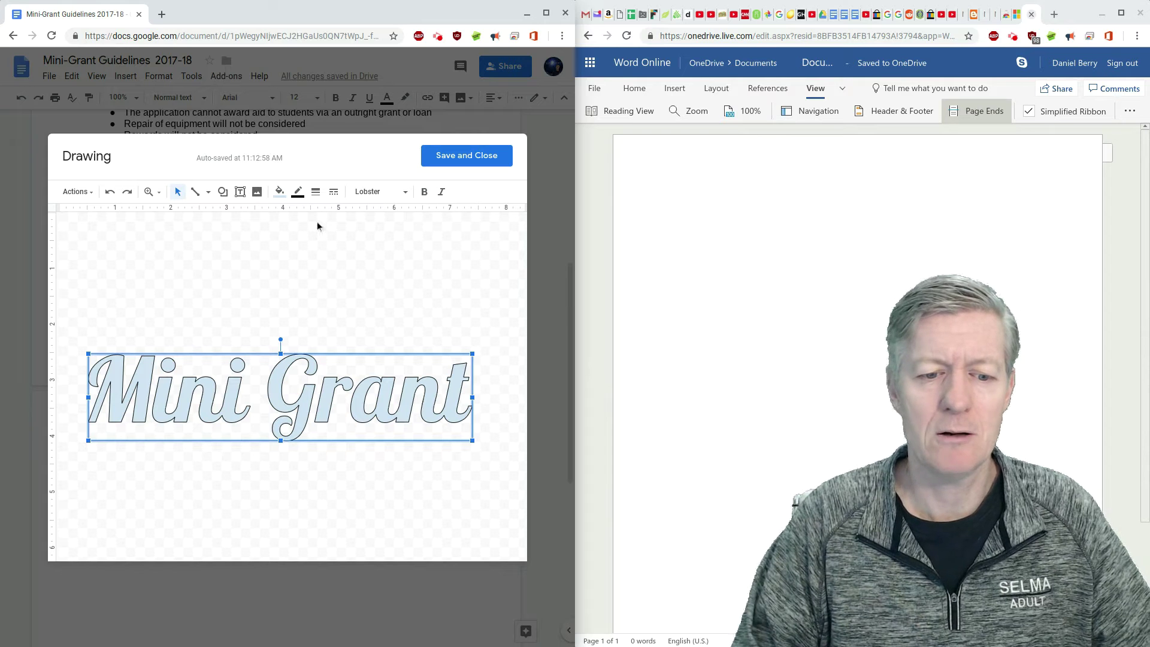
Step: Fill the word art blue, tilt it upward, and save it into the document
left_click(280, 193)
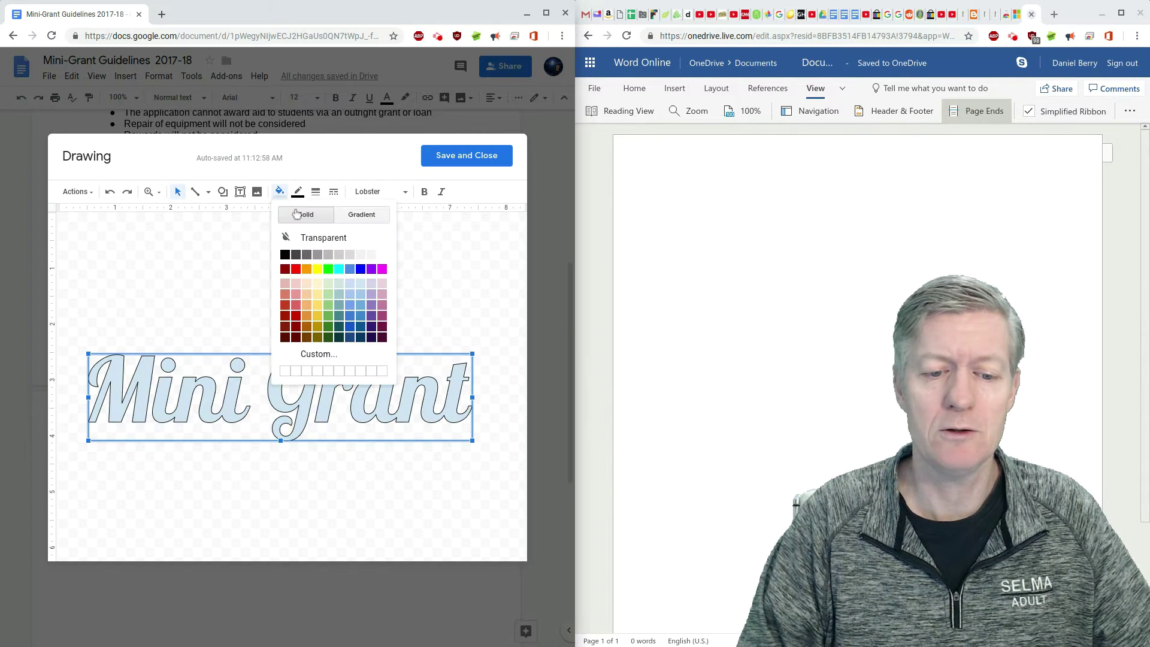
left_click(351, 317)
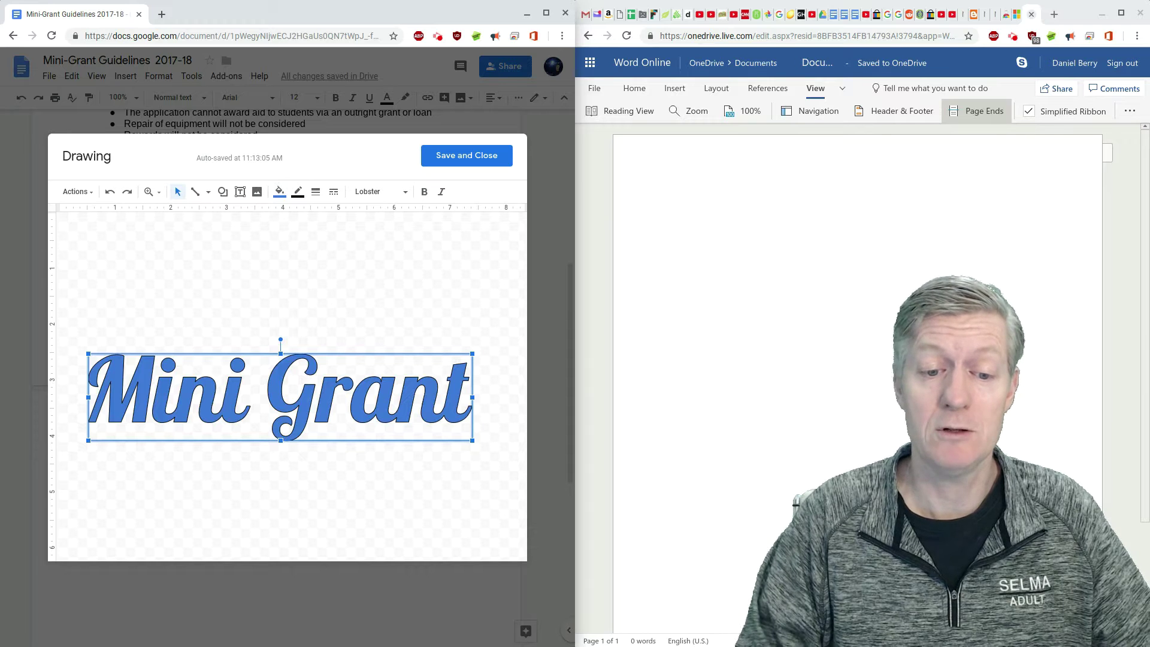
left_click_drag(280, 339, 261, 348)
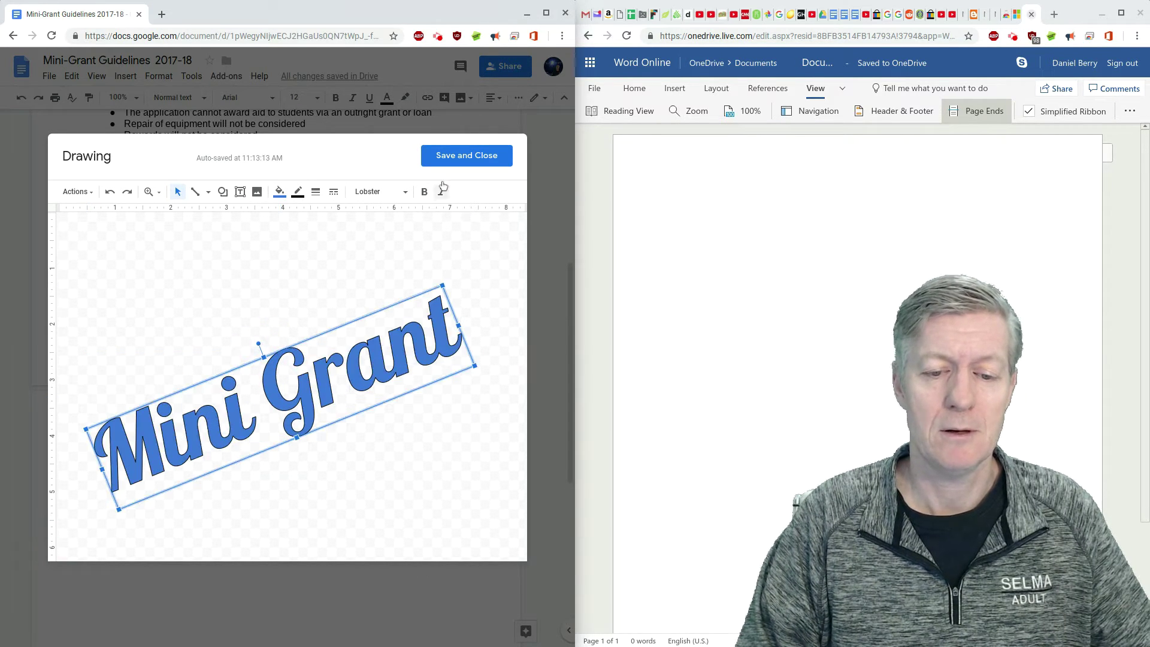
left_click(446, 158)
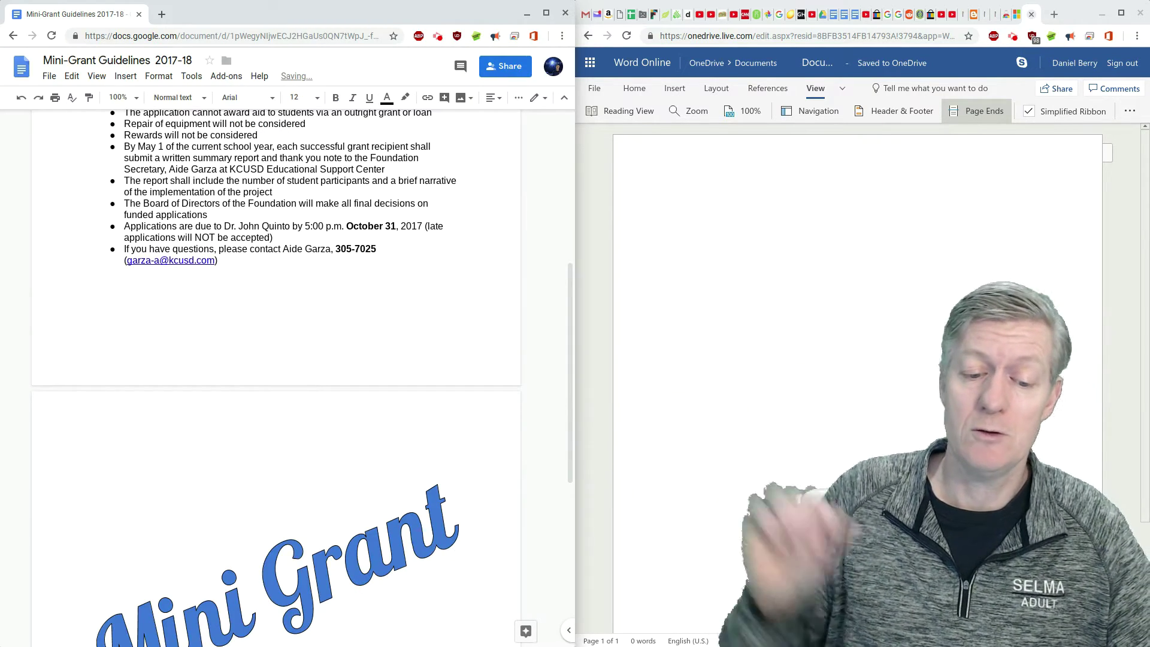
Step: Scroll through the document and back up toward the top of page 1
scroll(482, 407, "down", 1)
scroll(481, 406, "down", 3)
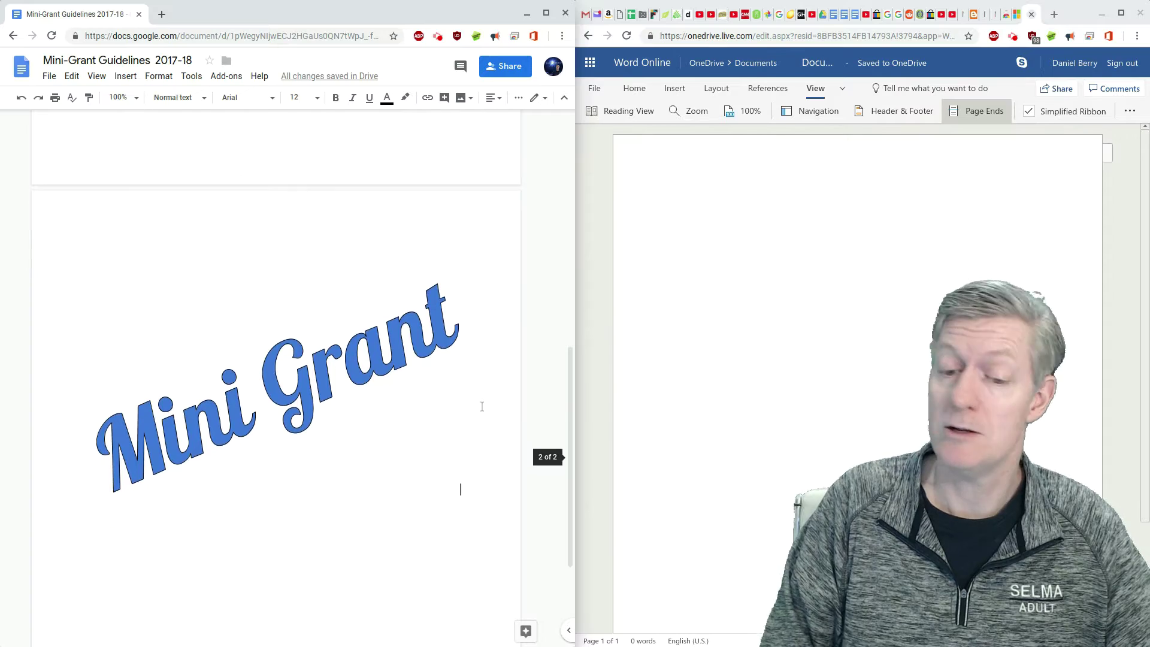
scroll(482, 407, "up", 6)
scroll(300, 221, "up", 4)
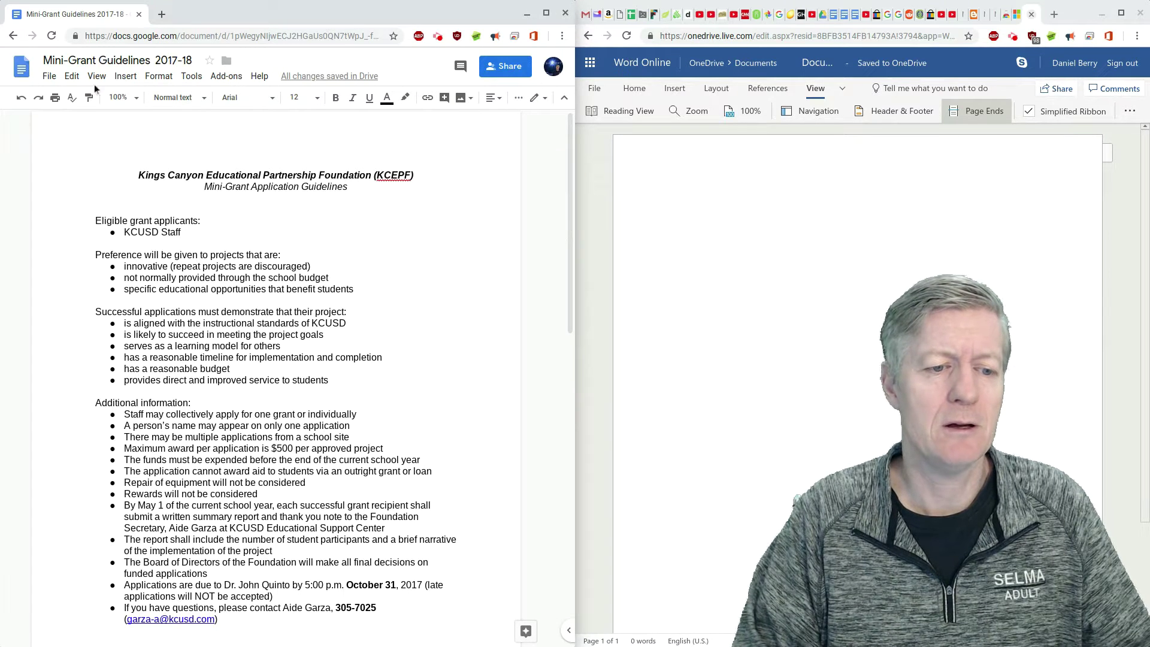
Step: Look over File > Download as, dismiss the menu, and maximize the Docs window
left_click(50, 78)
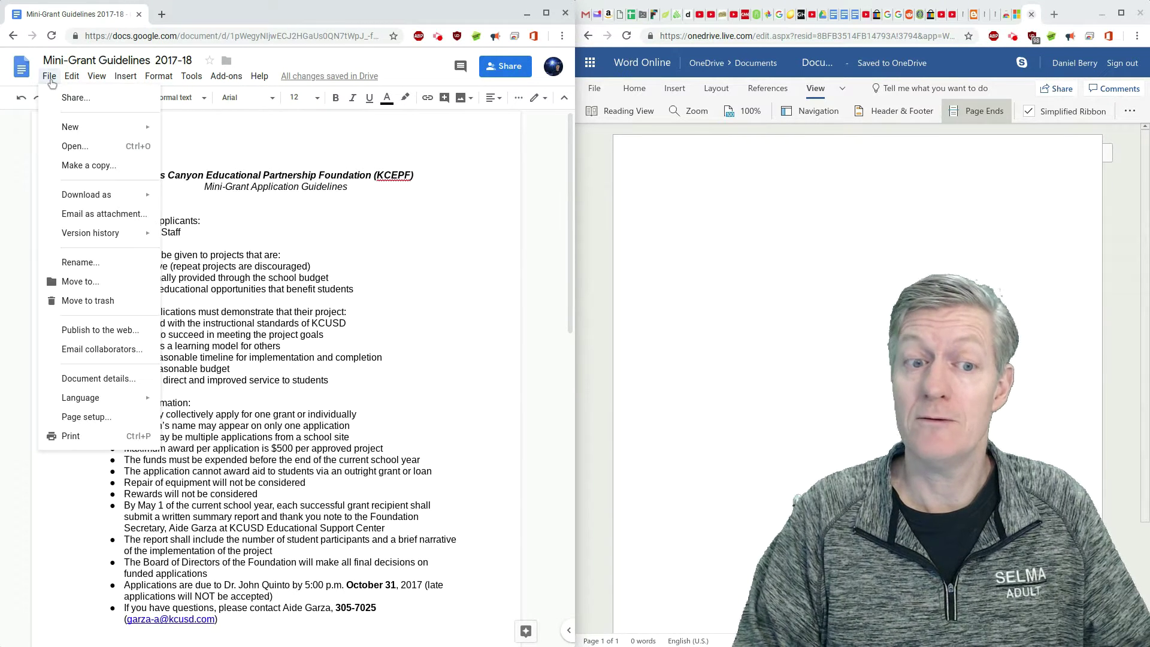
mouse_move(97, 197)
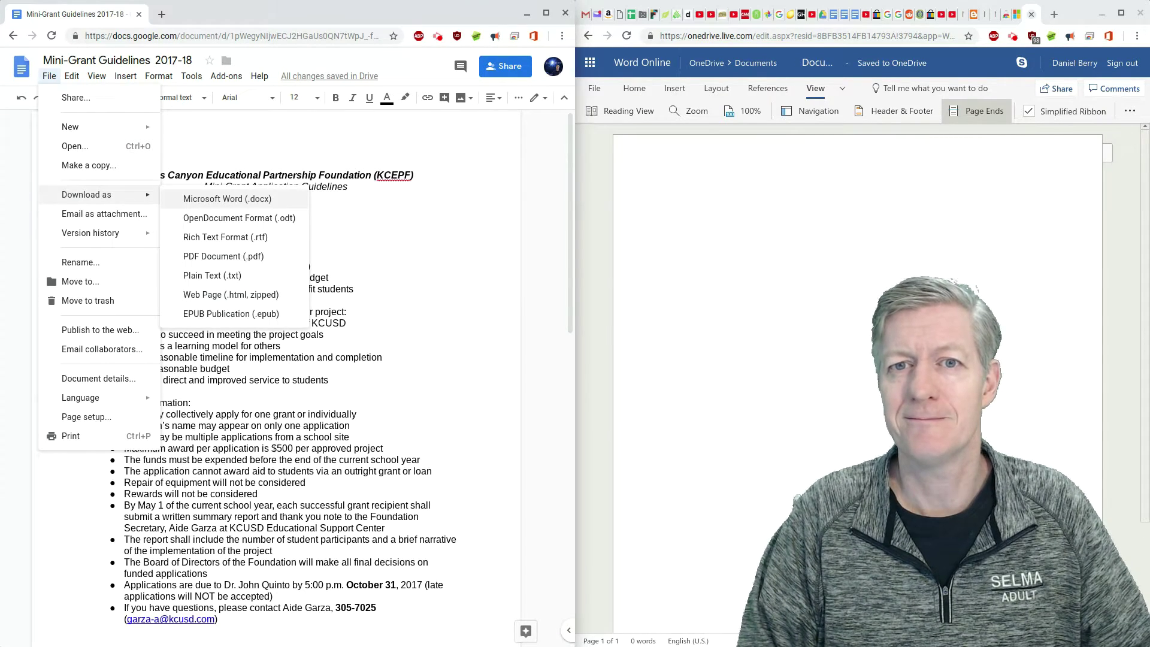
key("Escape")
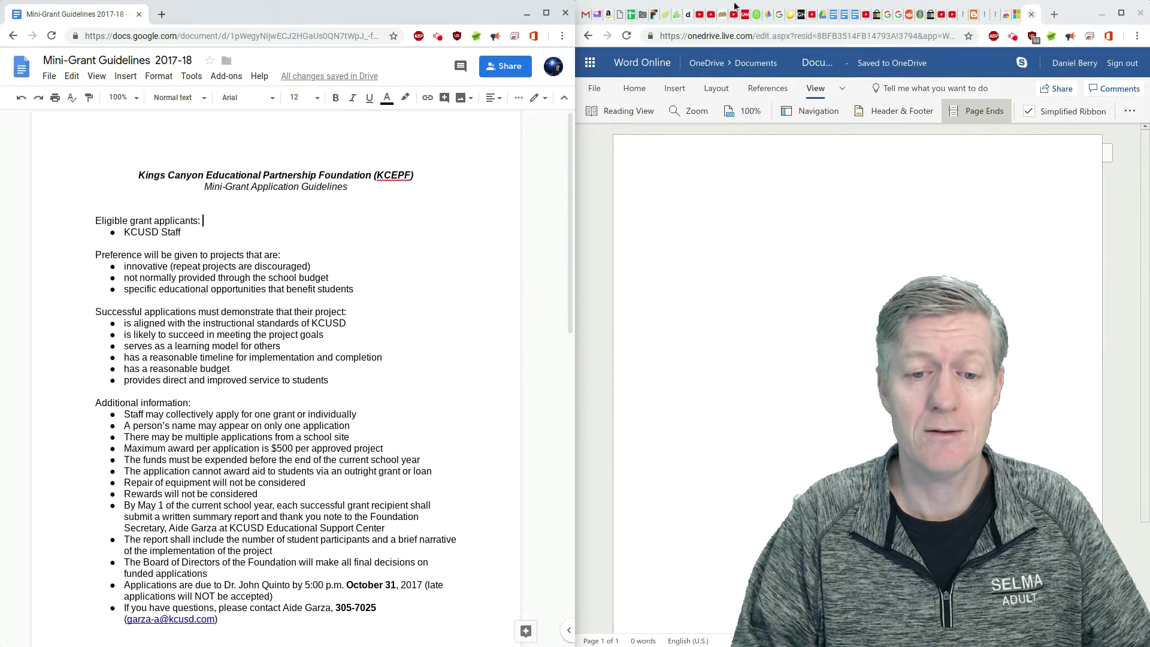
left_click(547, 13)
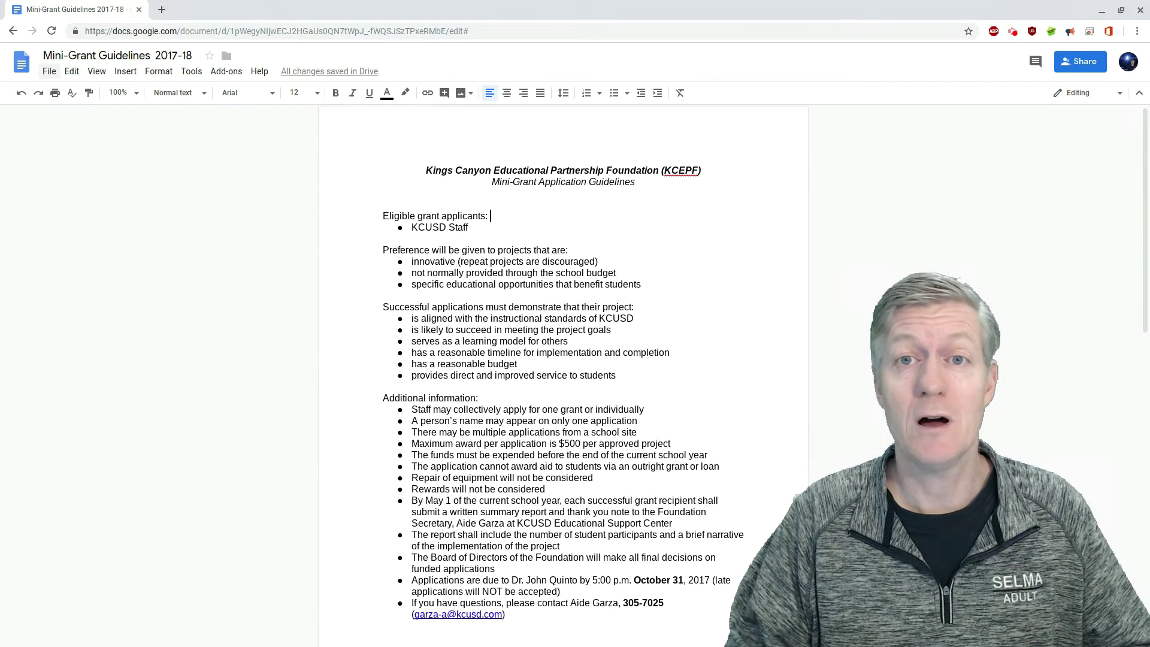
Step: Review File > Page setup and close it without changes
left_click(49, 71)
left_click(185, 167)
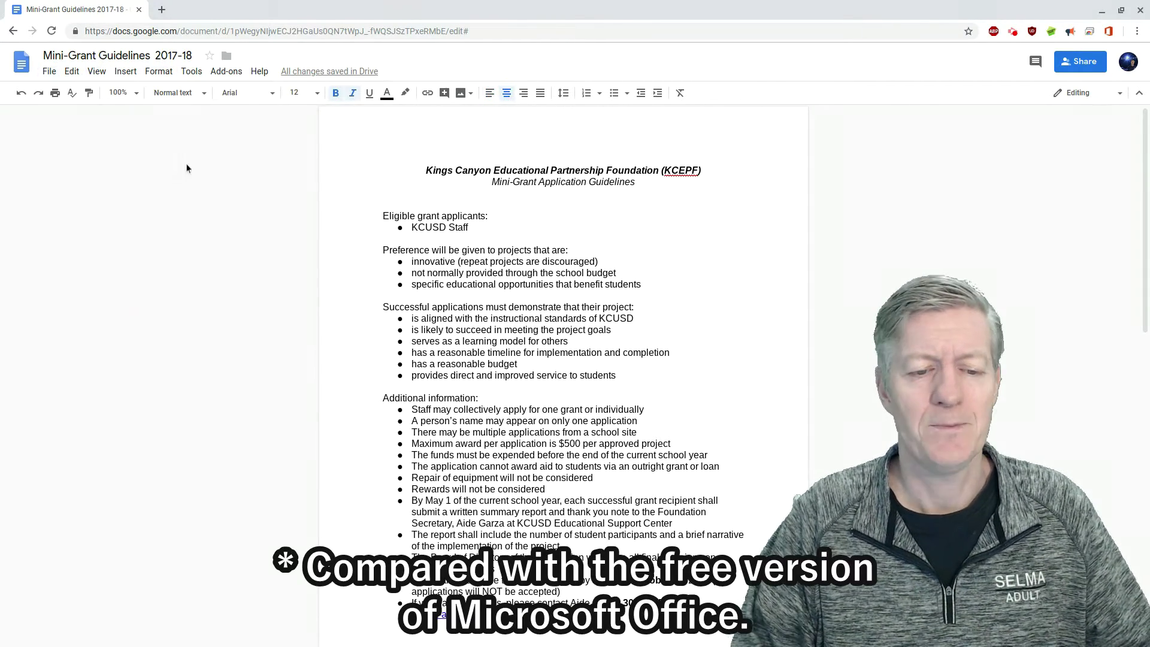
left_click(50, 72)
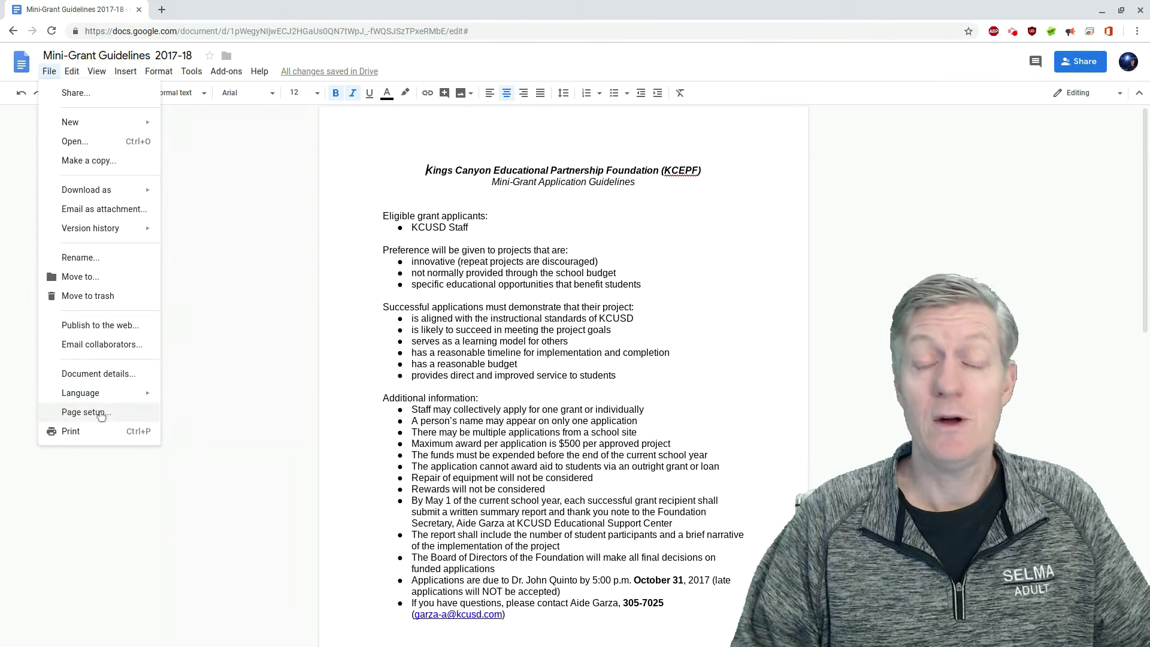
left_click(100, 416)
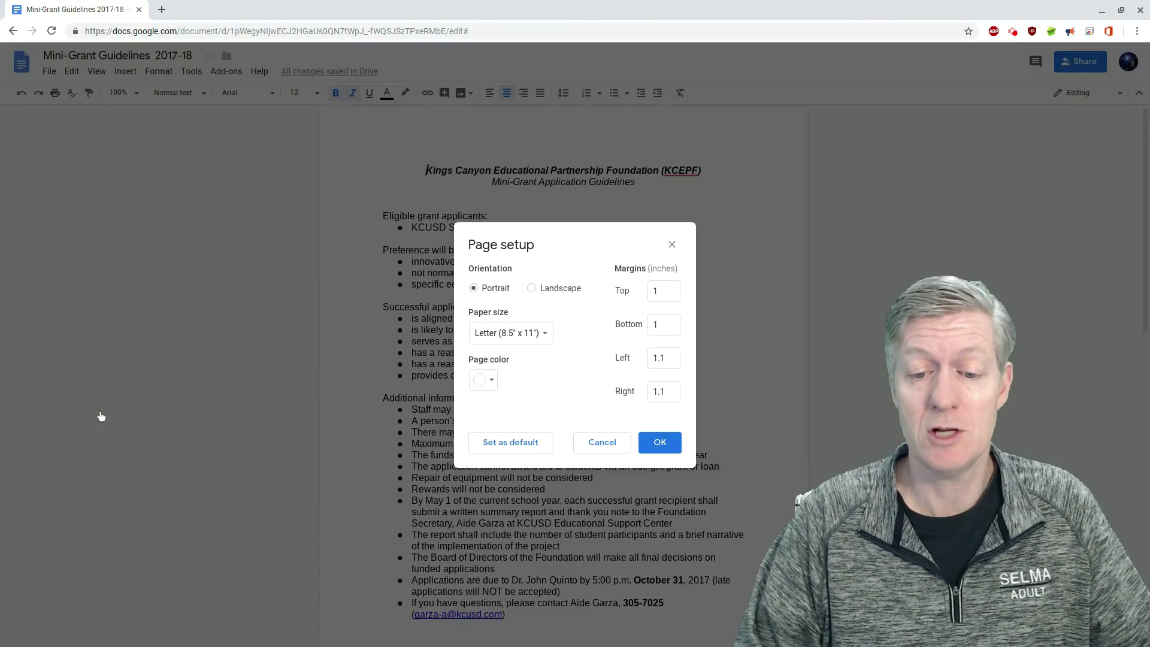
left_click(672, 246)
Step: Browse the File and Edit menus, ending at the View menu
left_click(49, 70)
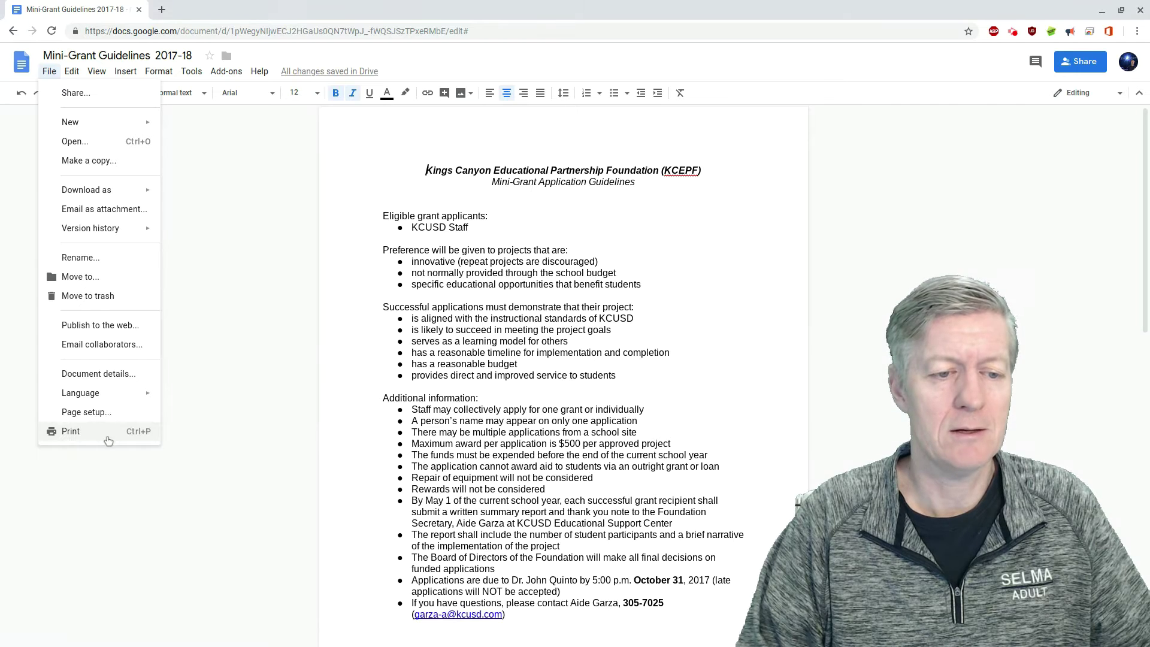
left_click(218, 371)
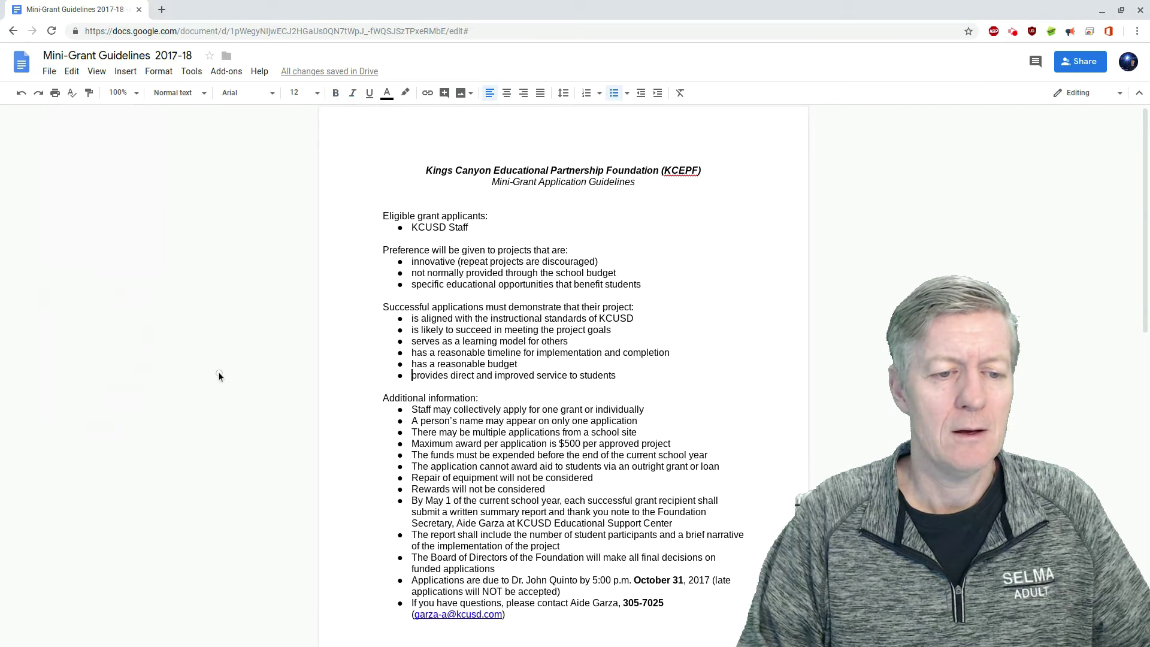
left_click(73, 71)
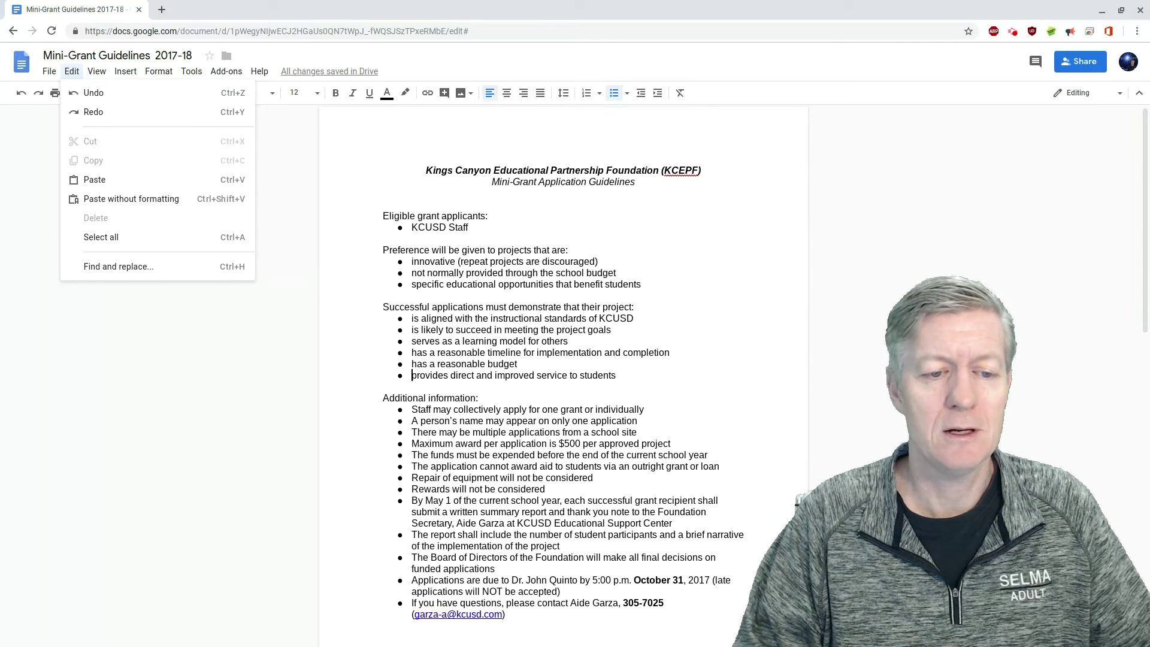
mouse_move(97, 73)
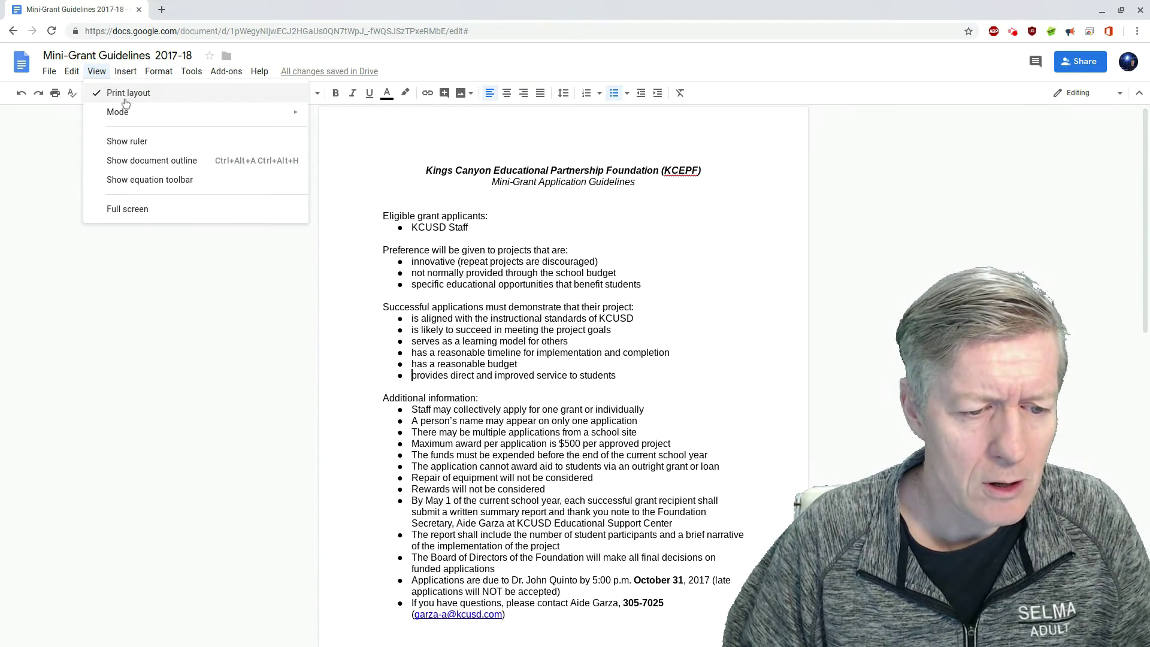
Step: Turn on View > Show ruler, check the Mode submenu, then view the Insert menu
left_click(127, 141)
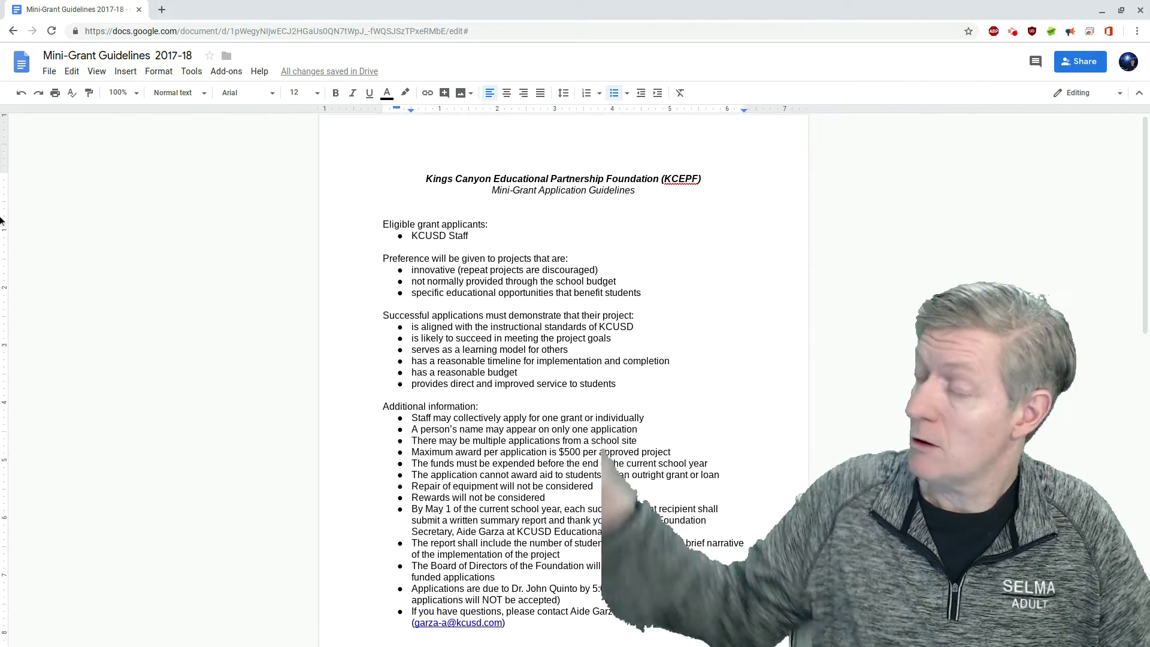
left_click(97, 71)
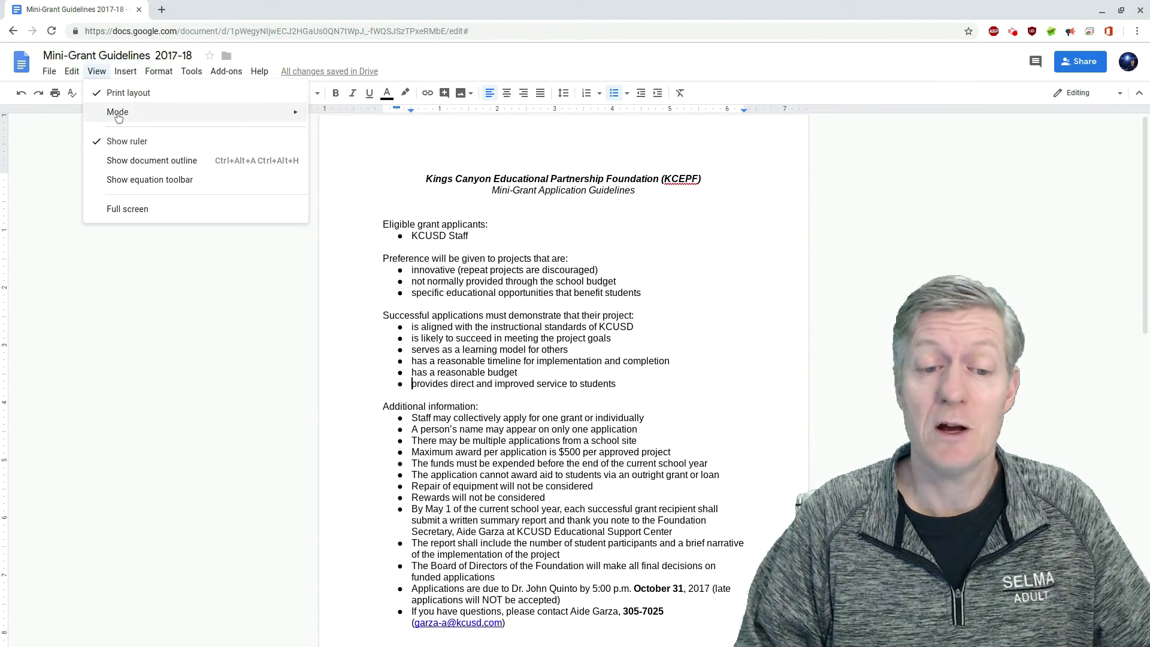
mouse_move(118, 120)
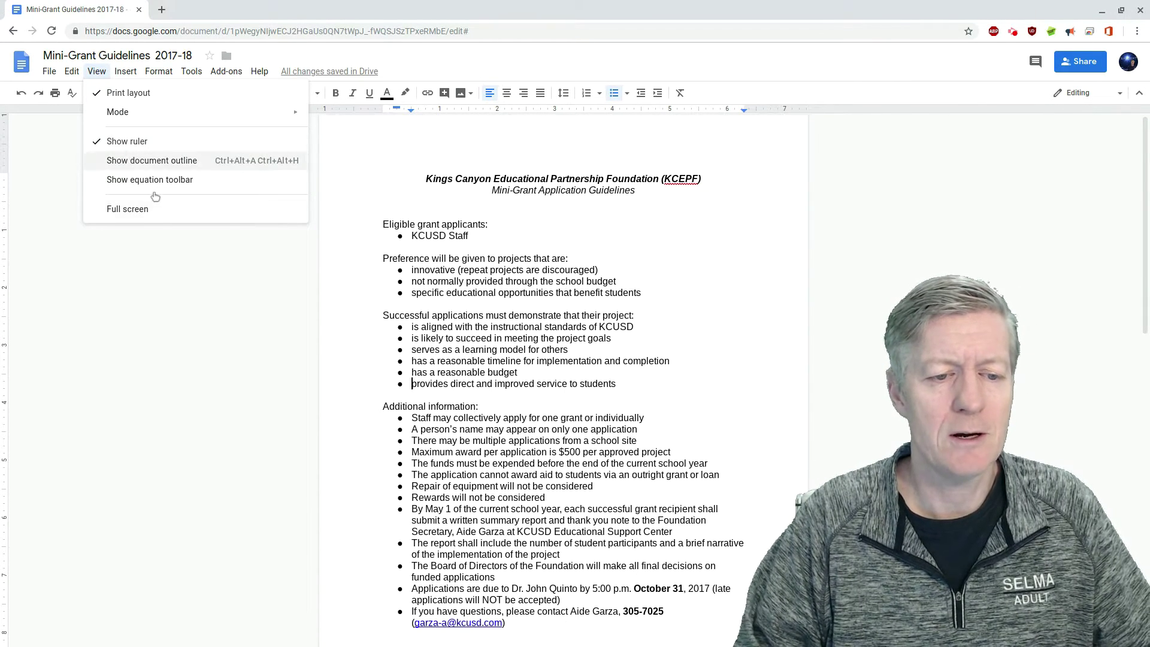
left_click(126, 73)
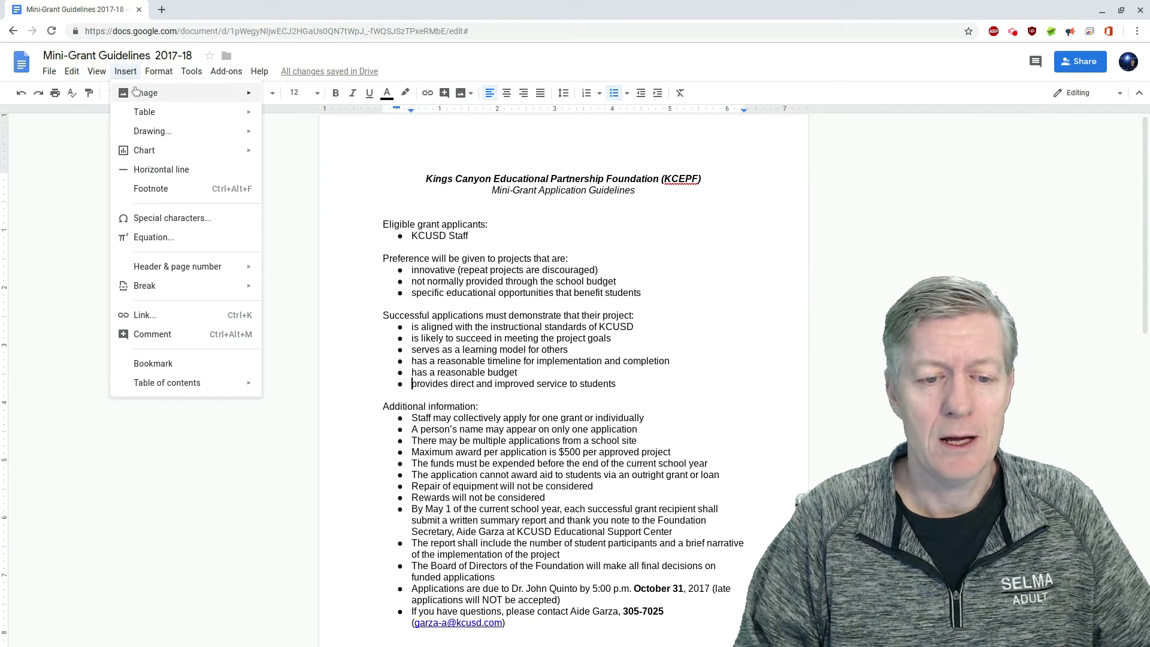
mouse_move(136, 93)
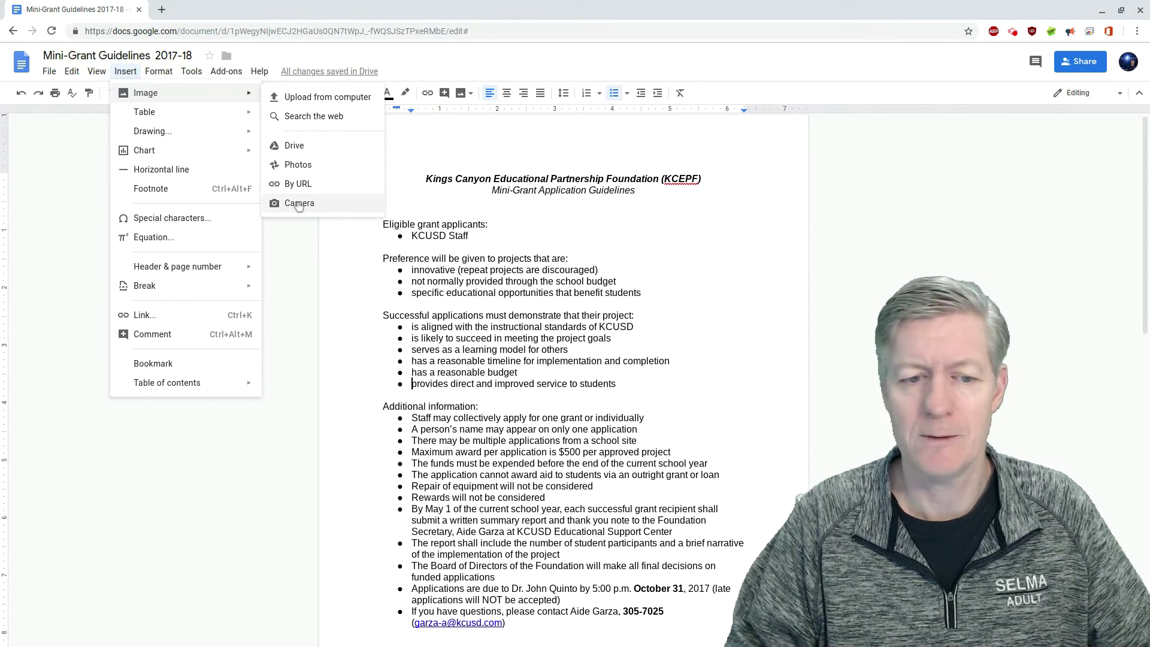
mouse_move(192, 116)
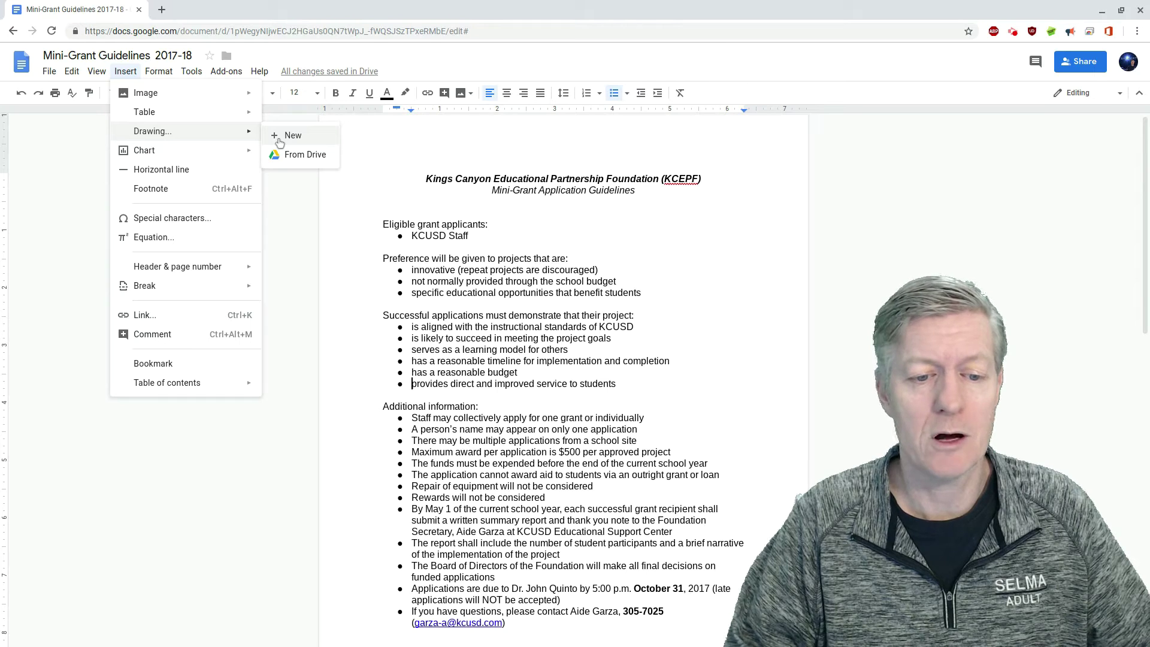
mouse_move(235, 155)
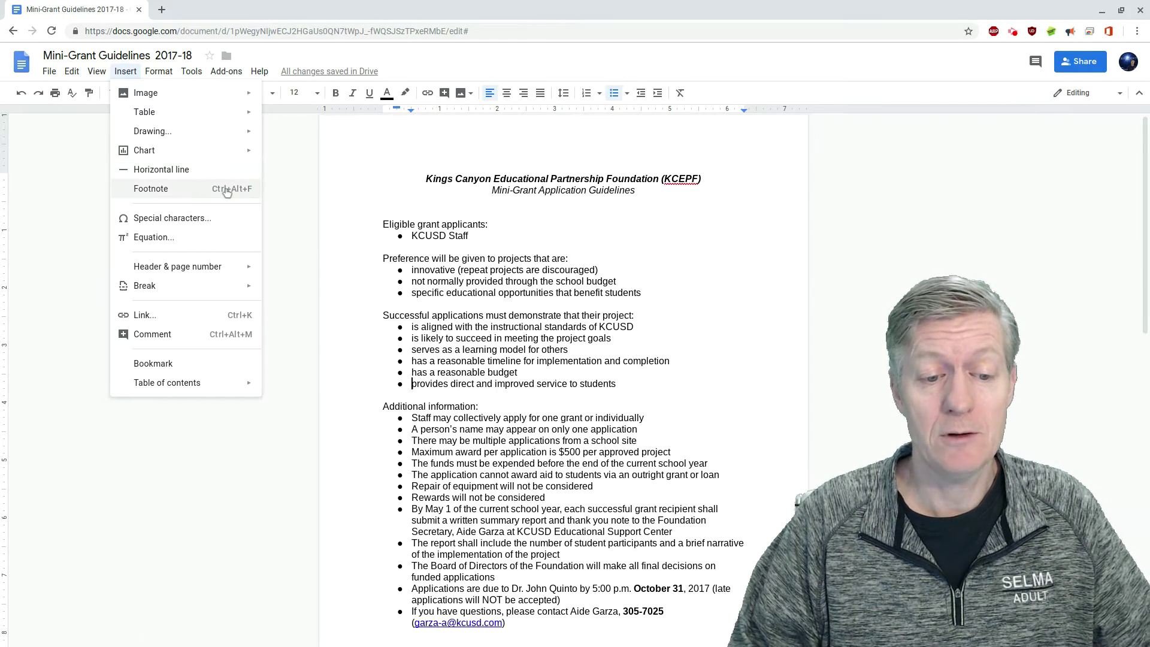
left_click(217, 227)
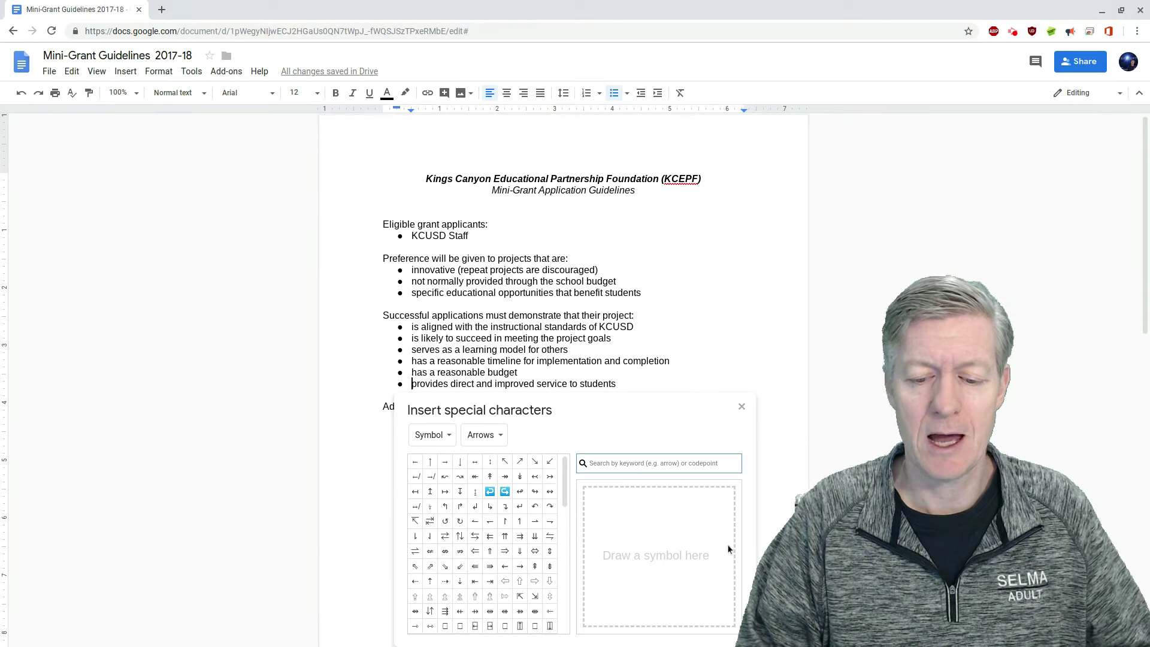
mouse_move(684, 507)
left_mouse_down()
mouse_move(671, 506)
mouse_move(668, 527)
mouse_move(688, 554)
mouse_move(659, 554)
mouse_move(686, 550)
mouse_move(670, 554)
mouse_move(681, 583)
mouse_move(647, 595)
left_mouse_up()
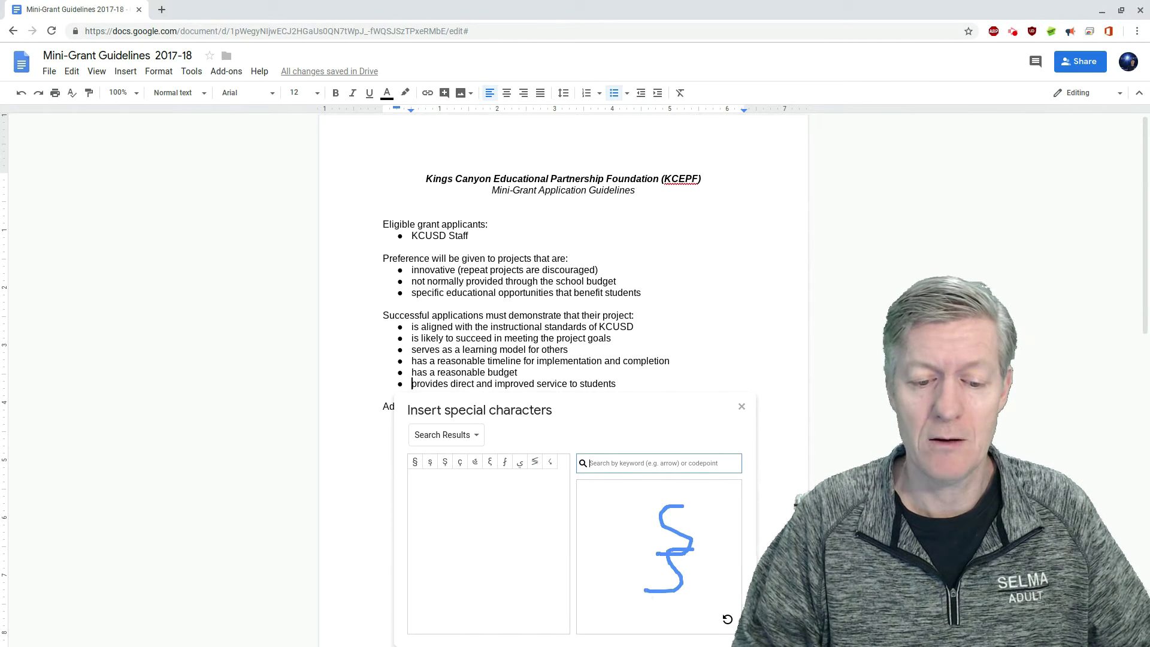
mouse_move(416, 469)
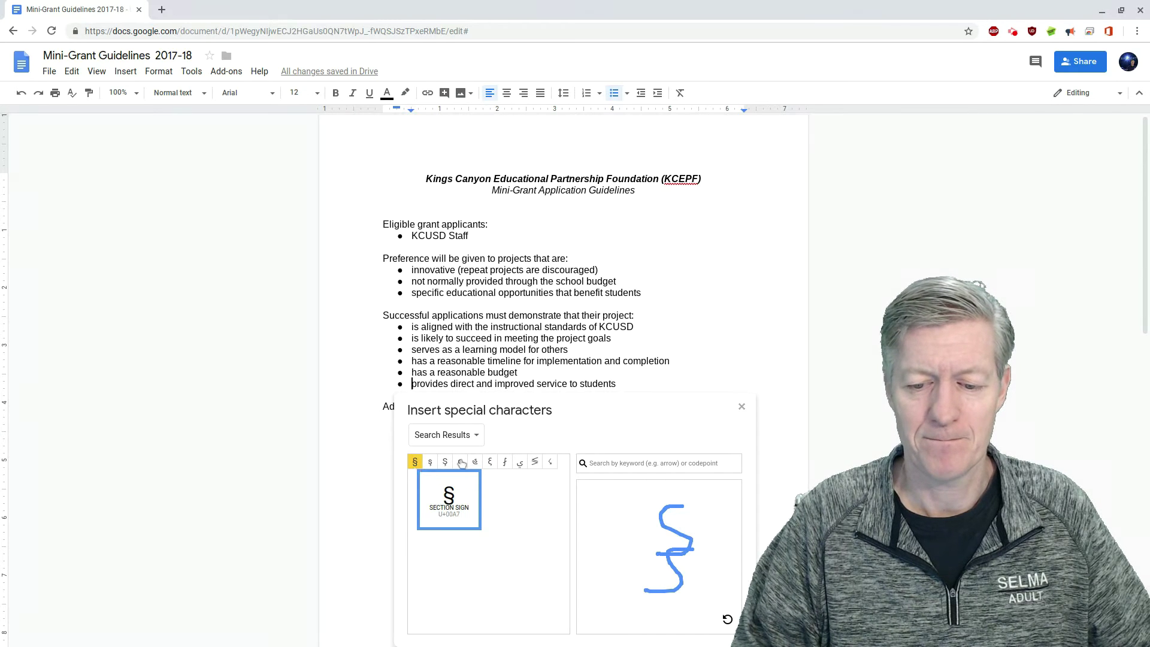
left_click(416, 465)
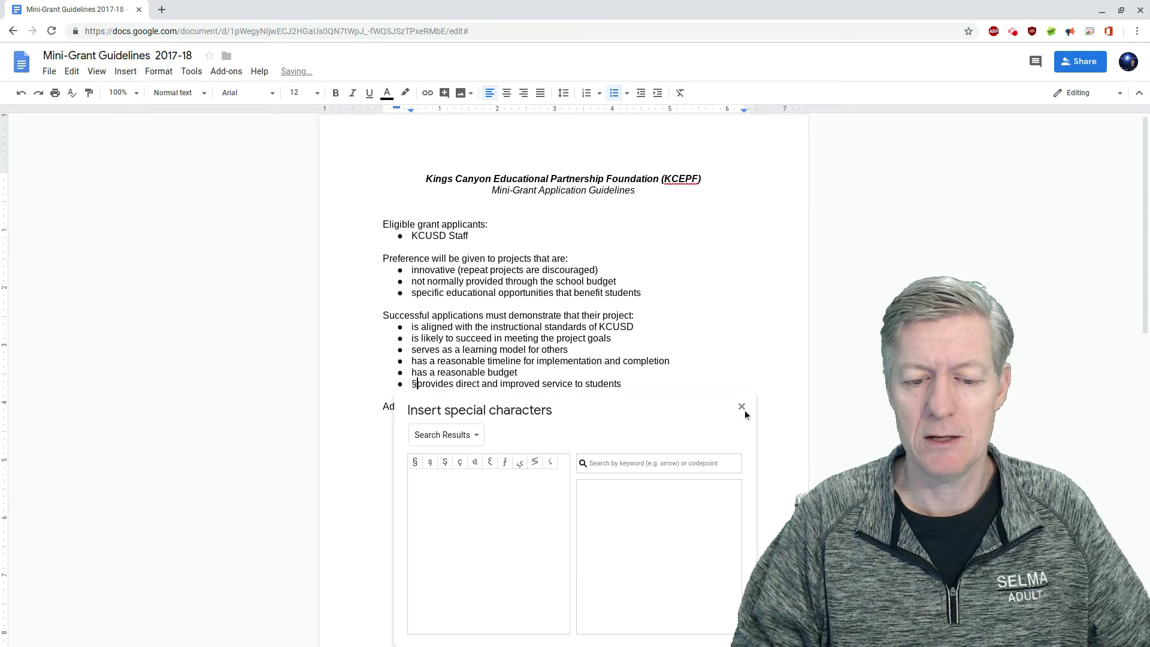
left_click(745, 410)
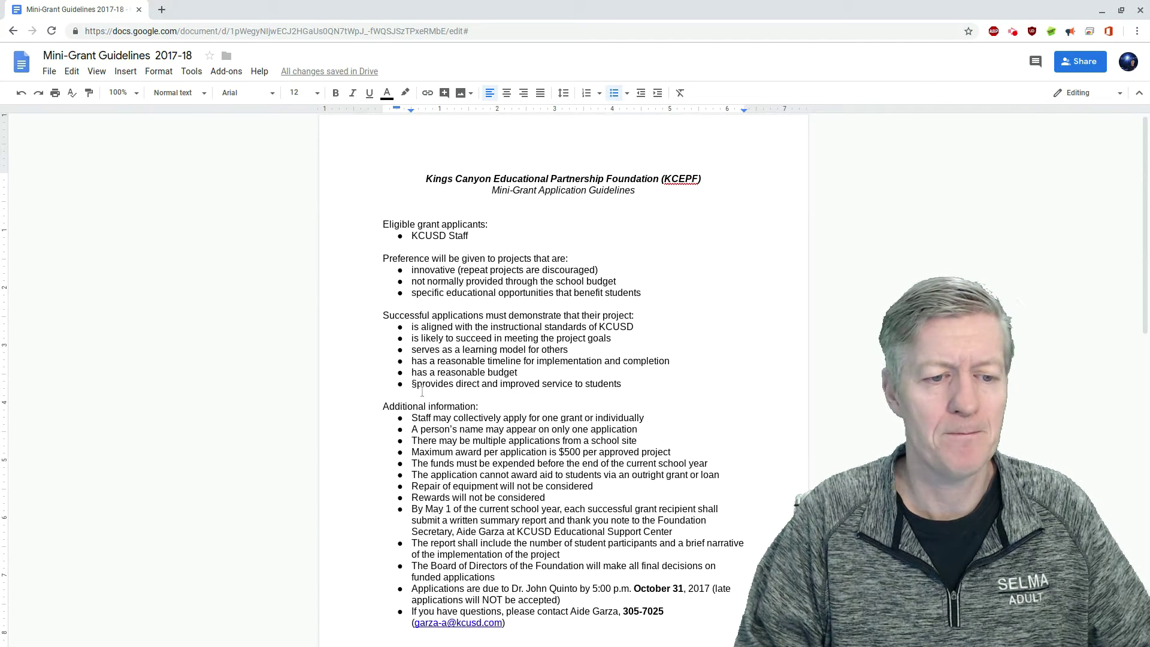
Step: Browse Insert's Header & page number and Break submenus, then move to Format
left_click(126, 71)
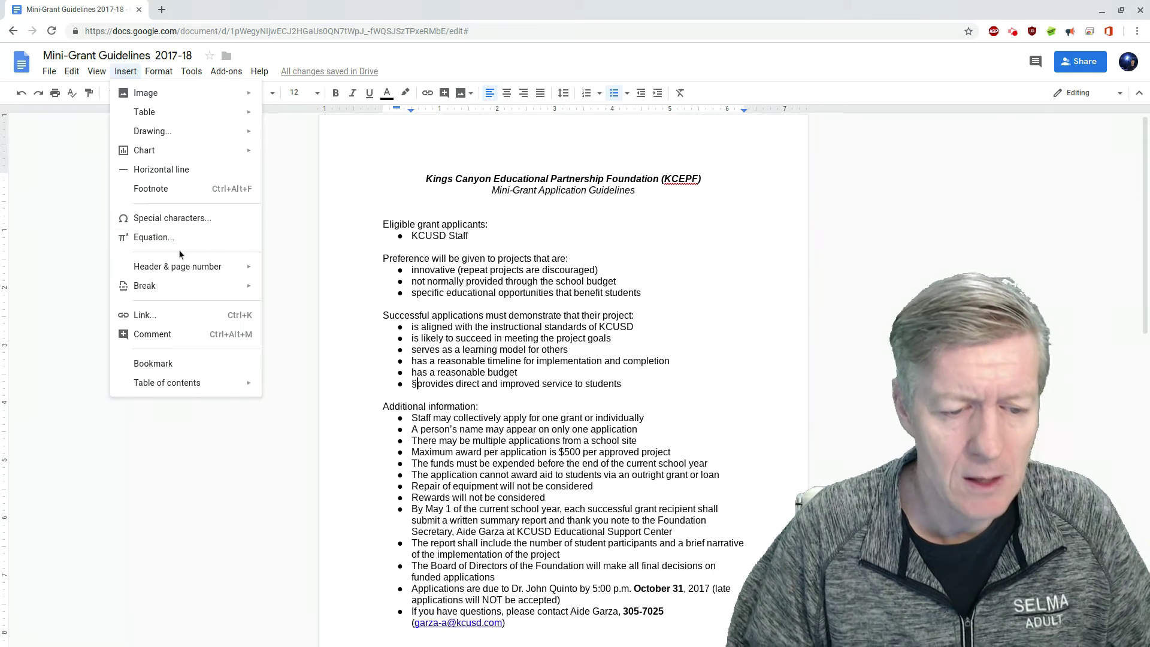
mouse_move(184, 269)
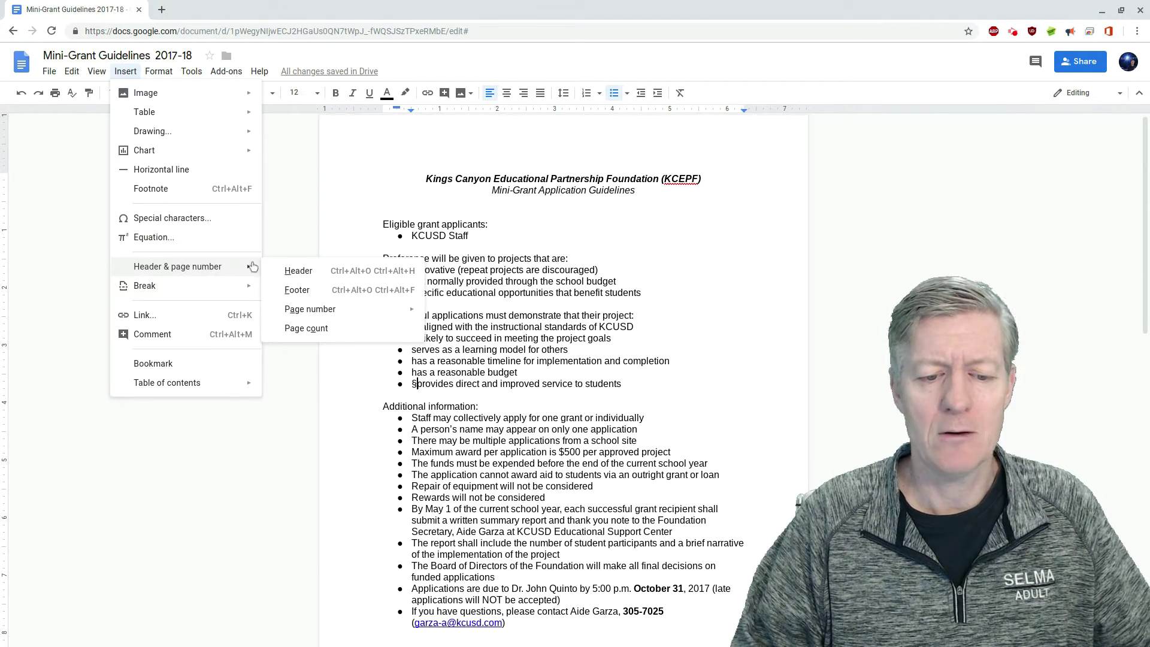
mouse_move(313, 318)
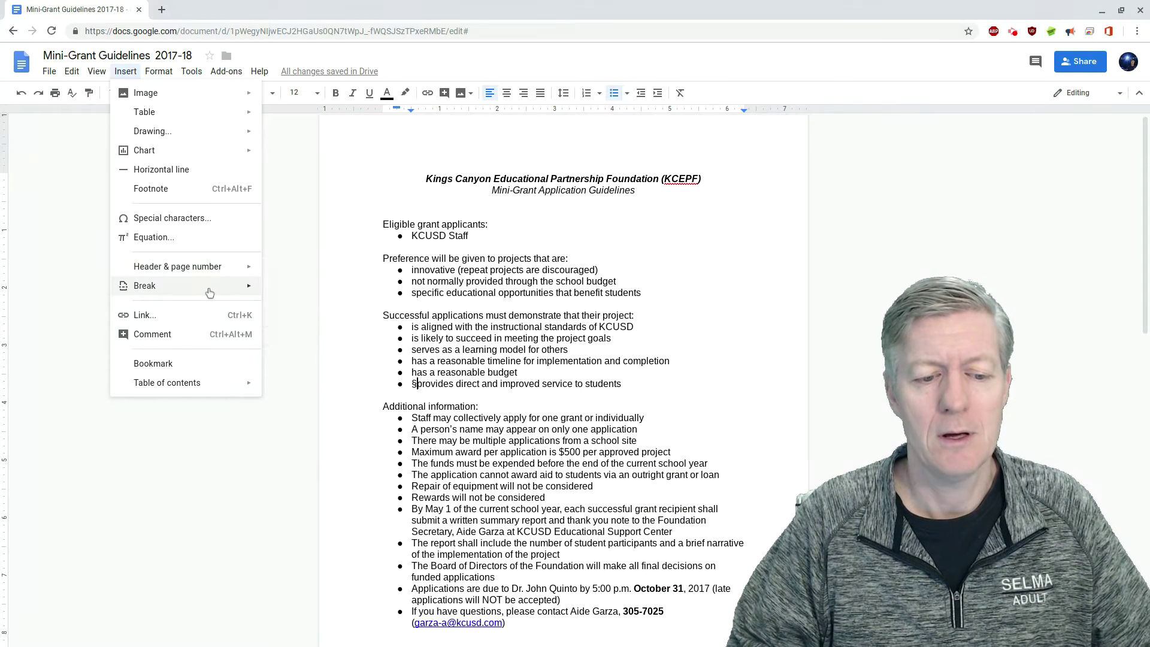
mouse_move(208, 293)
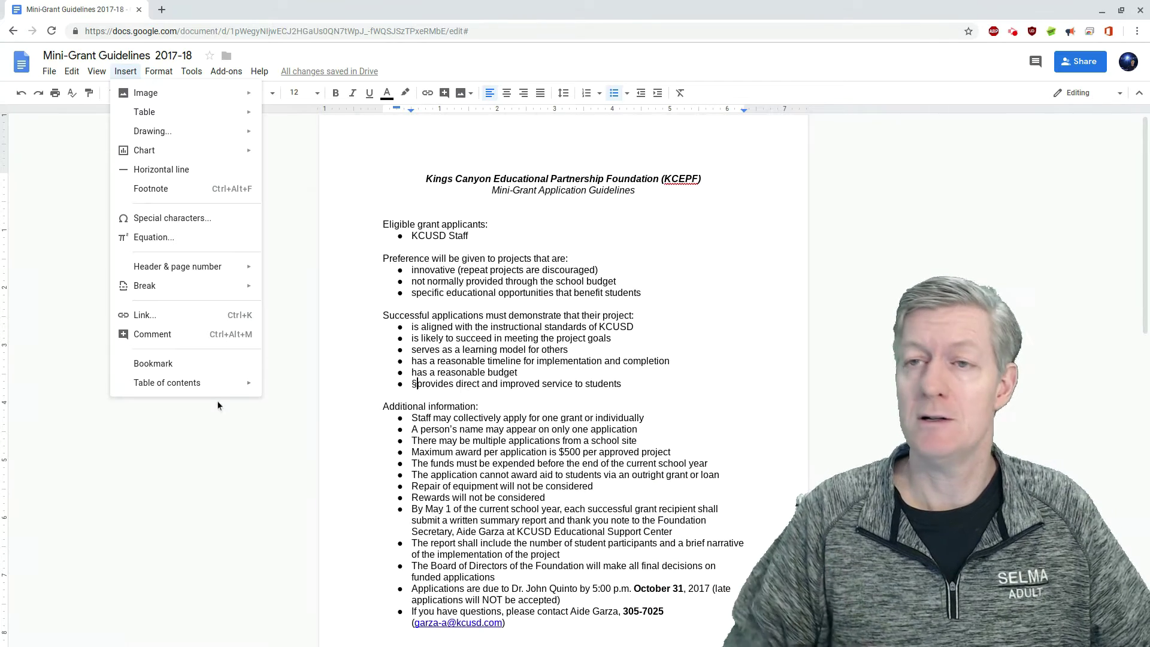
mouse_move(158, 72)
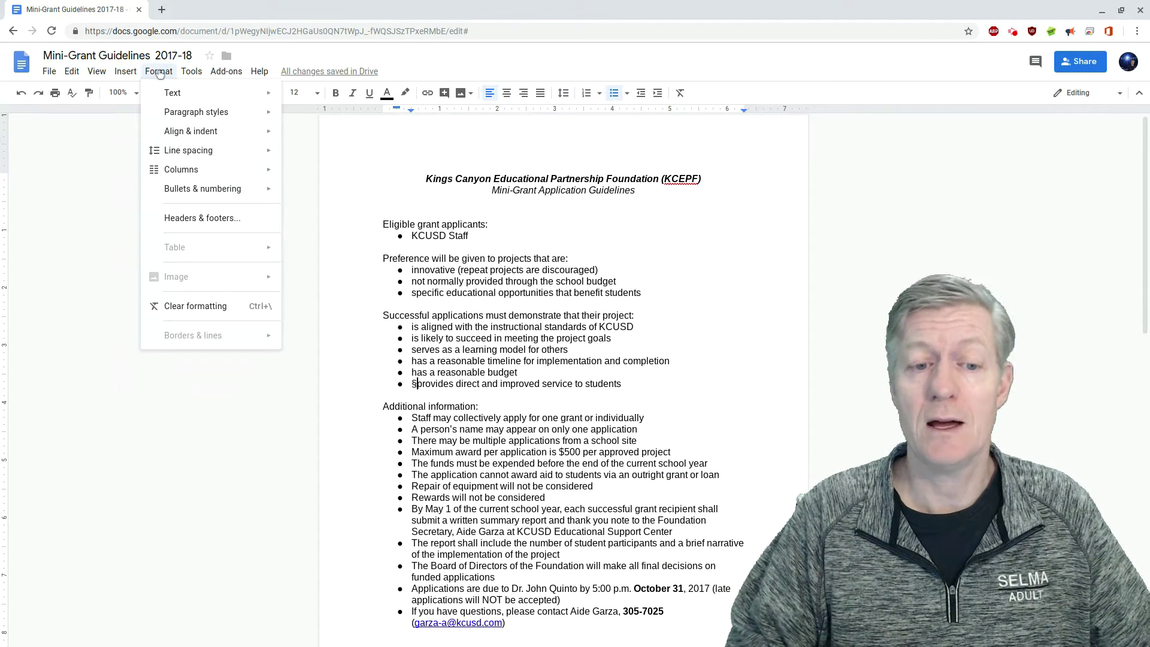
Step: Preview Format's Text, Line spacing and Columns submenus and open Columns' More options
mouse_move(180, 92)
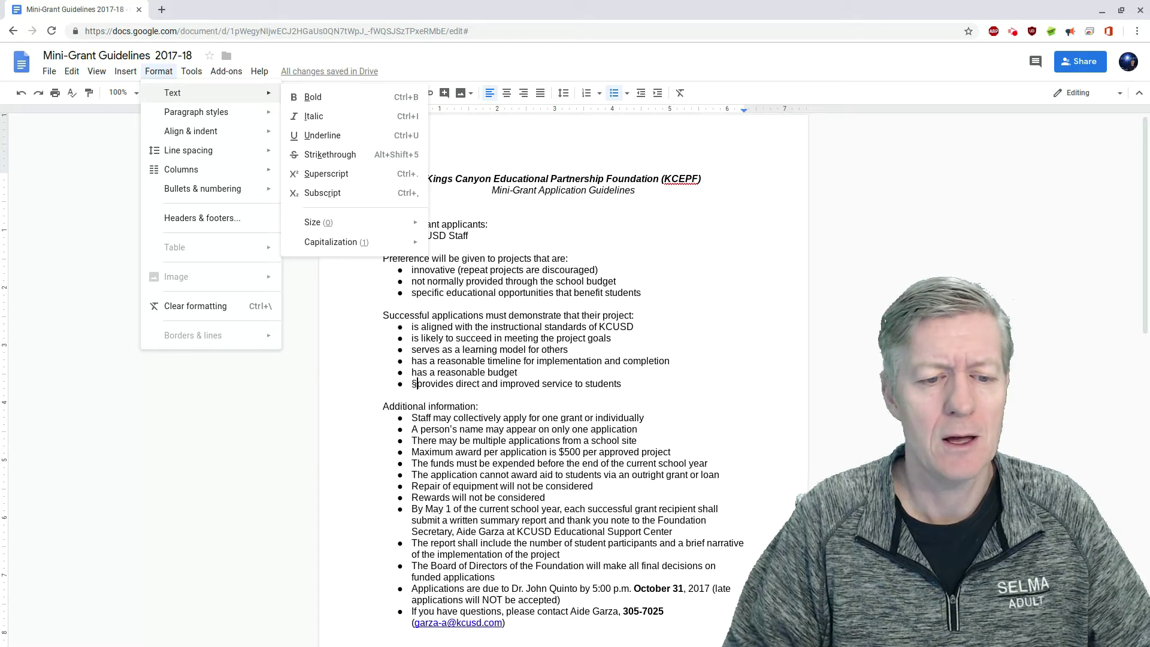
mouse_move(196, 112)
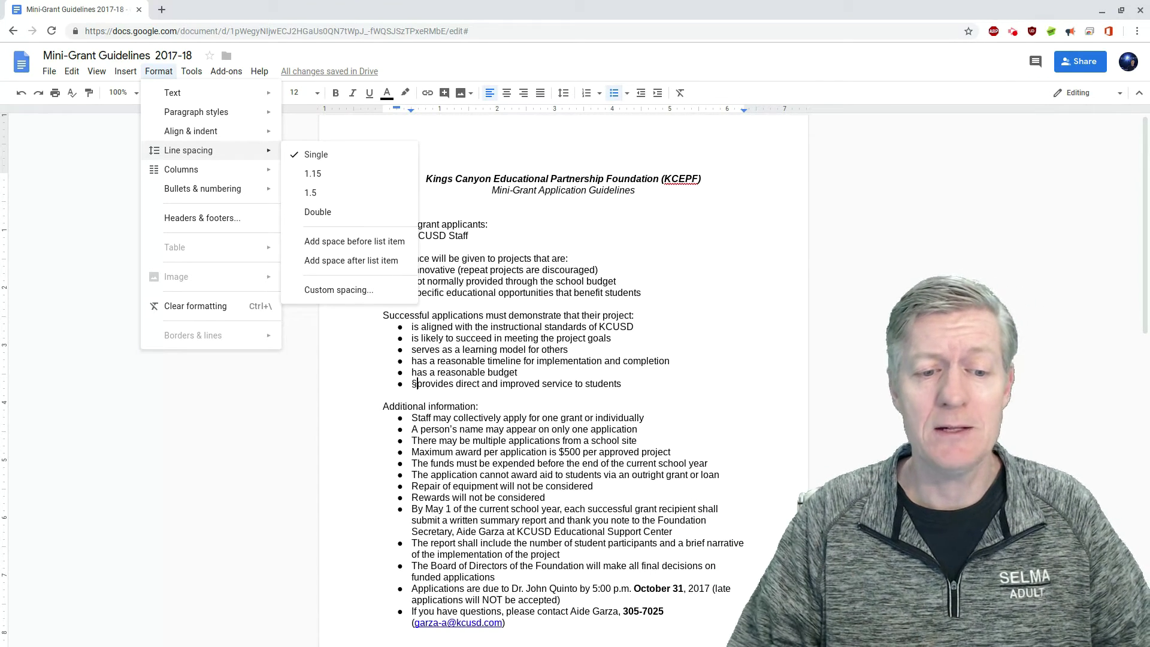
mouse_move(249, 170)
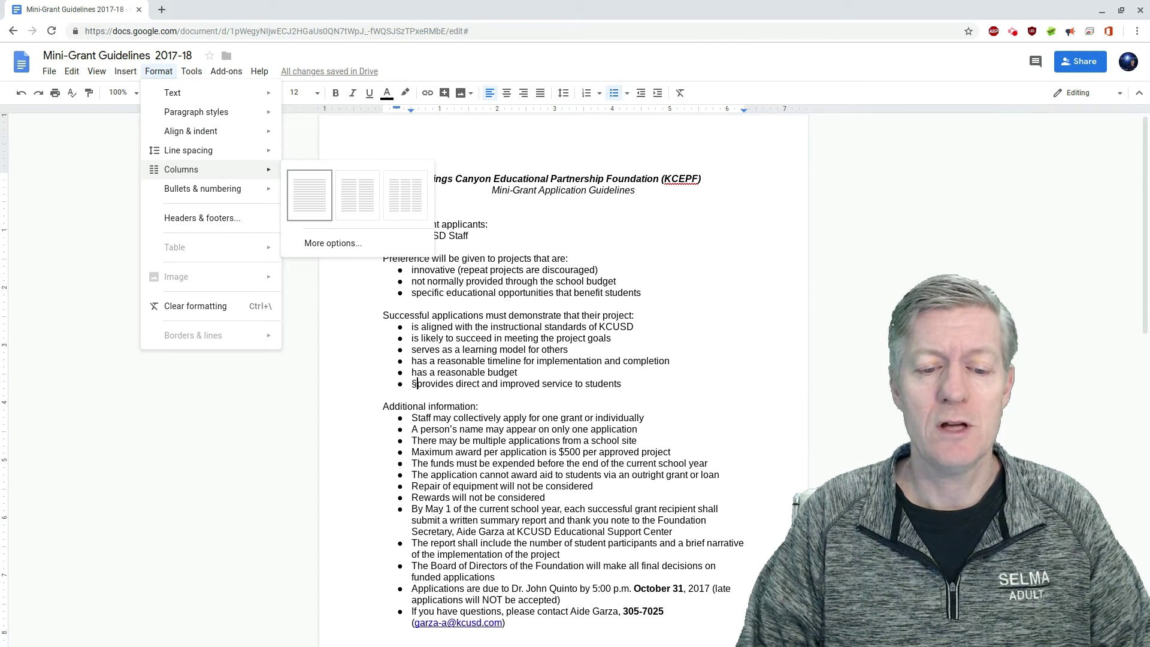
left_click(339, 246)
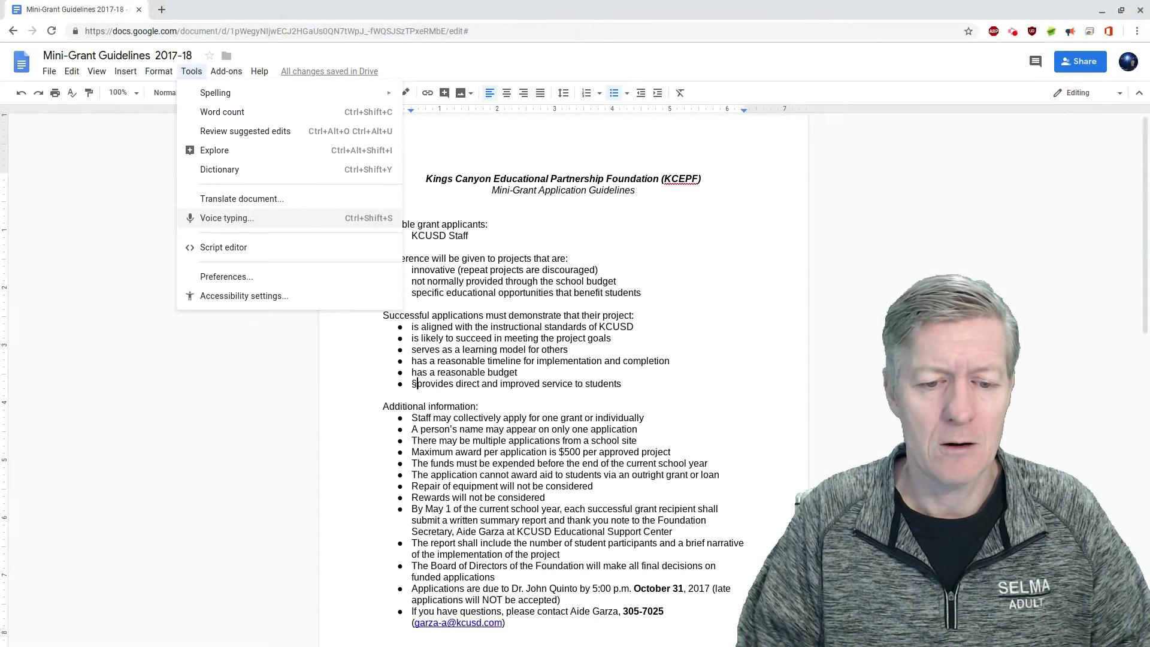
Step: Dictate a sentence below the Mini Grant word art using Tools > Voice typing
left_click(649, 212)
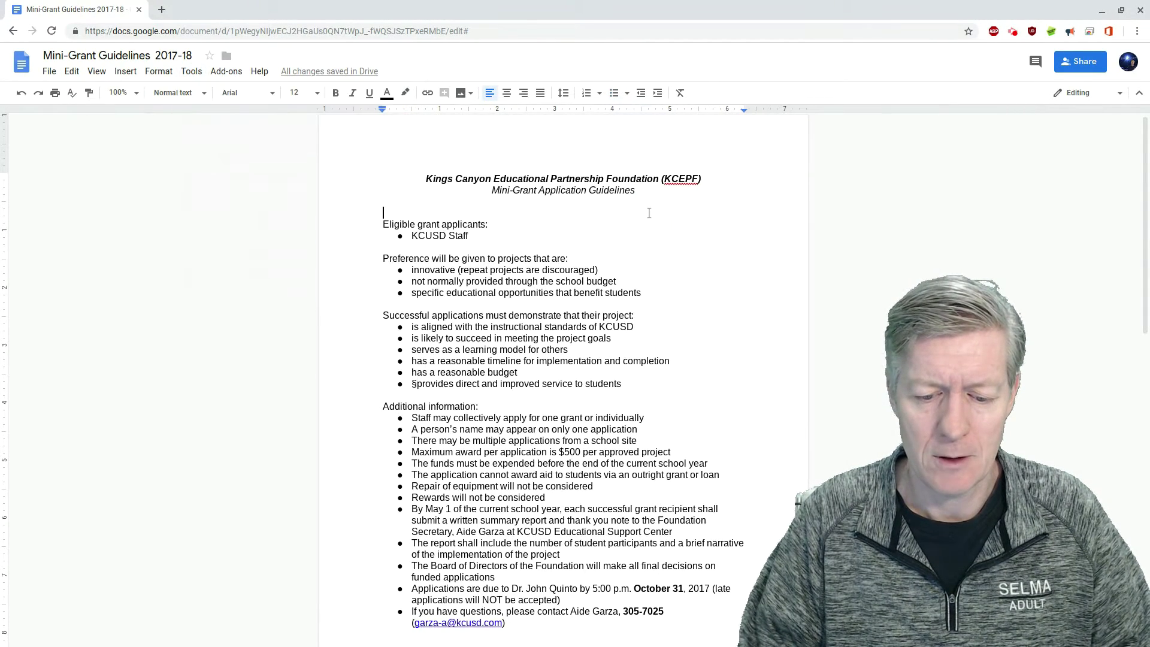
scroll(708, 413, "down", 12)
left_click(640, 372)
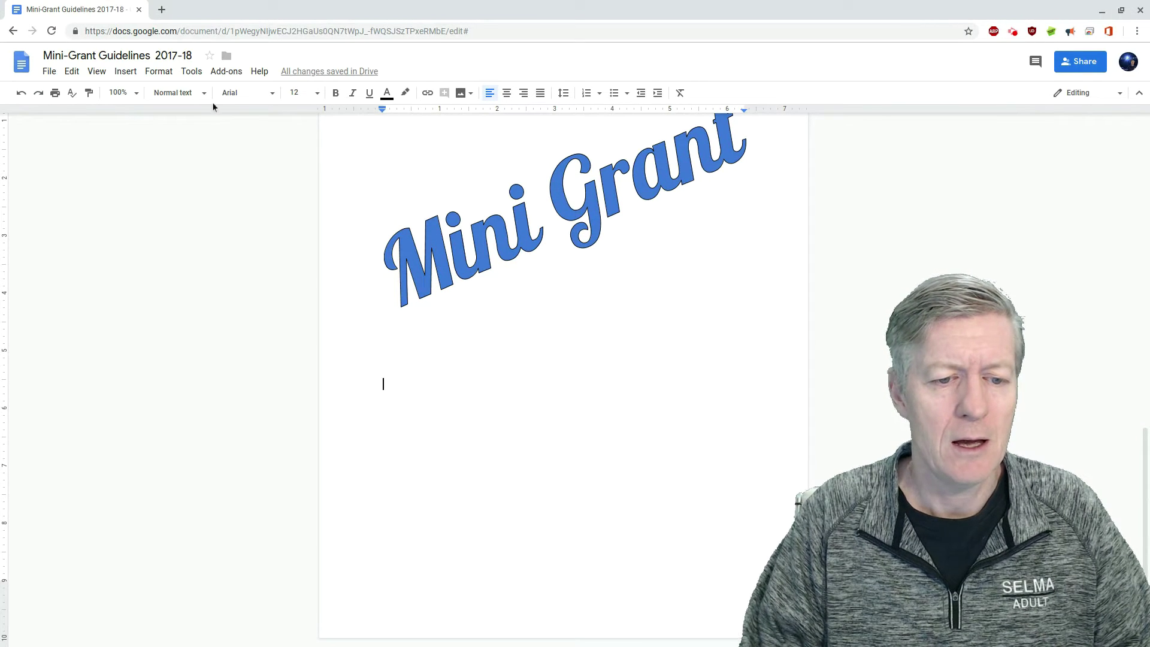
left_click(190, 72)
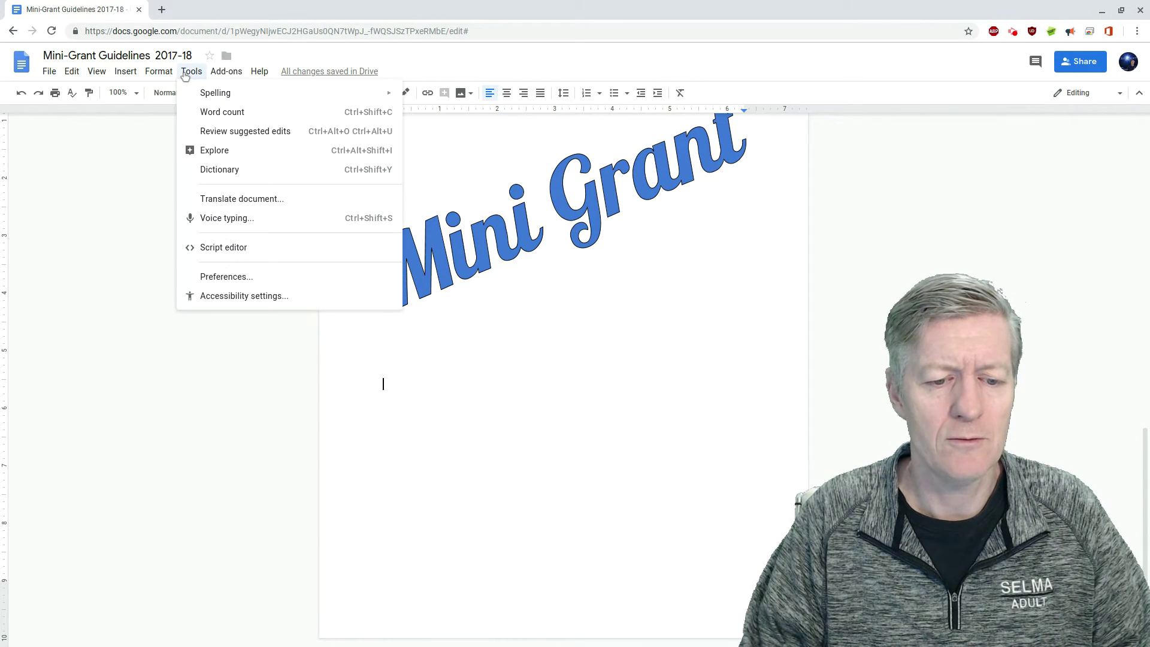
left_click(240, 218)
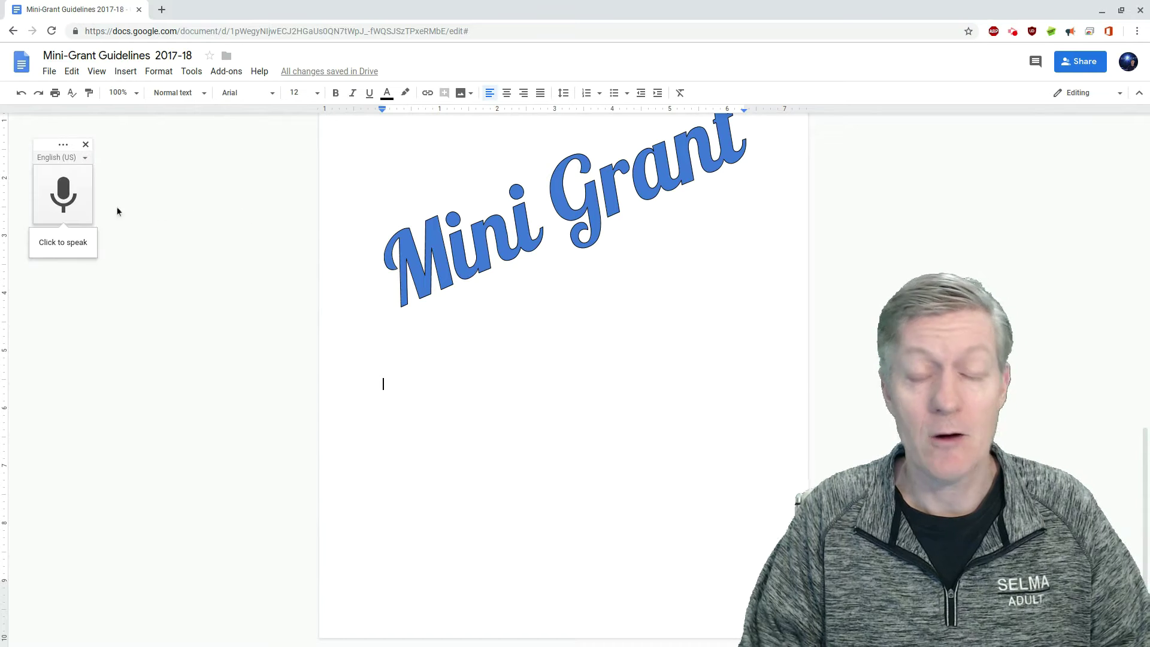
left_click(64, 196)
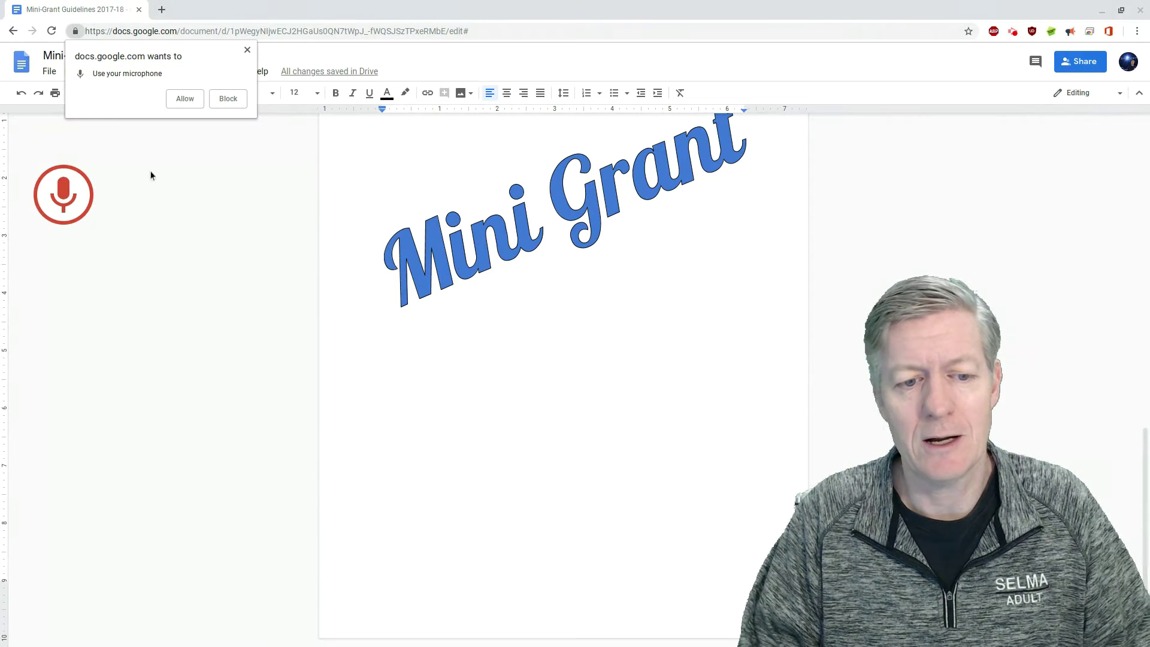
left_click(175, 98)
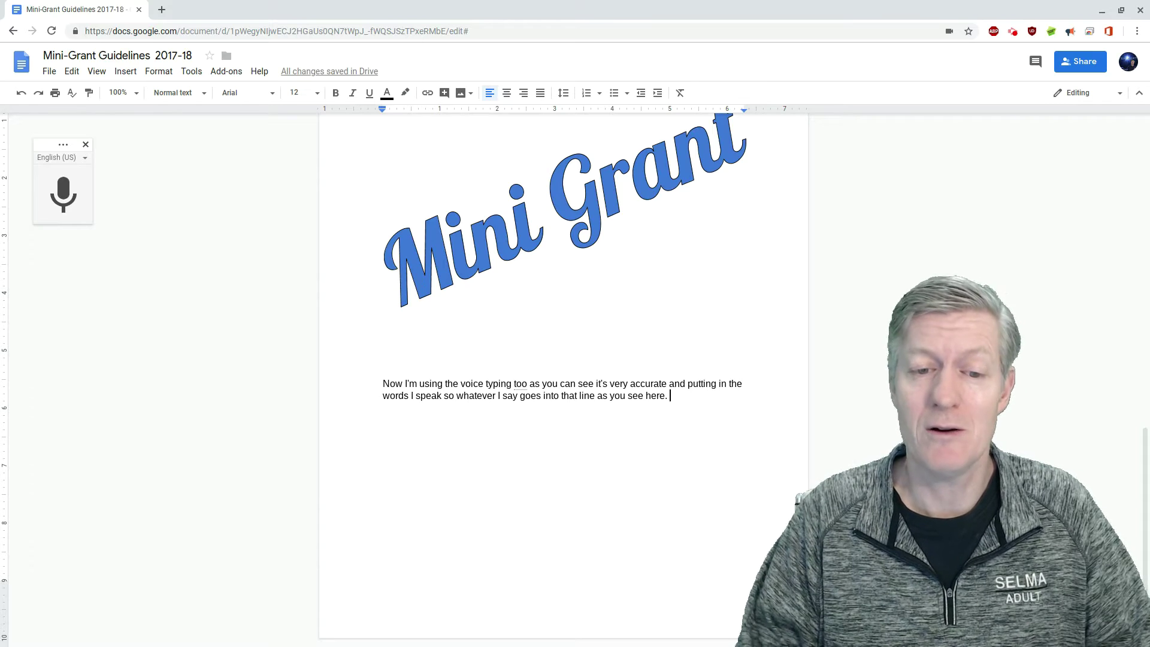
left_click(191, 71)
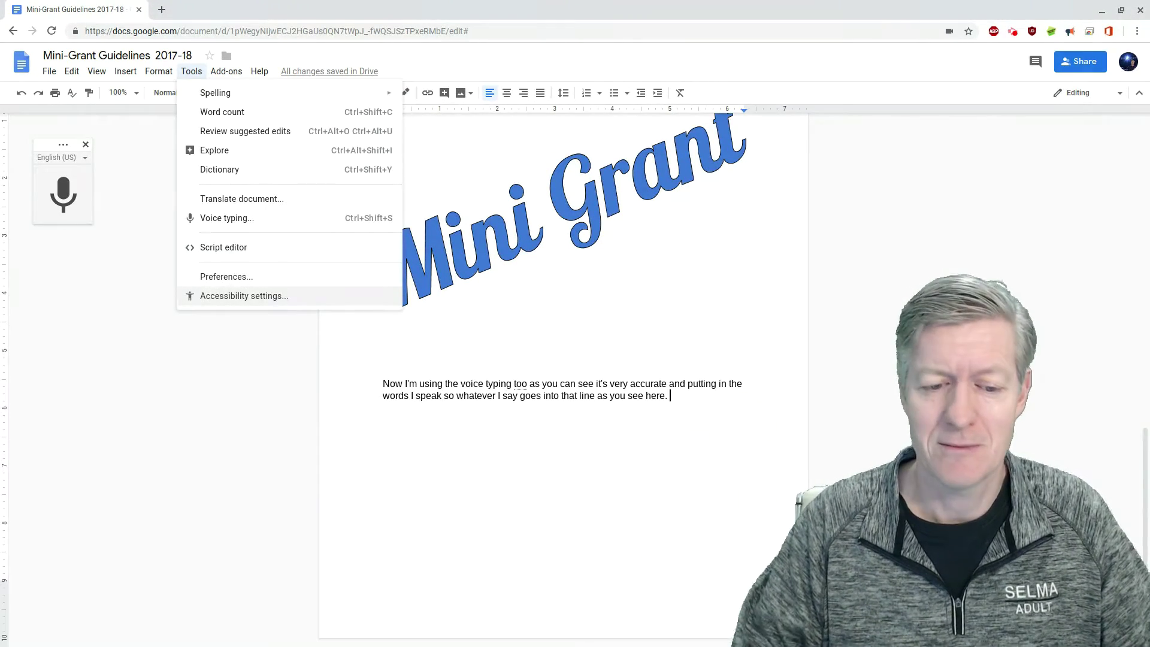
Step: Search the Get add-ons store for 'mail merge' add-ons
mouse_move(231, 77)
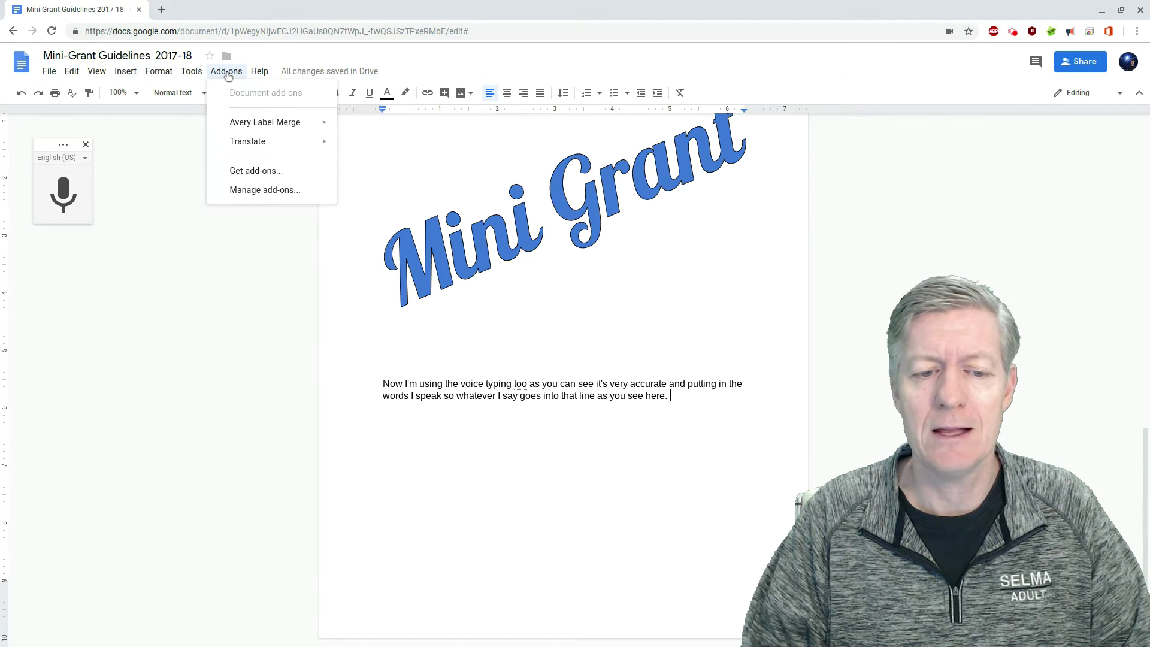
left_click(257, 171)
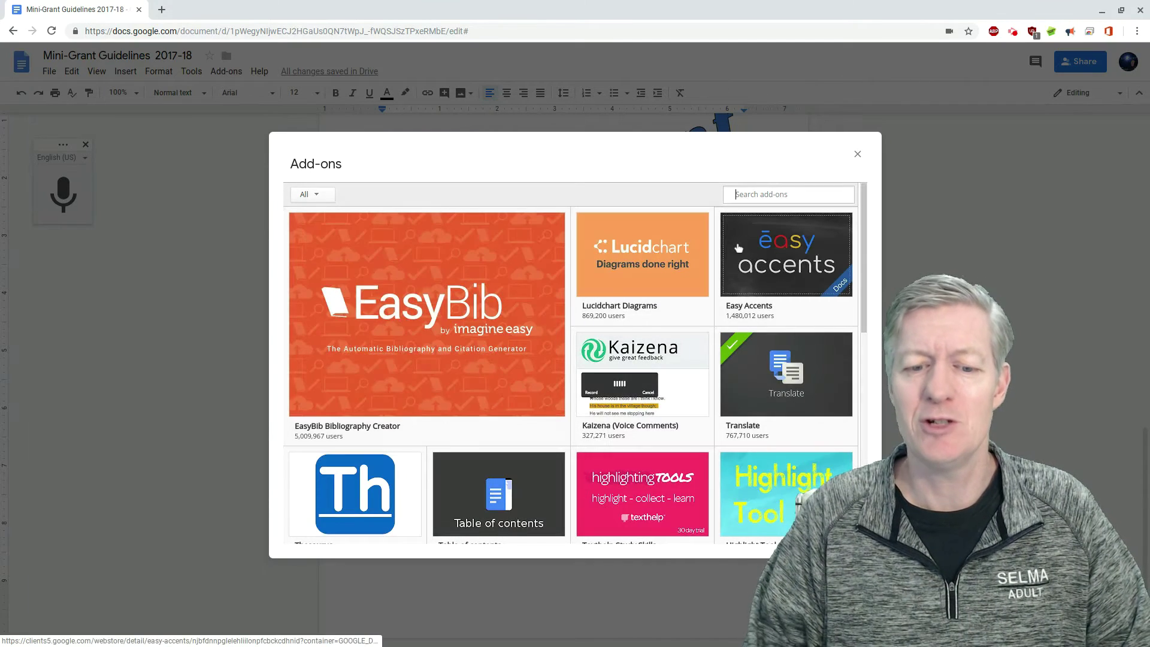
mouse_move(738, 248)
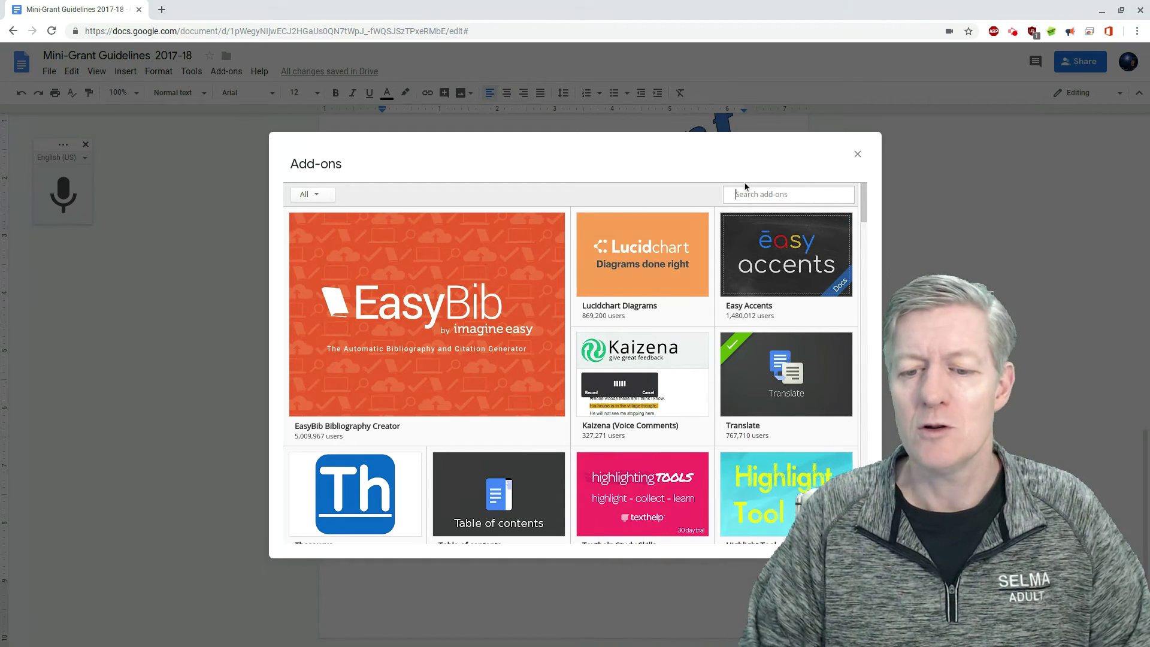
left_click(763, 197)
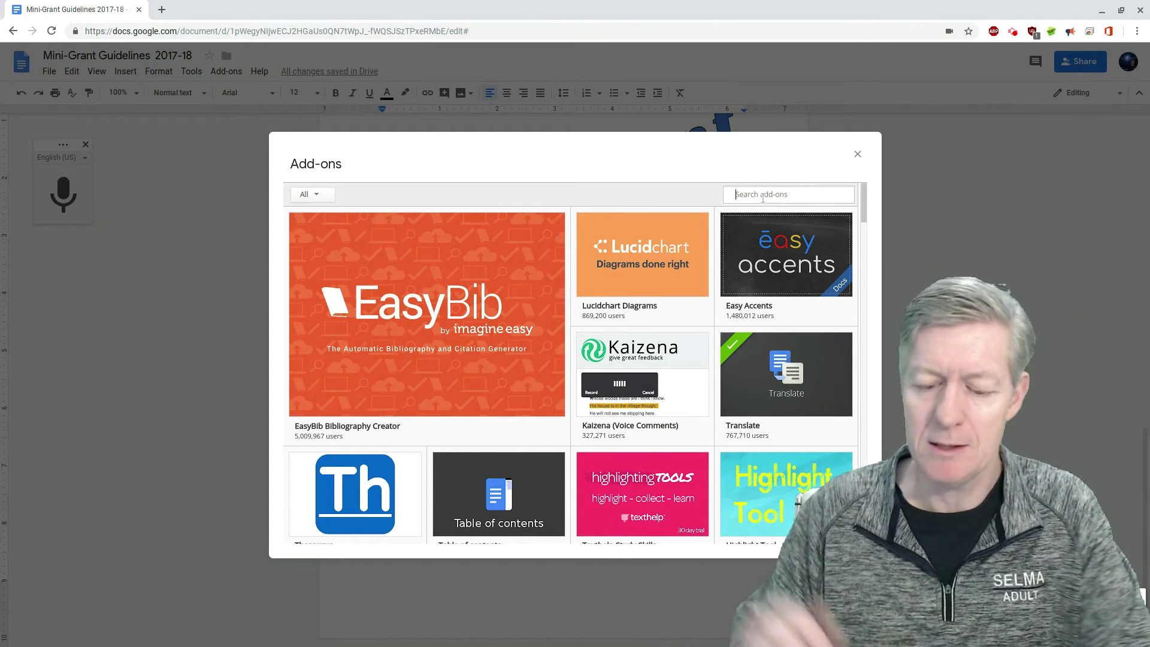
type("mail")
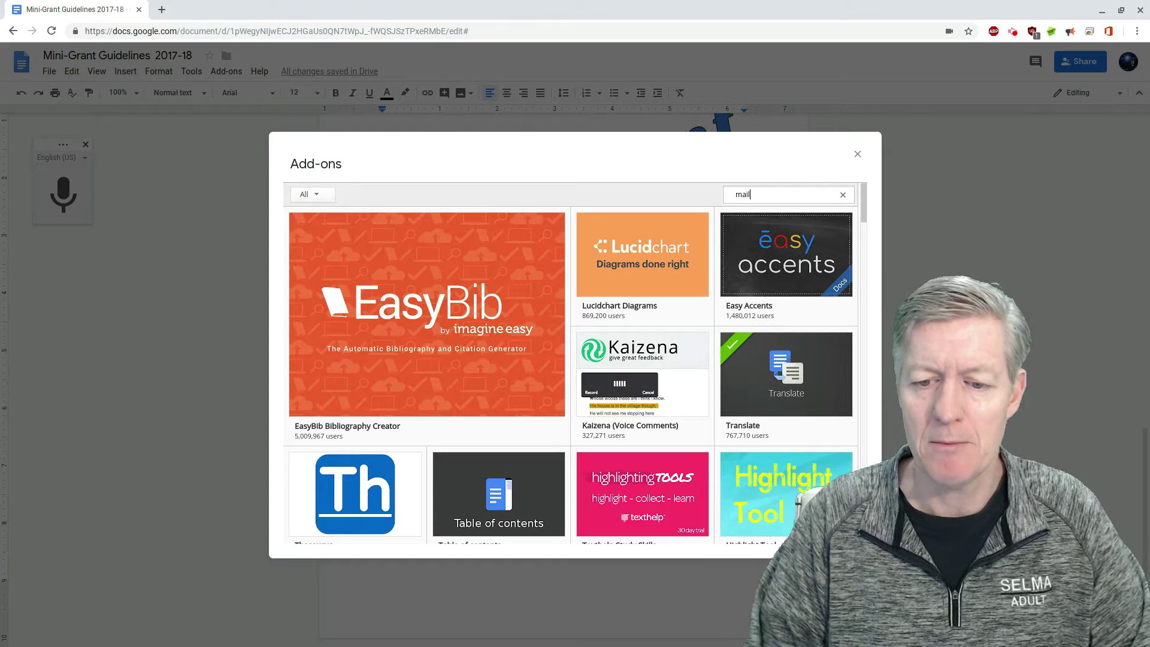
type(" mer")
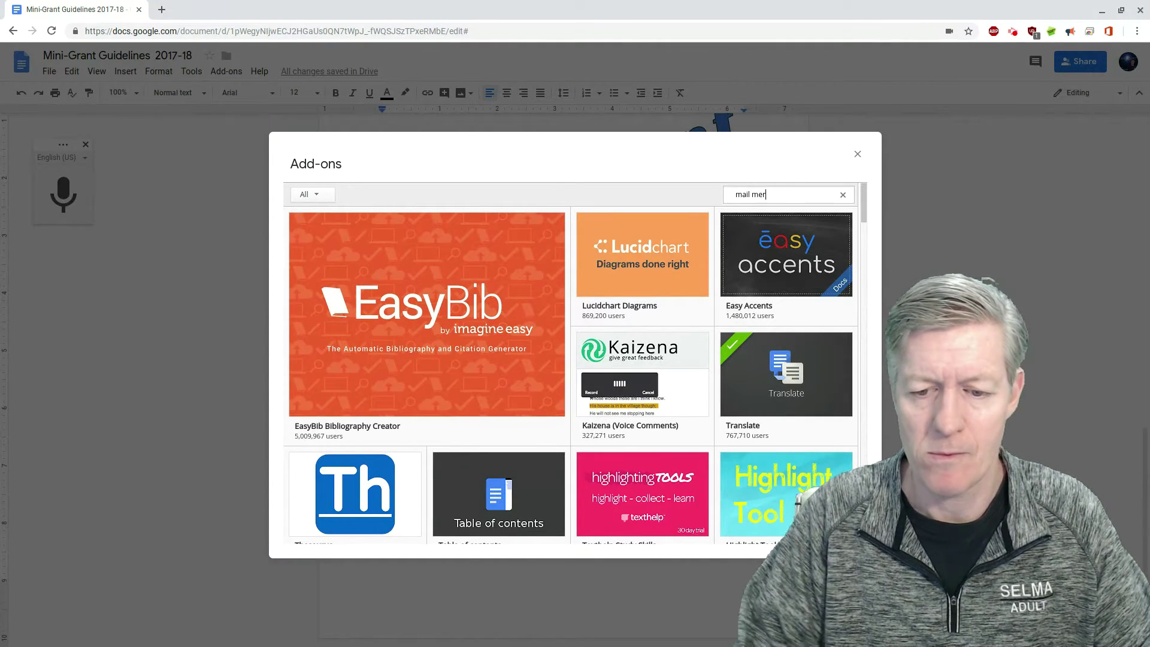
type("ge")
key("Return")
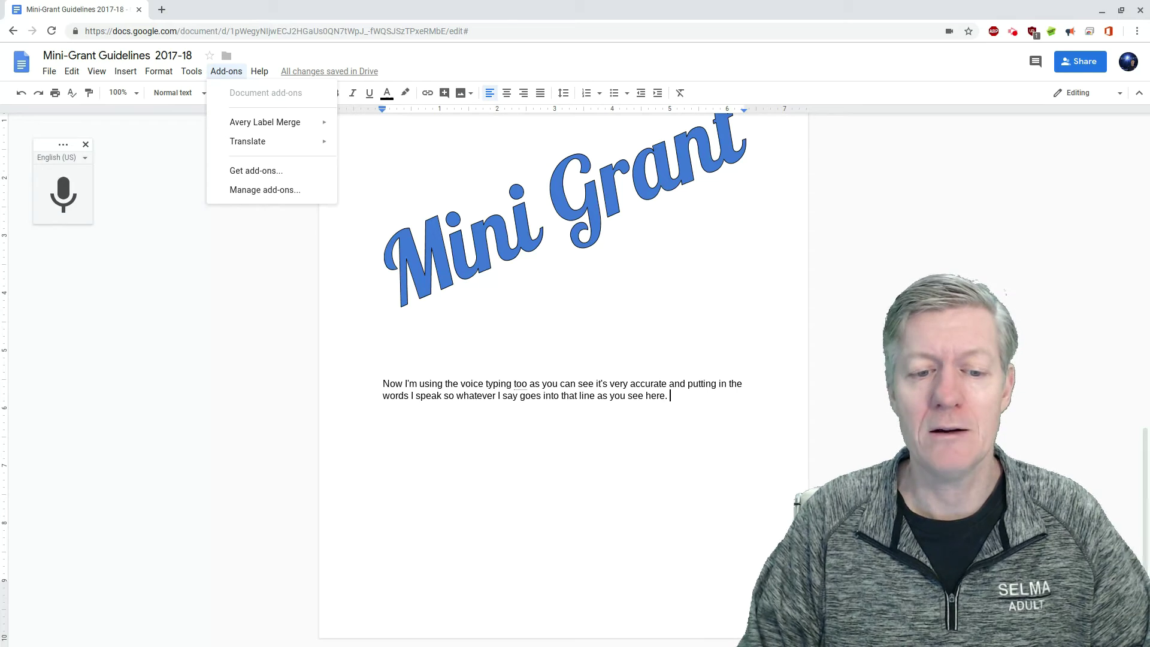
Step: Look over the Avery Label Merge add-on and the Help menu, then dismiss Help
mouse_move(247, 125)
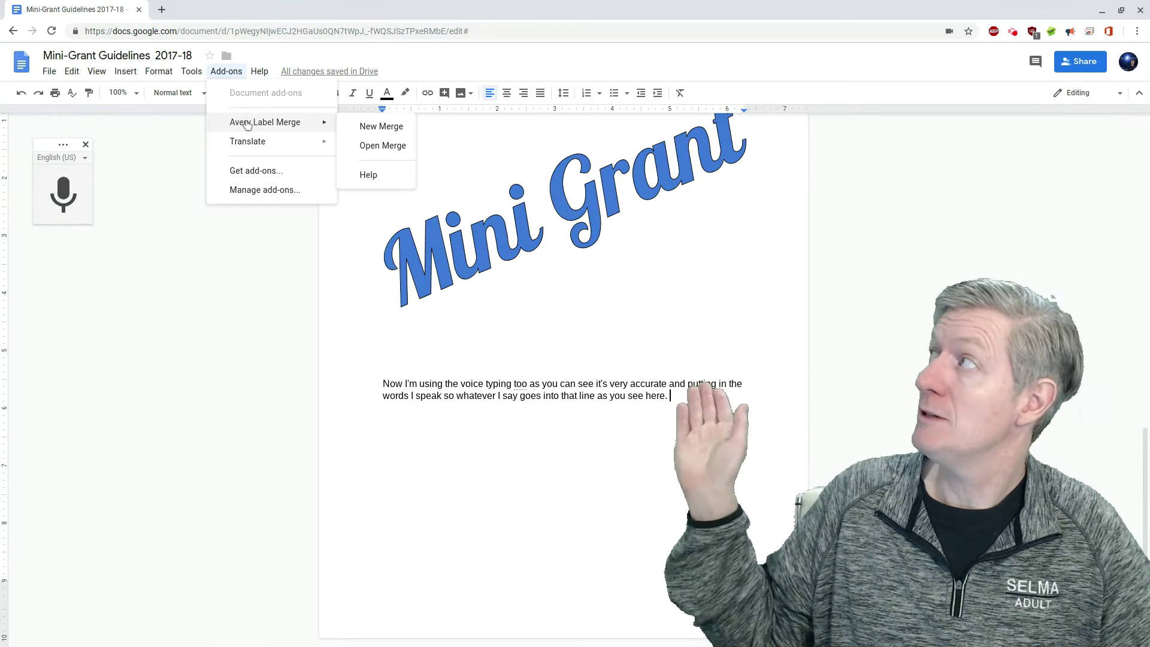
mouse_move(260, 71)
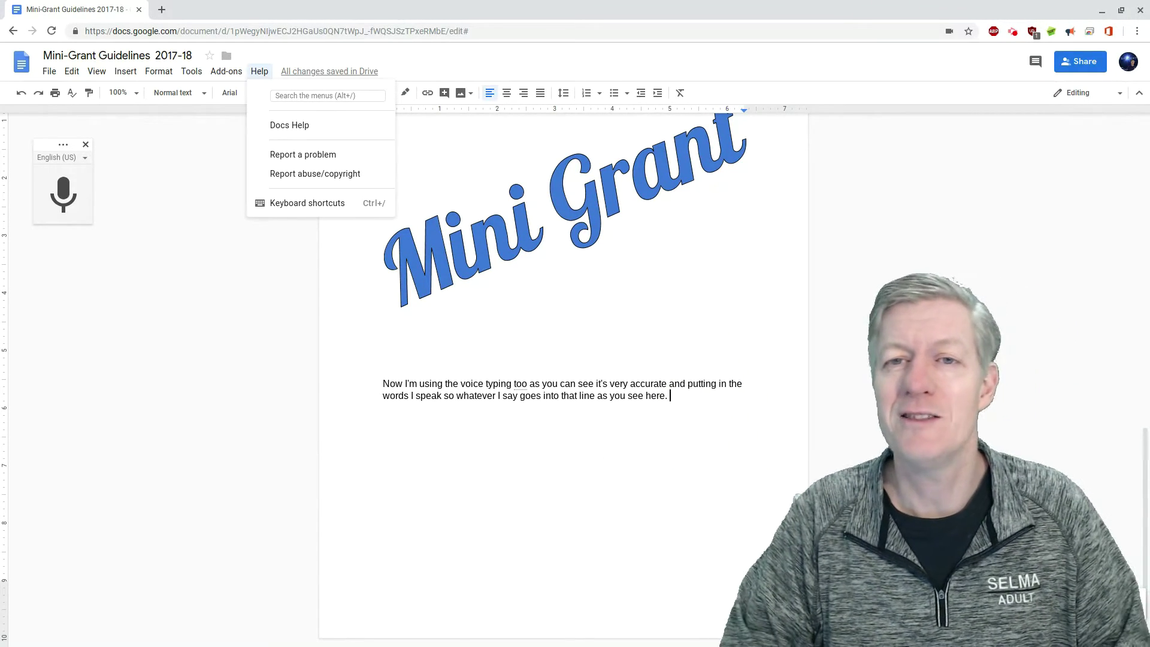
left_click(21, 94)
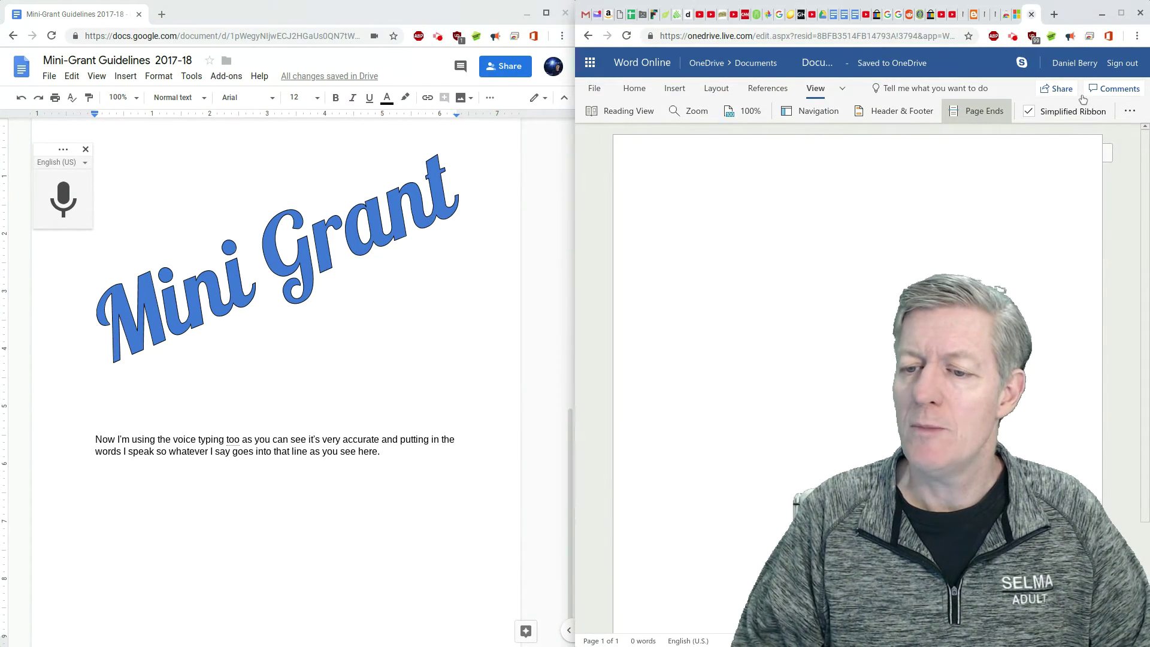
Step: Open Excel Online in the right-hand window from the Office Online extension
left_click(1108, 37)
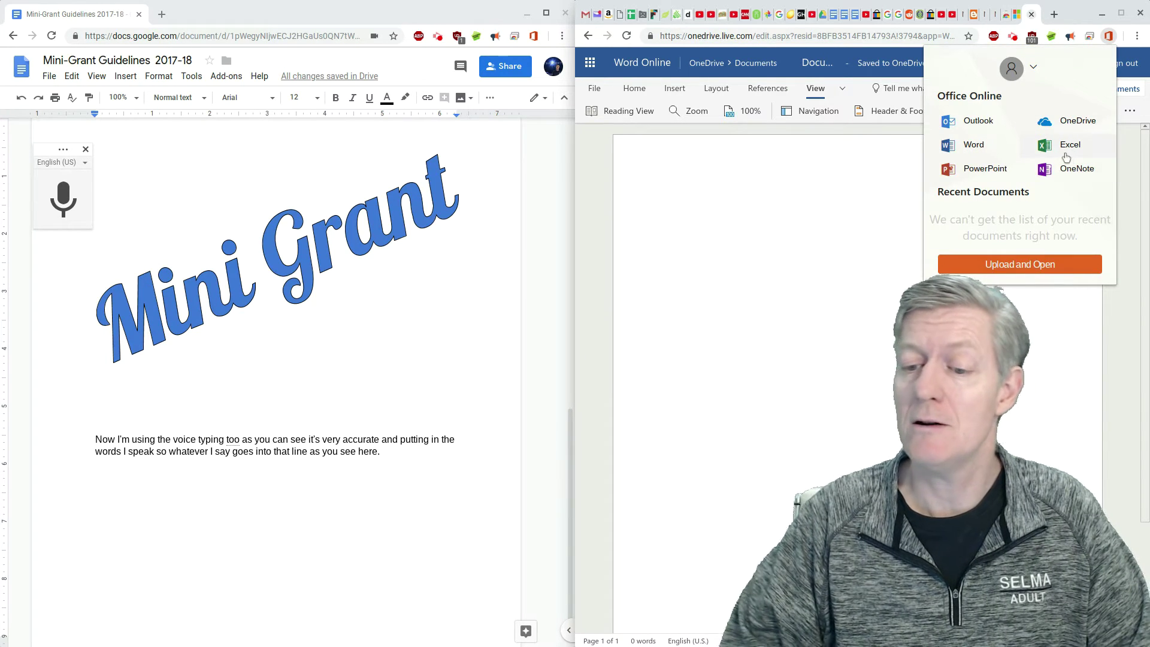
left_click(1066, 155)
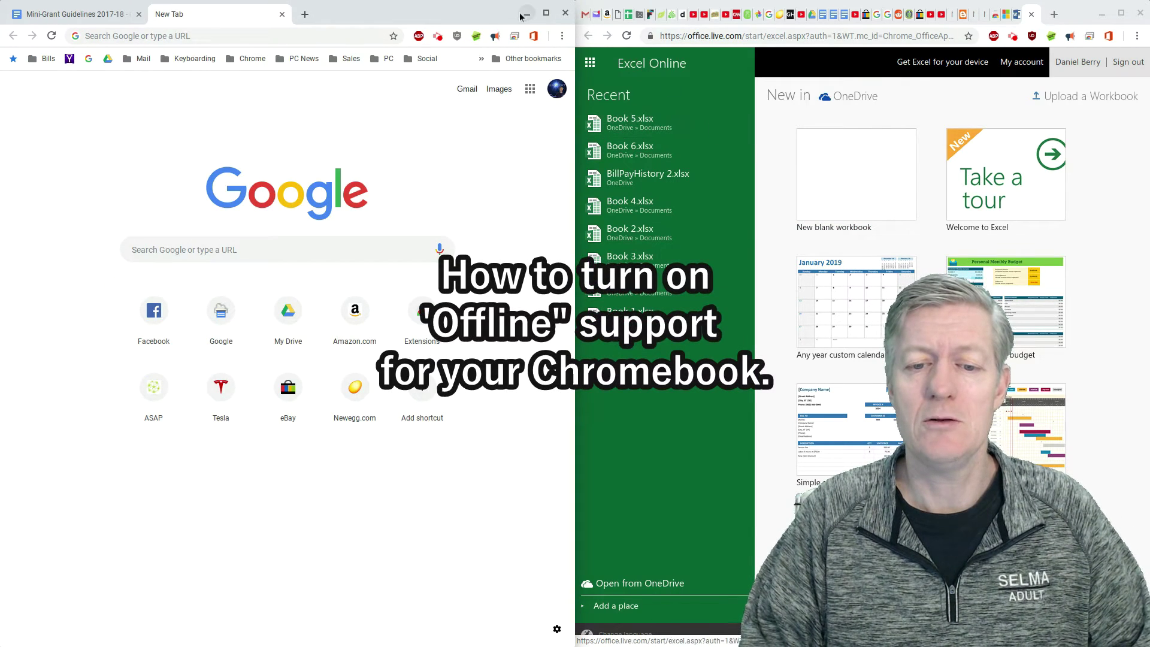
Step: Maximize the left Chrome window and go to Google Drive's My Drive via Google apps
left_click(541, 13)
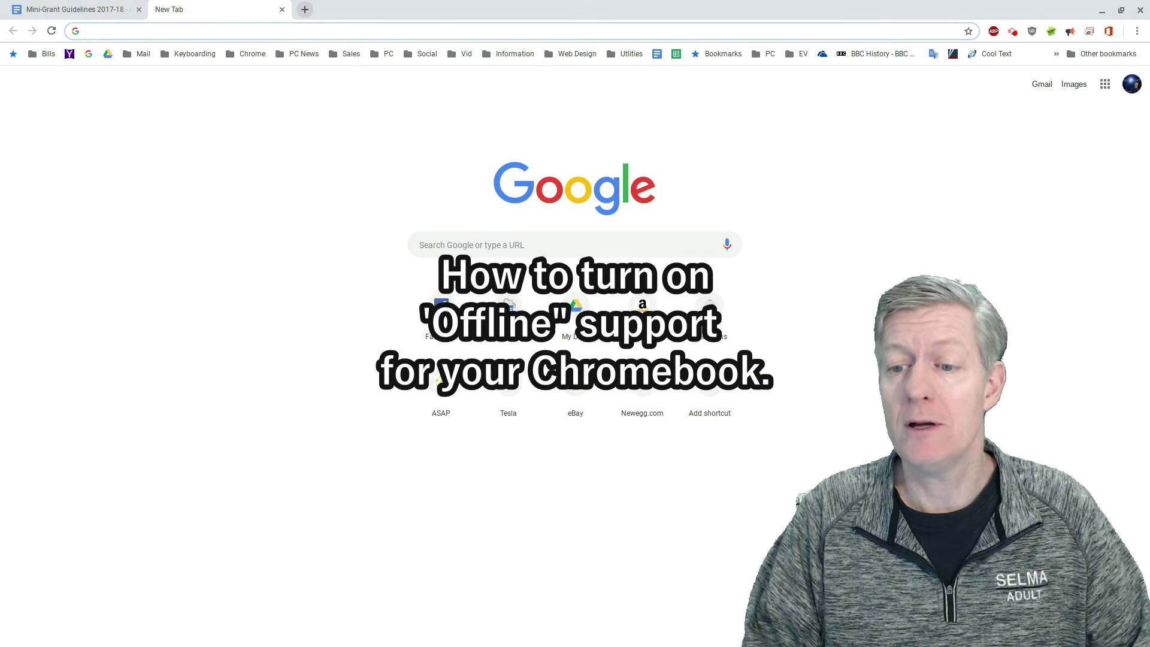
left_click(1105, 84)
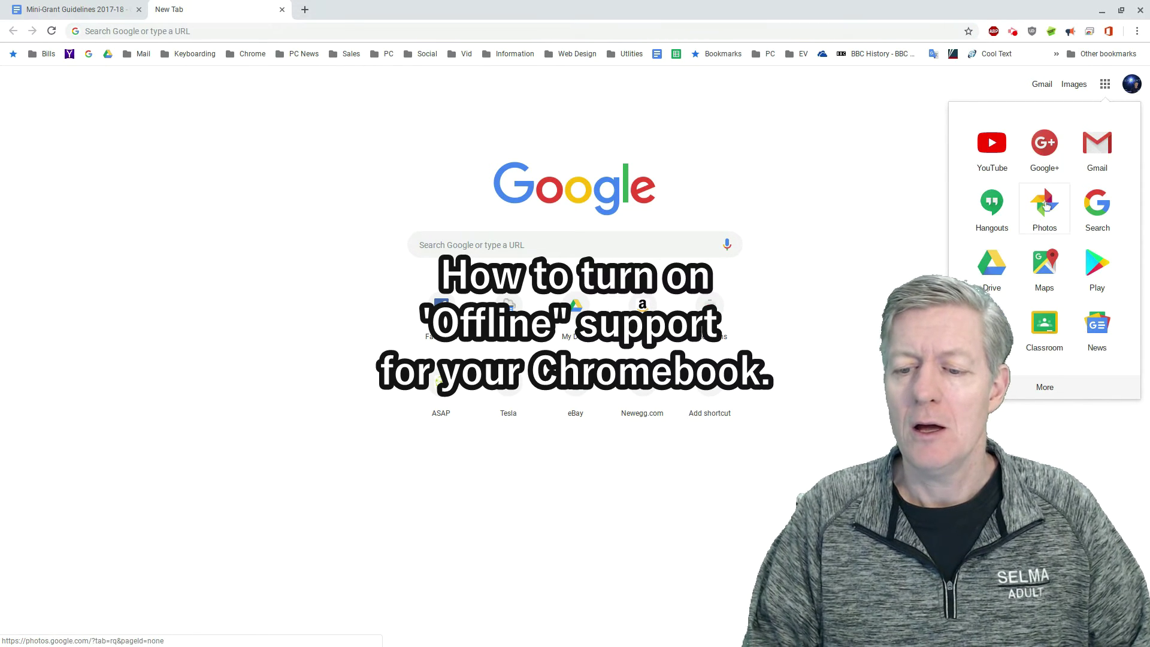
left_click(998, 268)
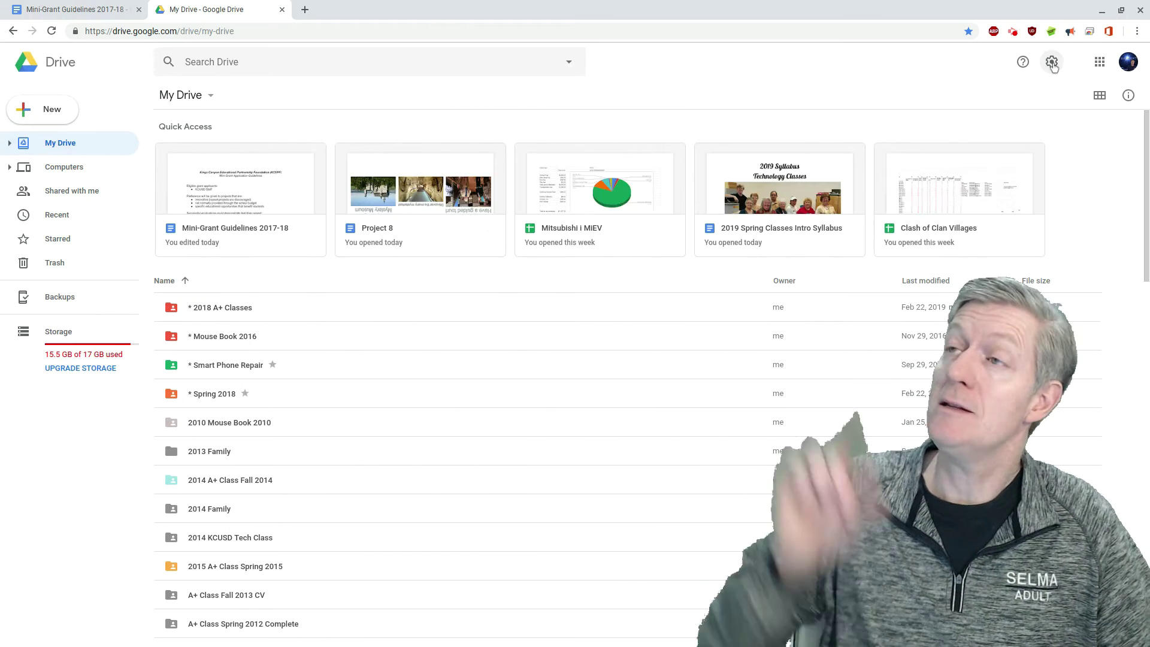
left_click(1053, 62)
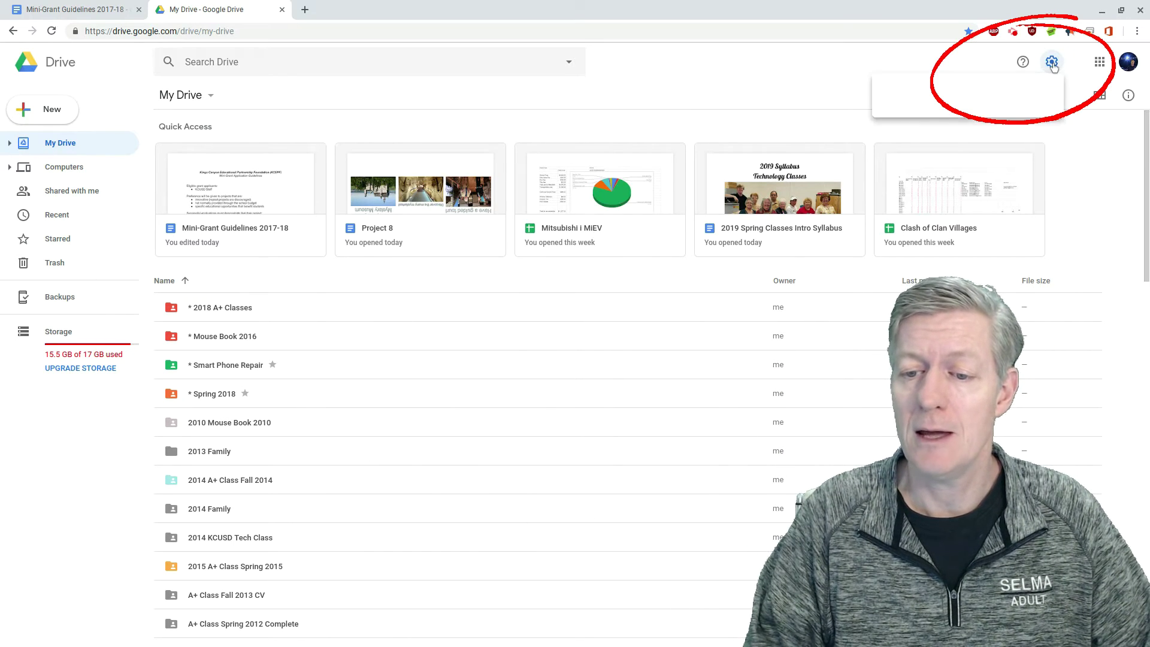
left_click(969, 94)
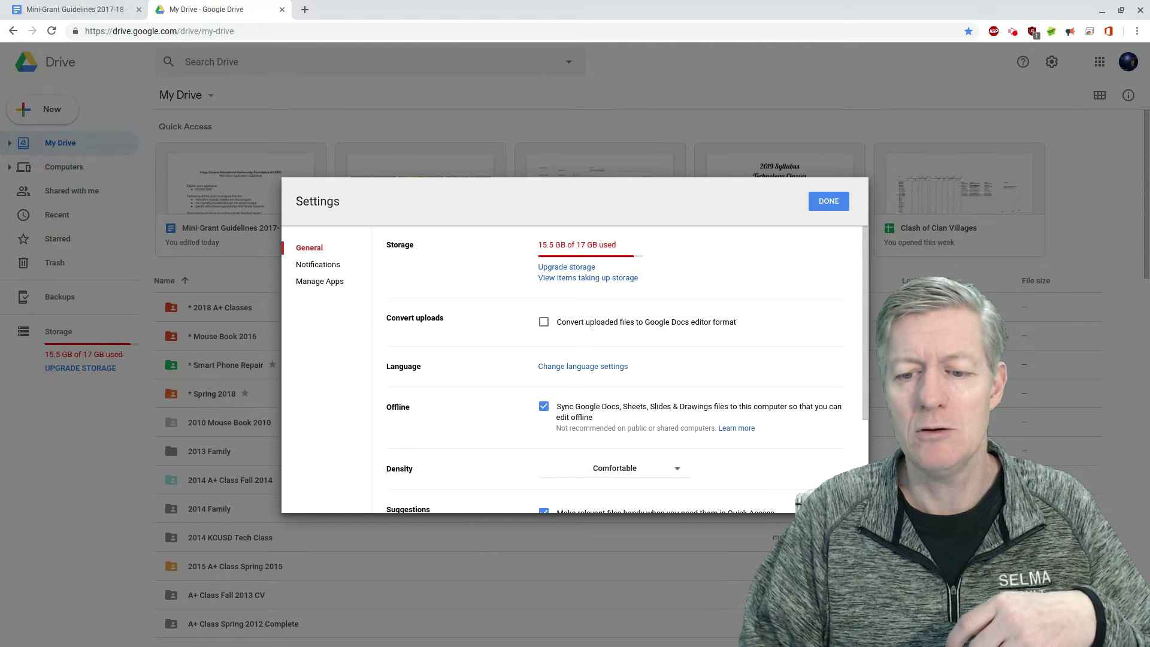
left_click(829, 202)
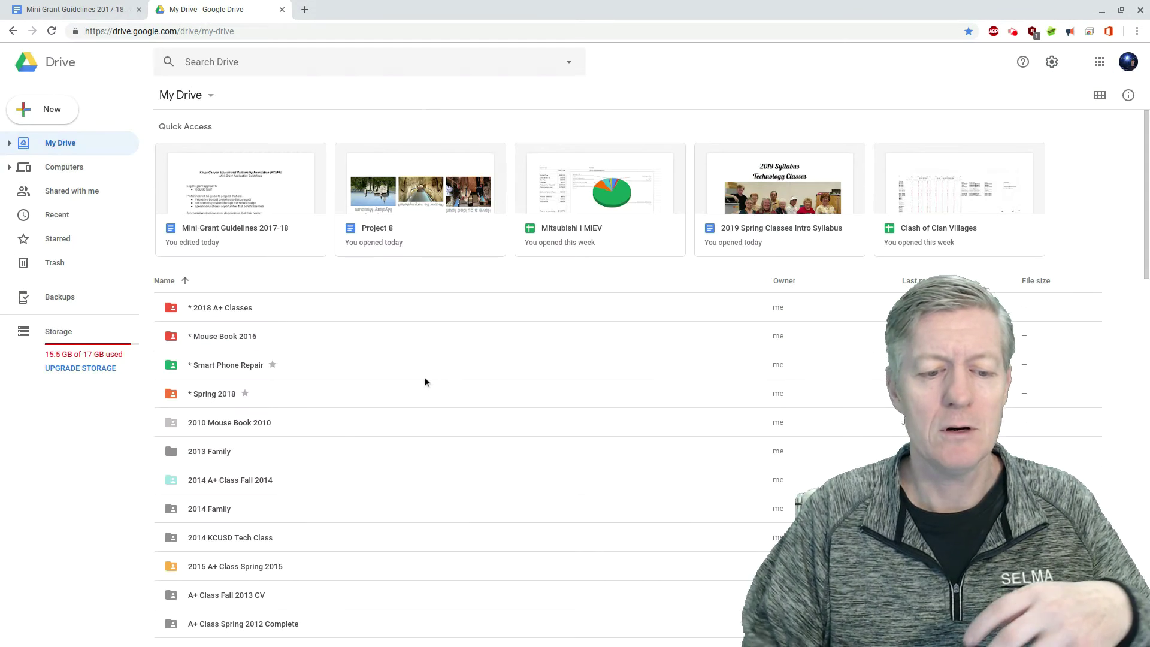
scroll(426, 379, "down", 6)
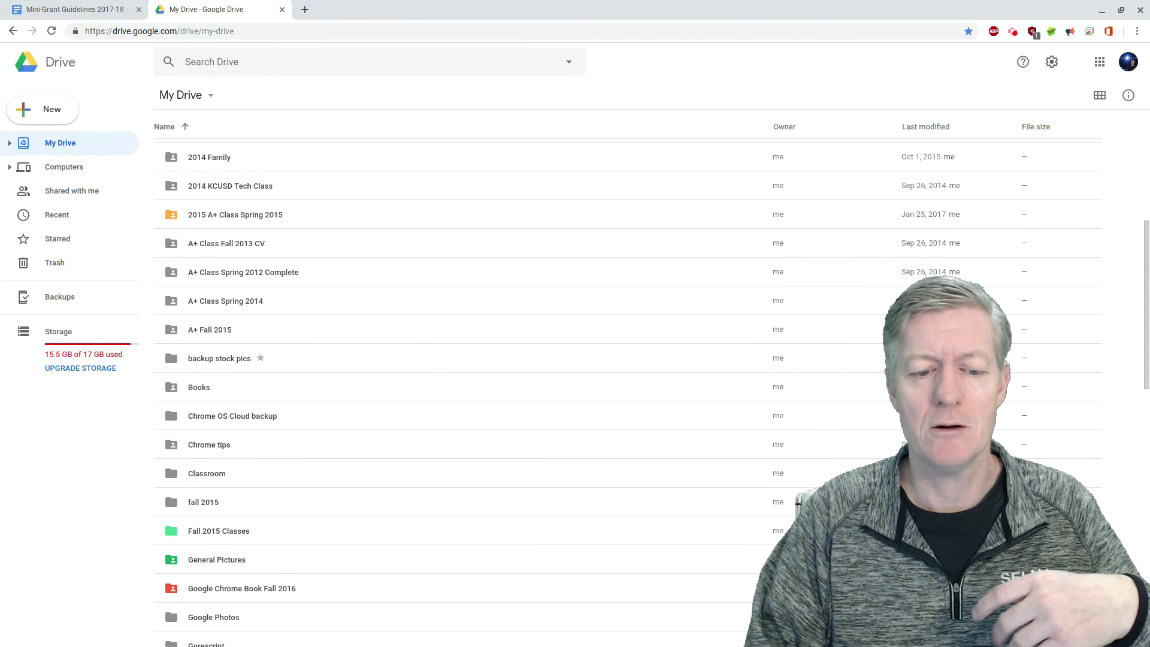
scroll(425, 382, "down", 15)
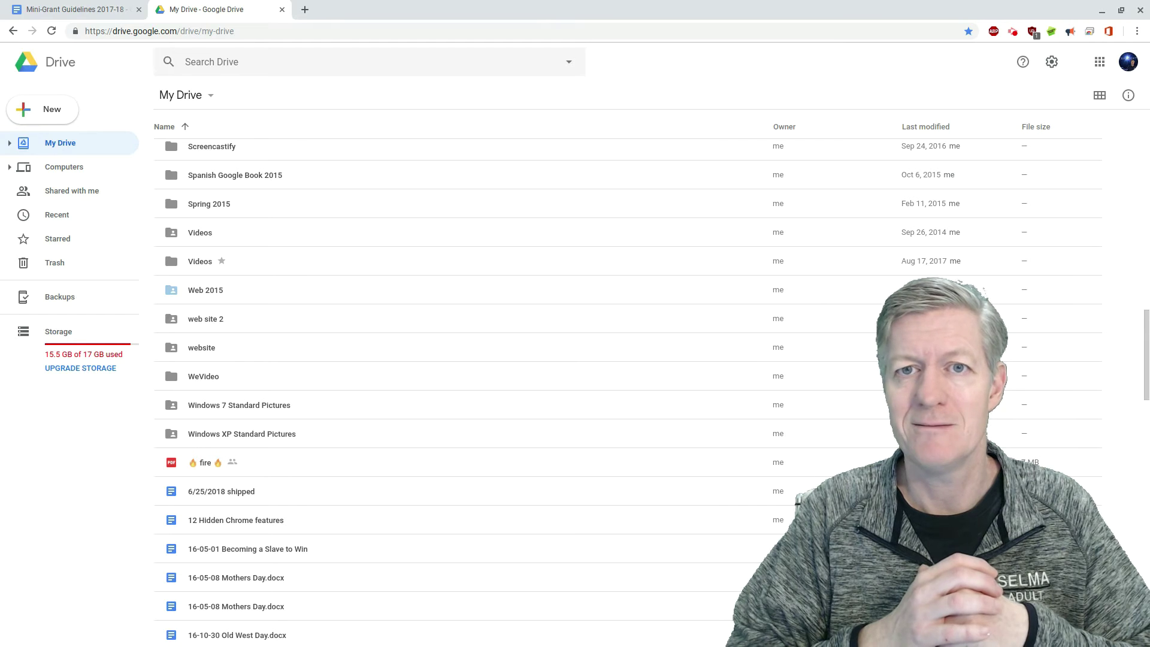
scroll(375, 199, "up", 20)
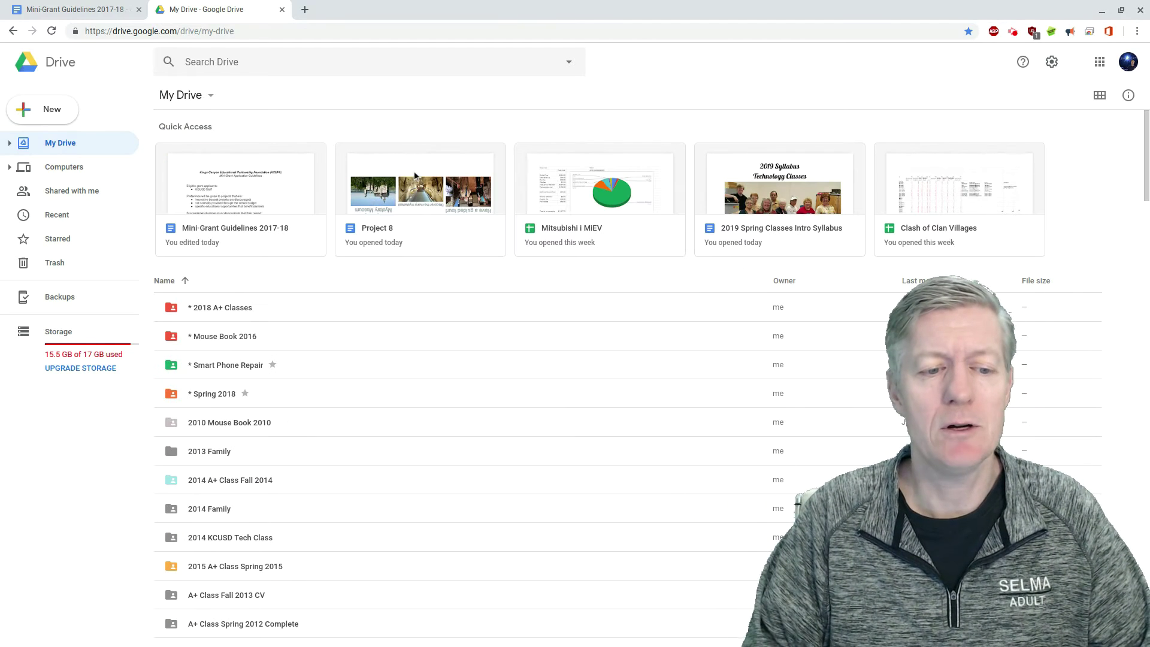
Step: Create a blank Google Sheets spreadsheet from Drive and a new blank Excel workbook, 'Book 7'
left_click(38, 116)
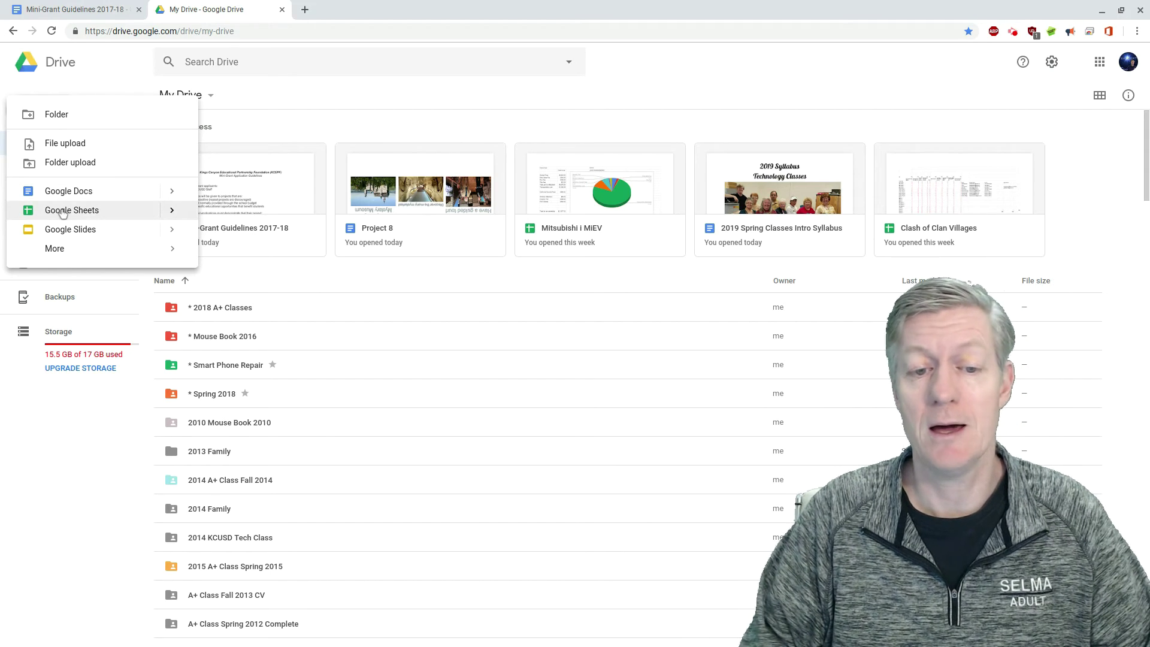
left_click(63, 212)
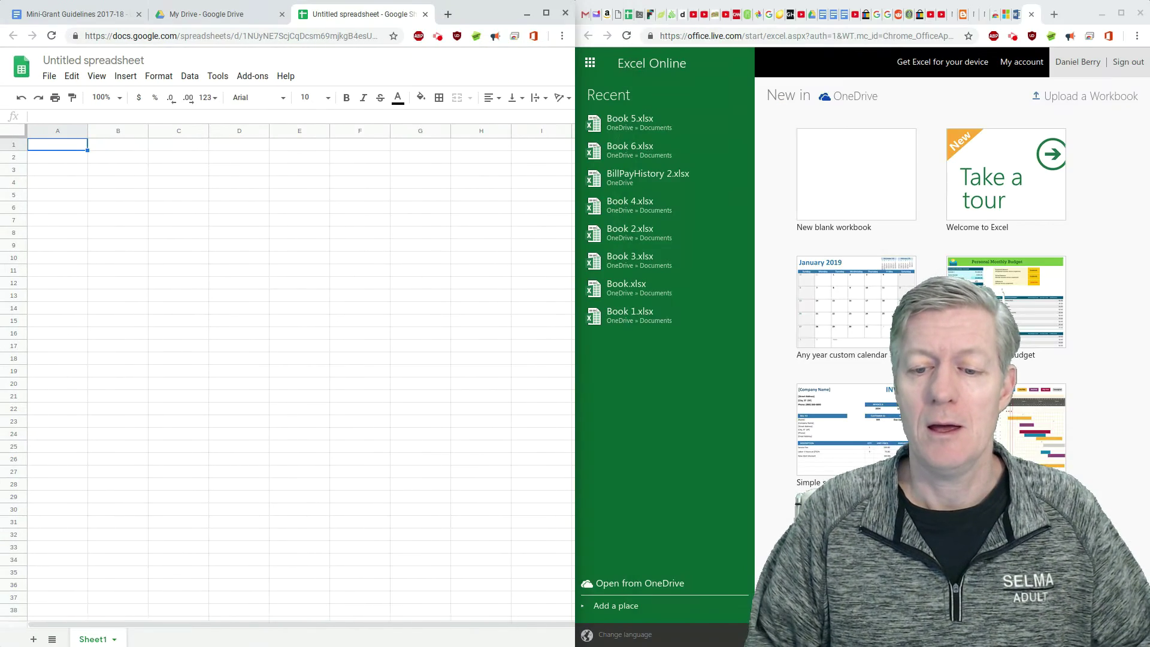
left_click(833, 188)
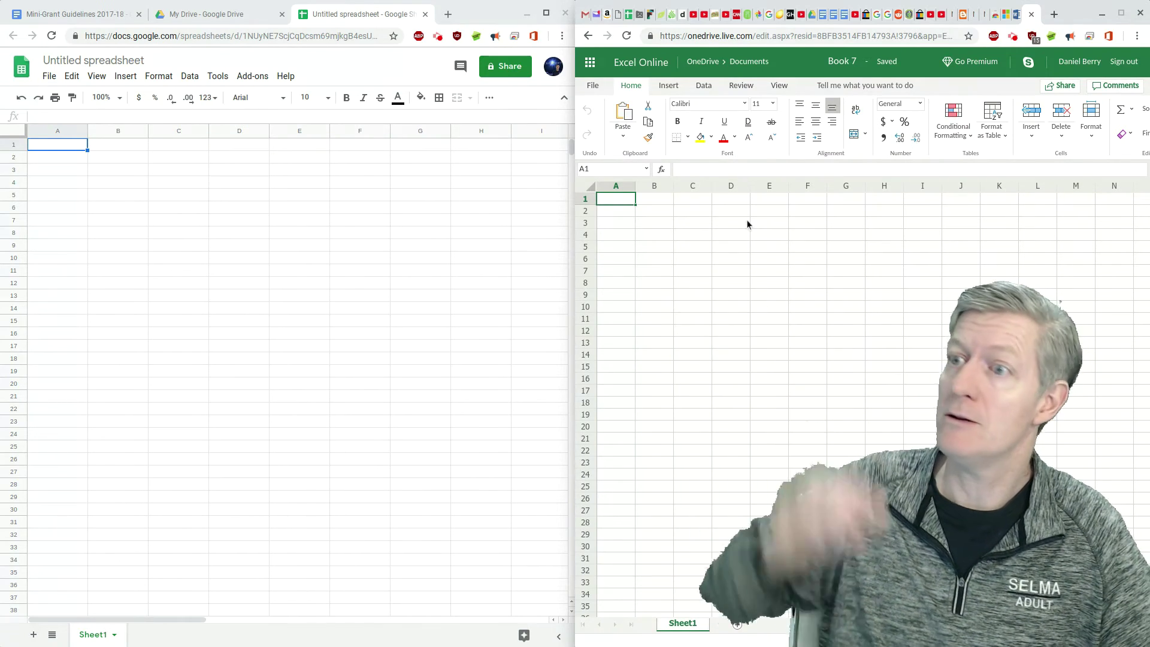
Step: Browse Excel Online's Insert, Data and Review tabs, ending on the Review commands
left_click(668, 85)
left_click(702, 90)
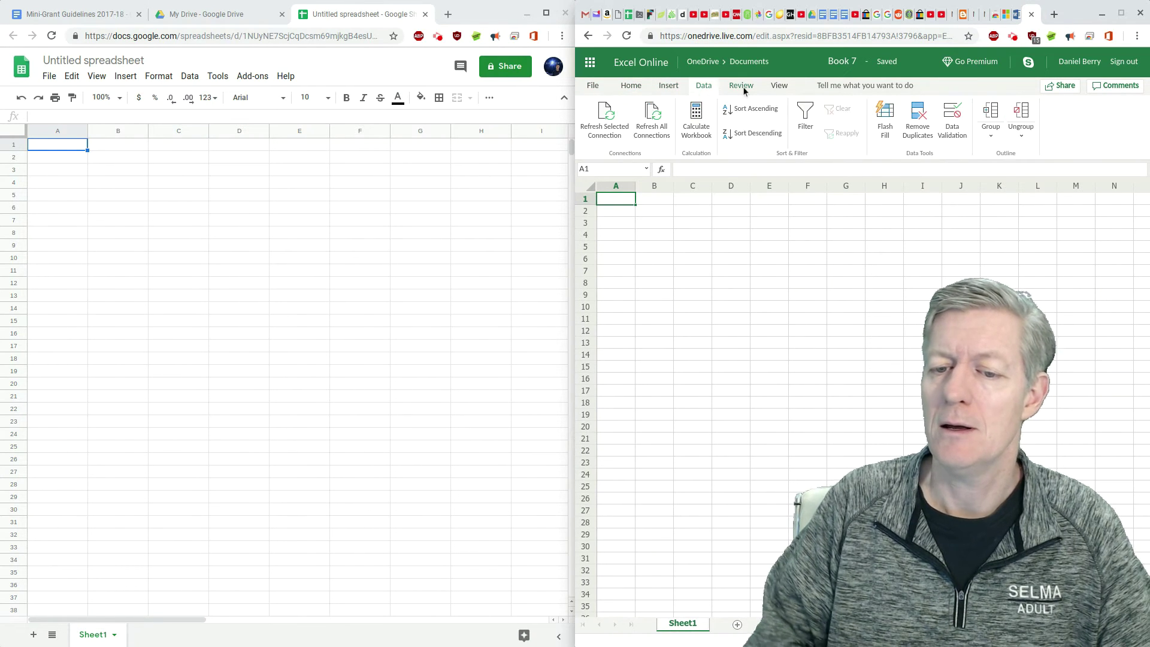
left_click(743, 86)
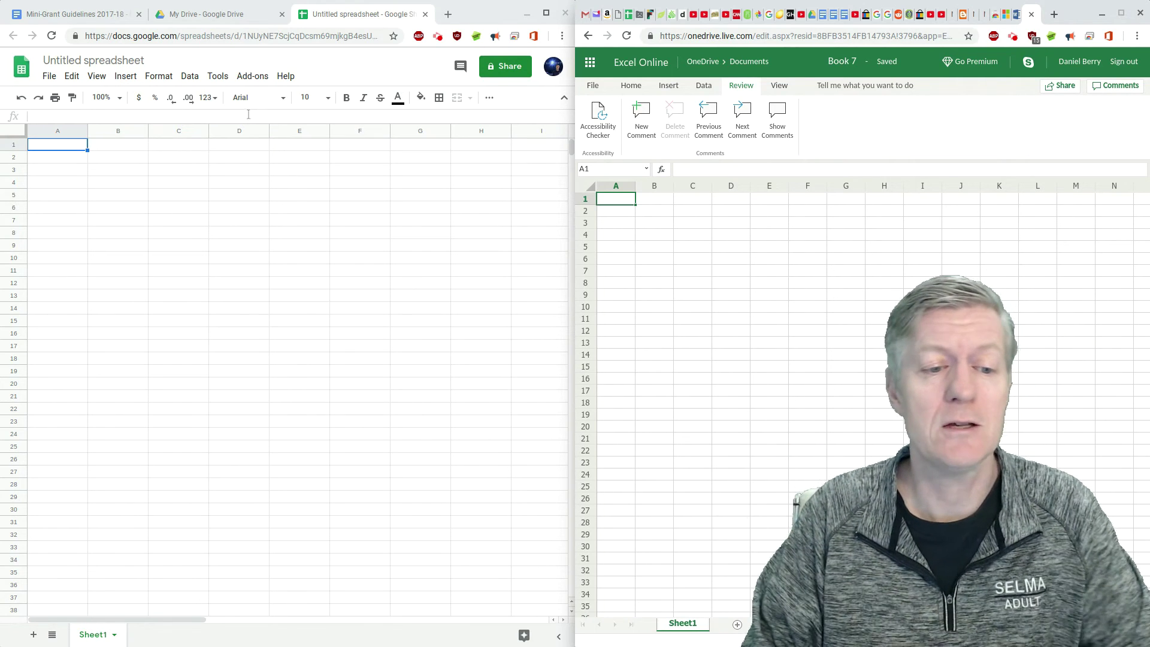
Step: Look through Google Sheets' Edit, View, Data, Add-ons and Help menus
left_click(79, 82)
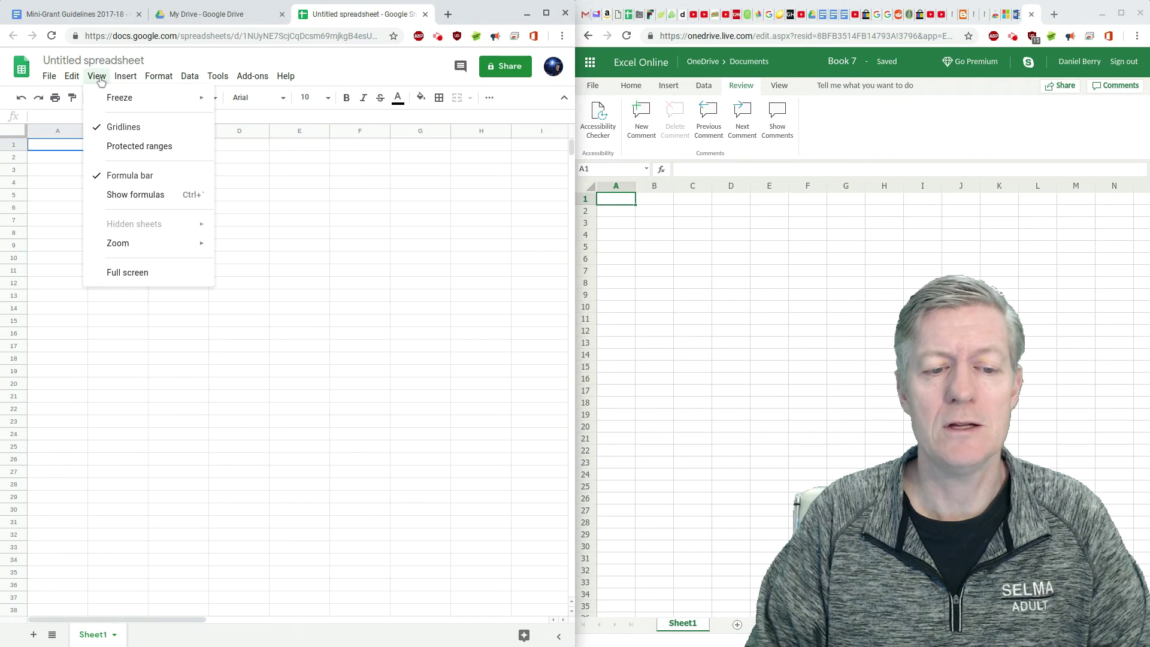
mouse_move(184, 88)
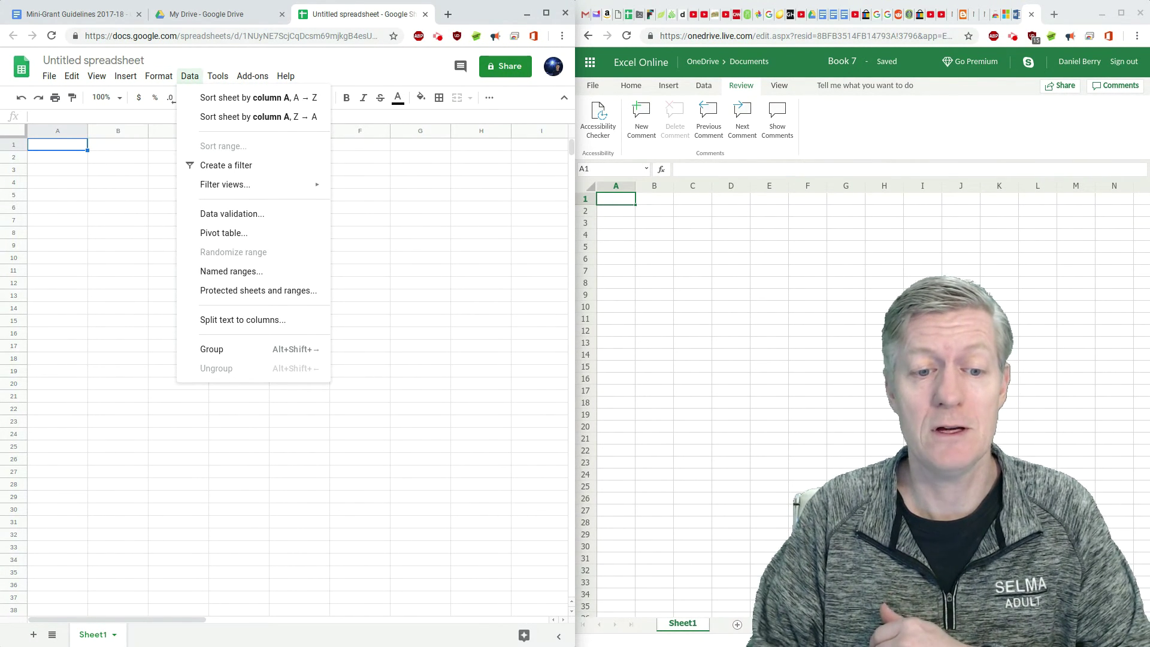
left_click(438, 187)
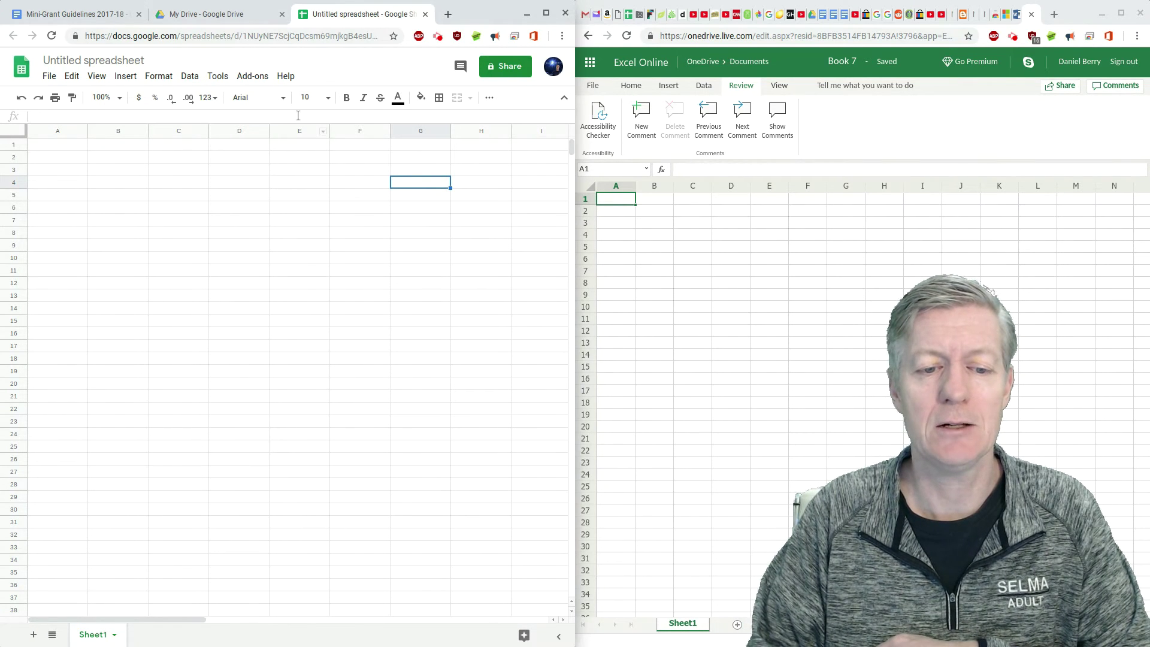
left_click(263, 77)
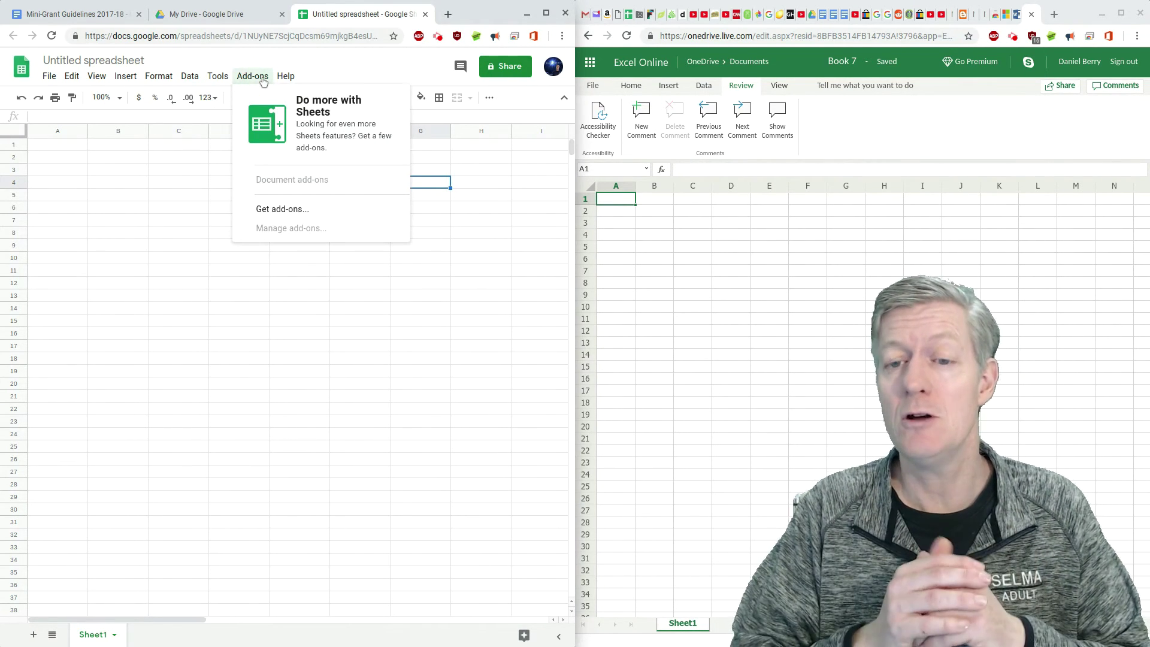
left_click(286, 76)
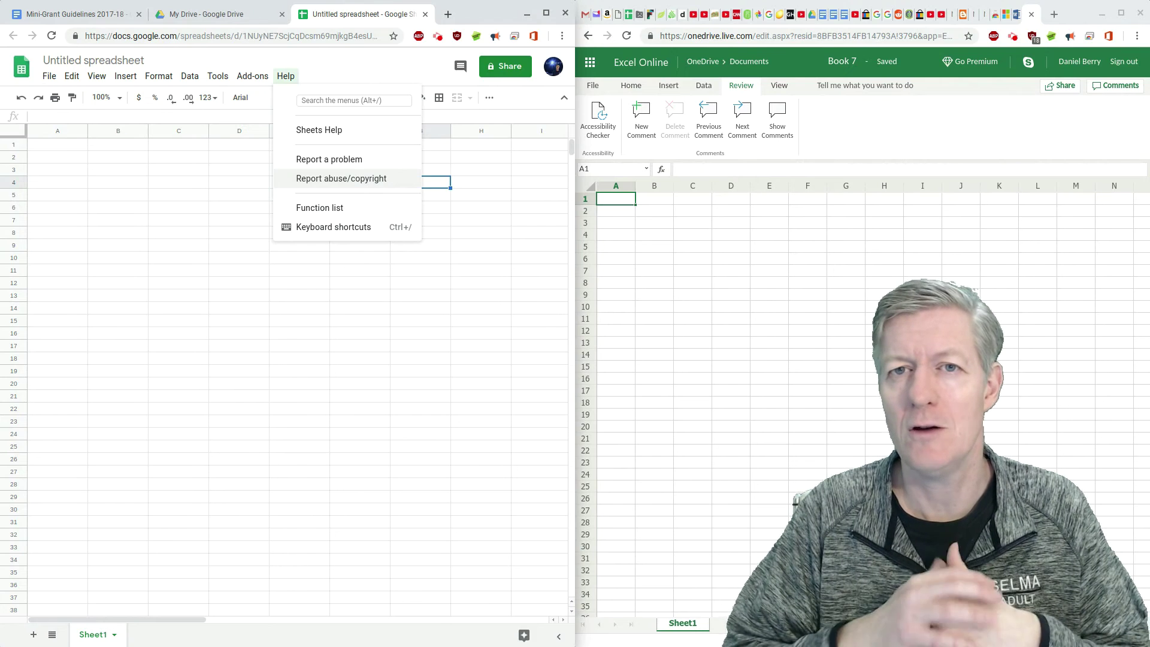
left_click(481, 295)
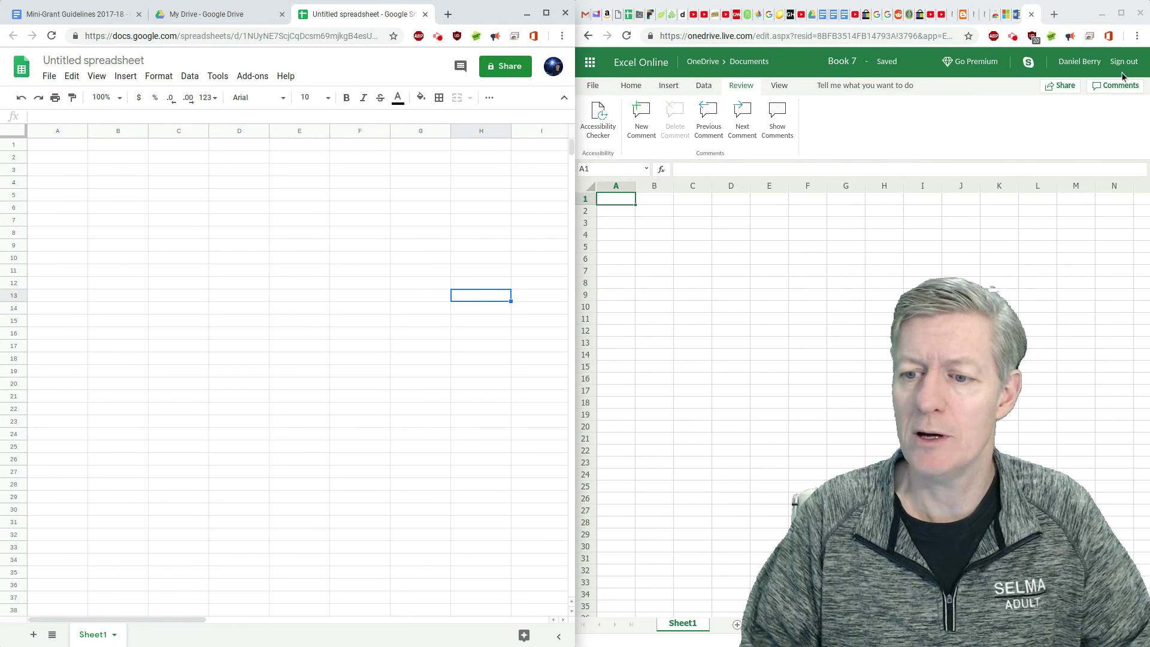
Step: Launch PowerPoint Online on the right and switch the left window back to My Drive
left_click(1108, 38)
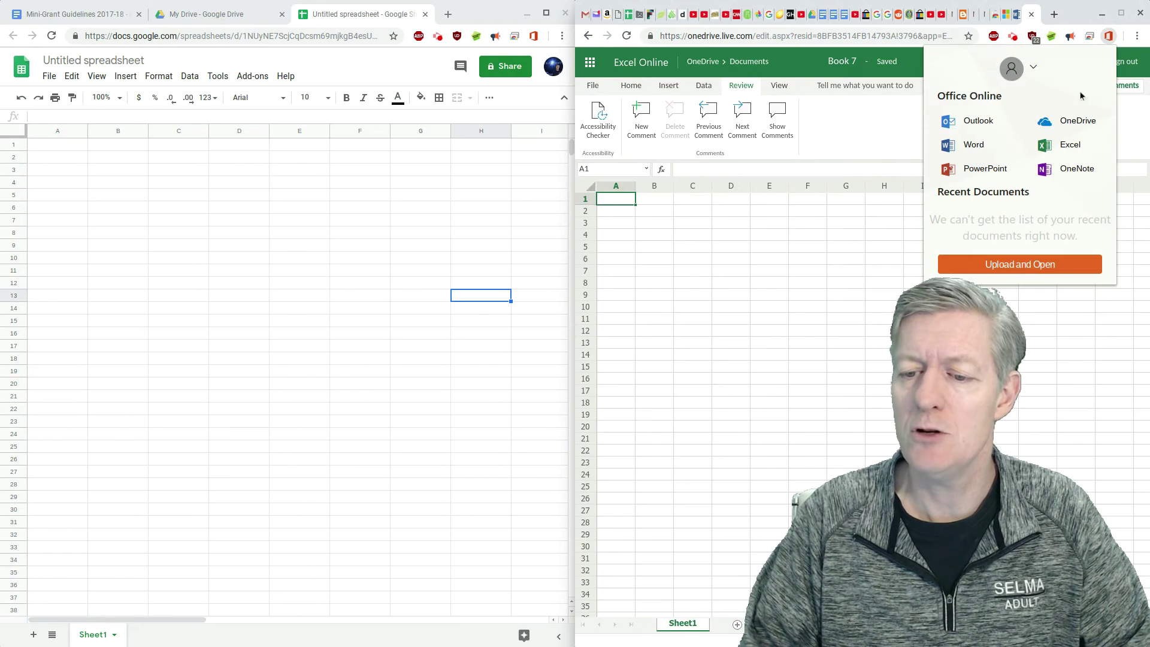
left_click(1008, 168)
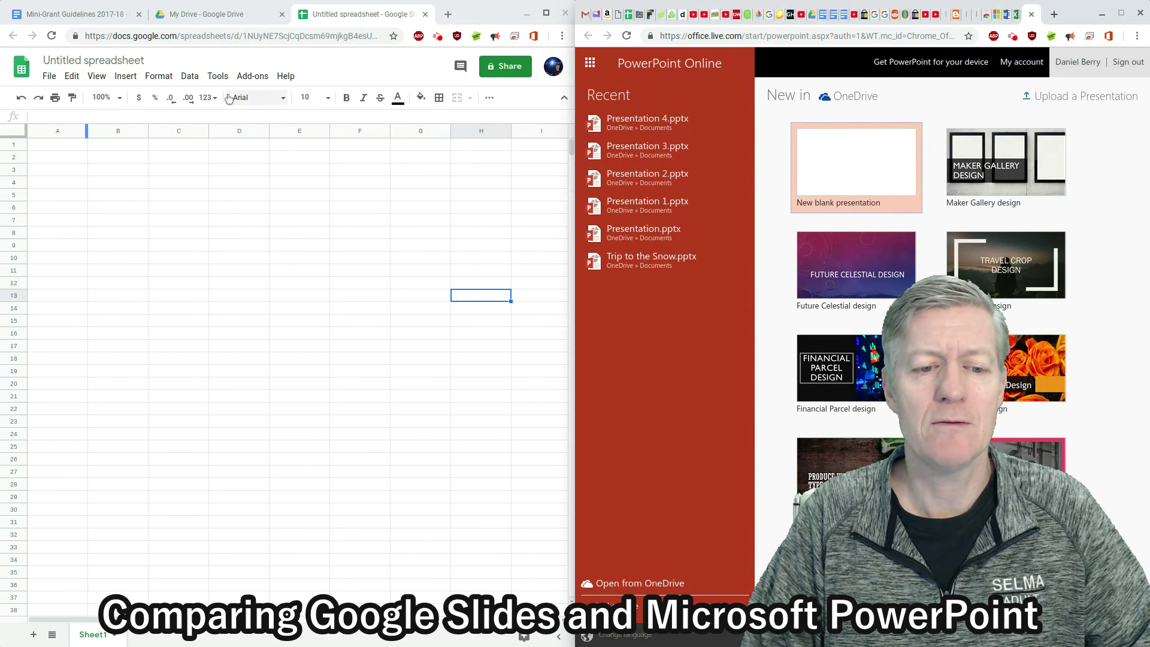
left_click(205, 13)
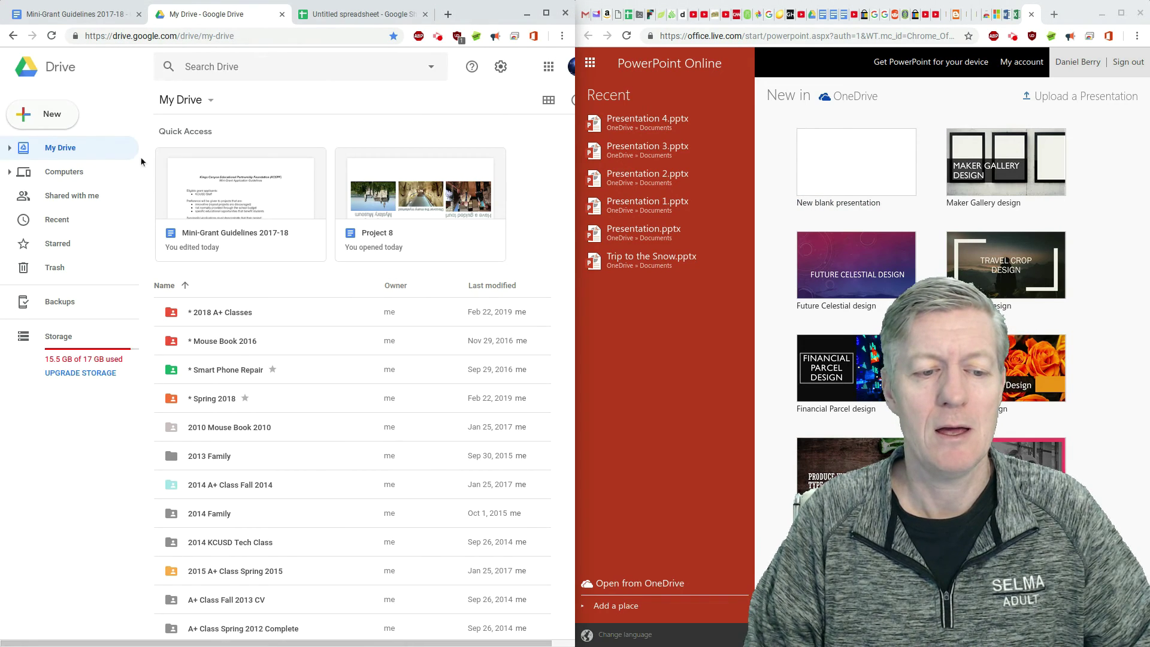
Step: Create a new Google Slides presentation from Drive in the Focus theme
left_click(53, 114)
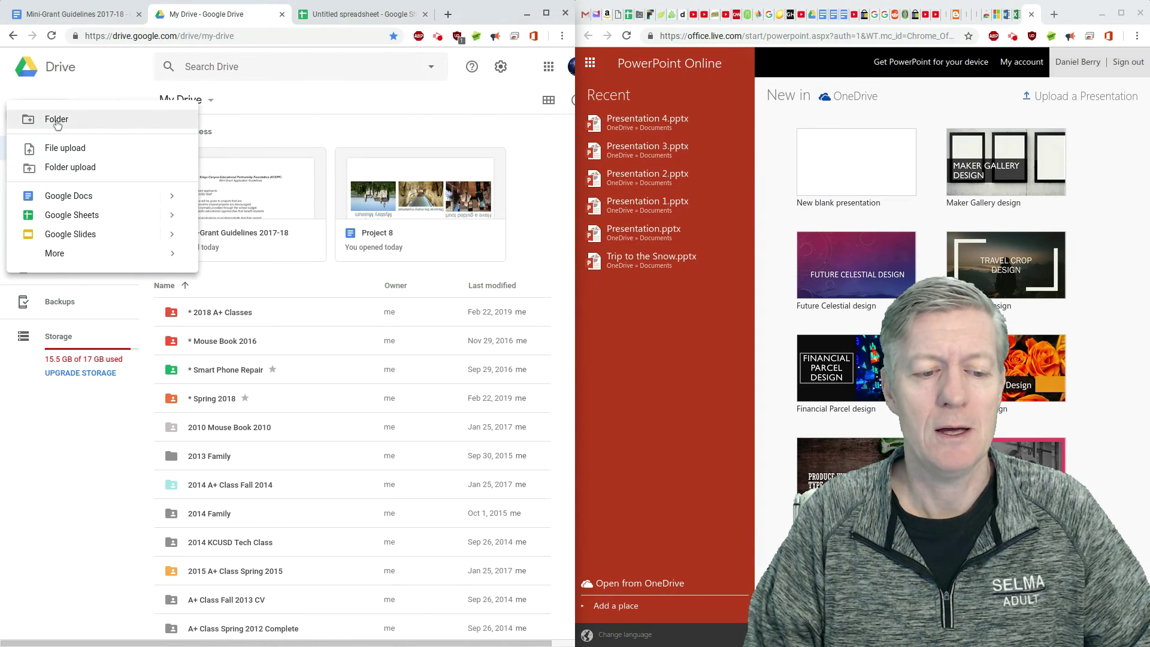
left_click(84, 234)
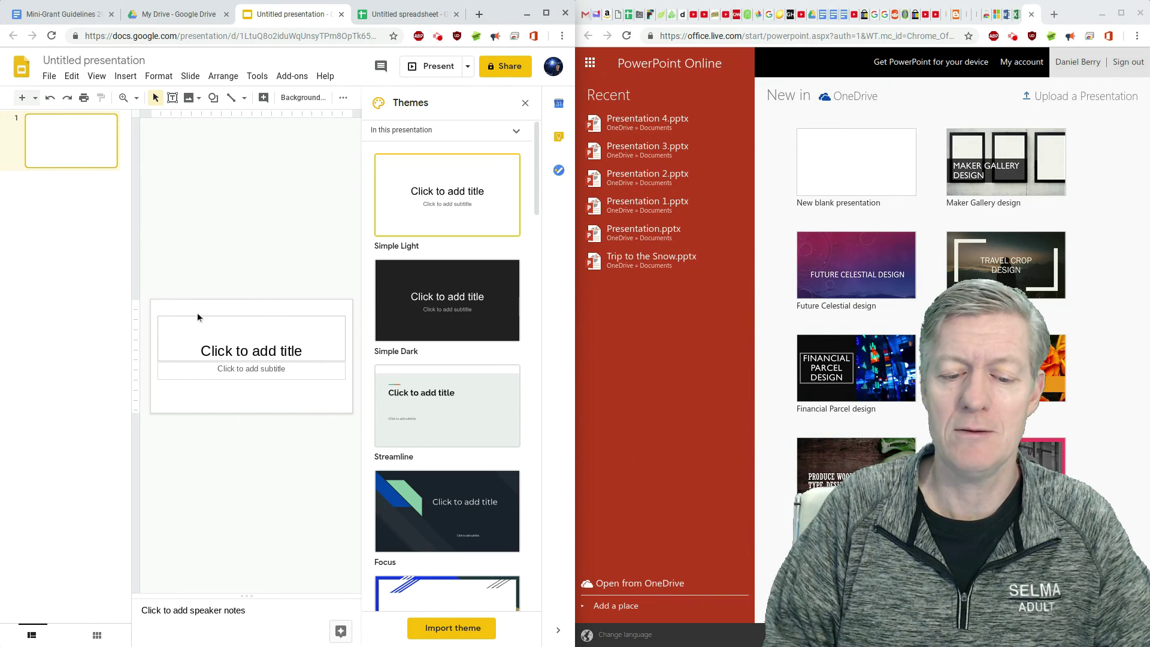
left_click(417, 515)
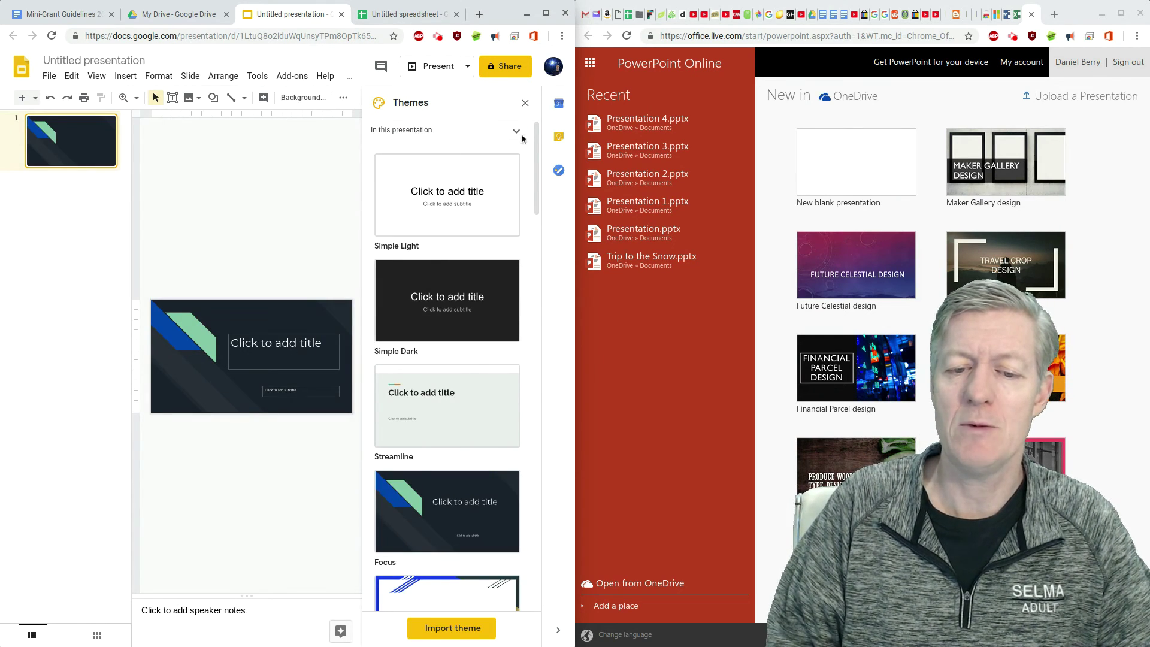
left_click(525, 105)
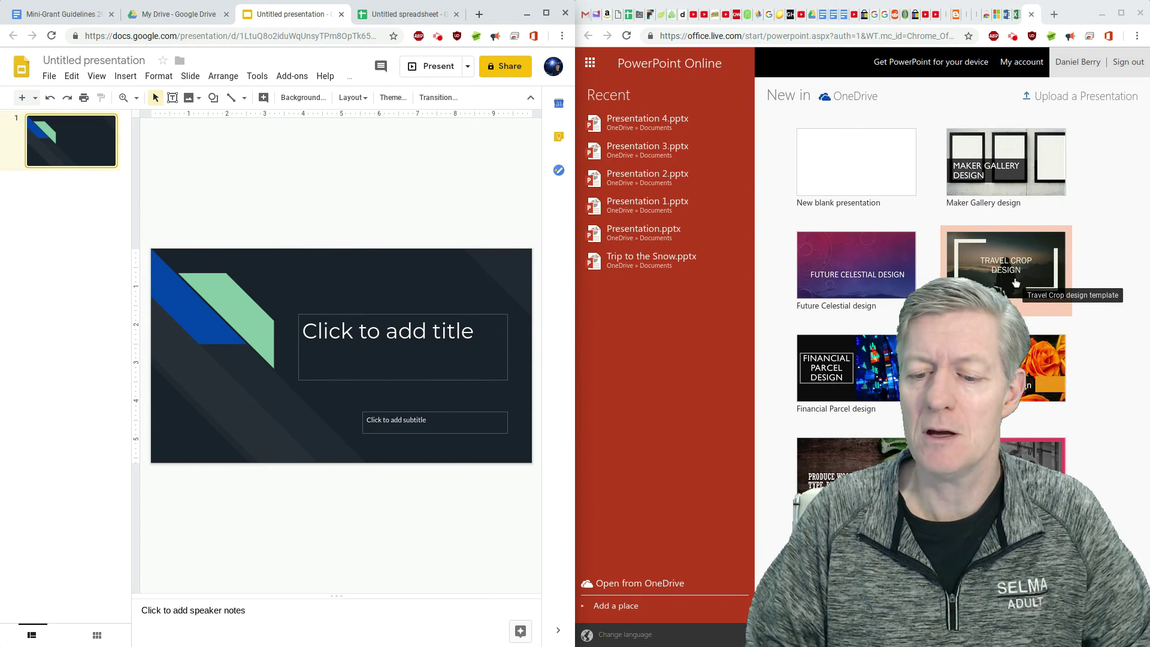
Step: Start a PowerPoint Online presentation from the Produce Wood Type Design template
left_click(868, 463)
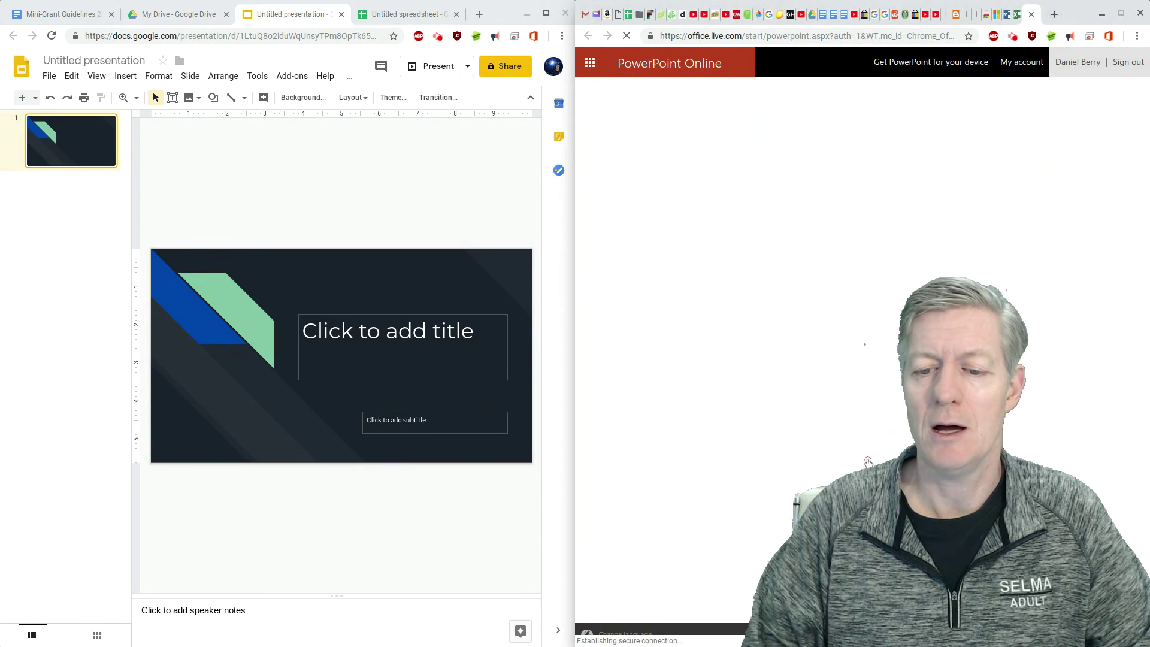